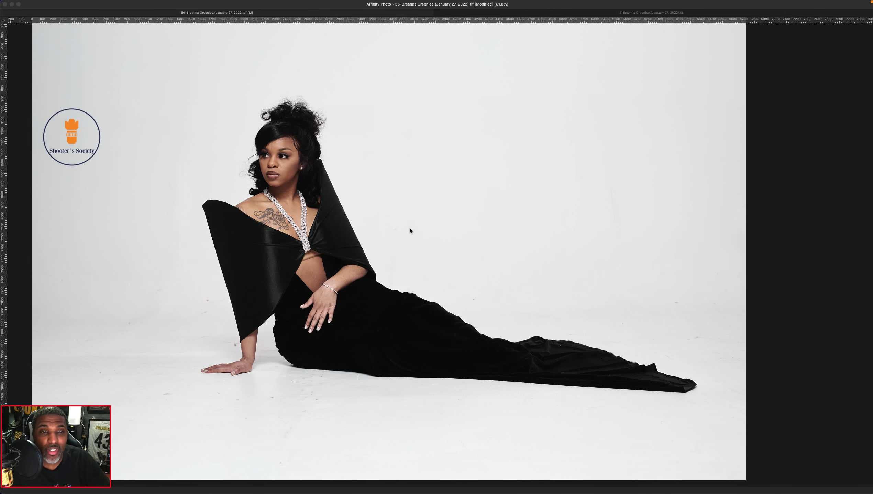
- Show the hidden panels and examine the studio floor around the gown and the supporting hand for marks and scuffs
key(Tab)
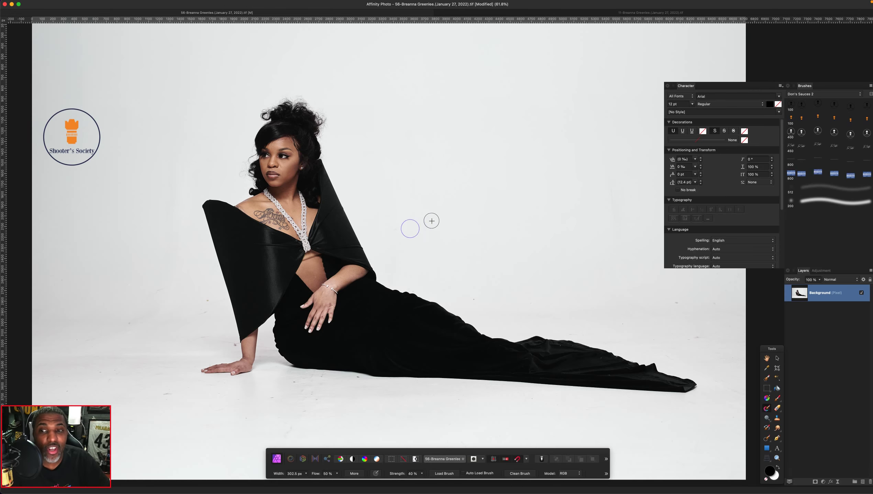
scroll(431, 221, up, 4)
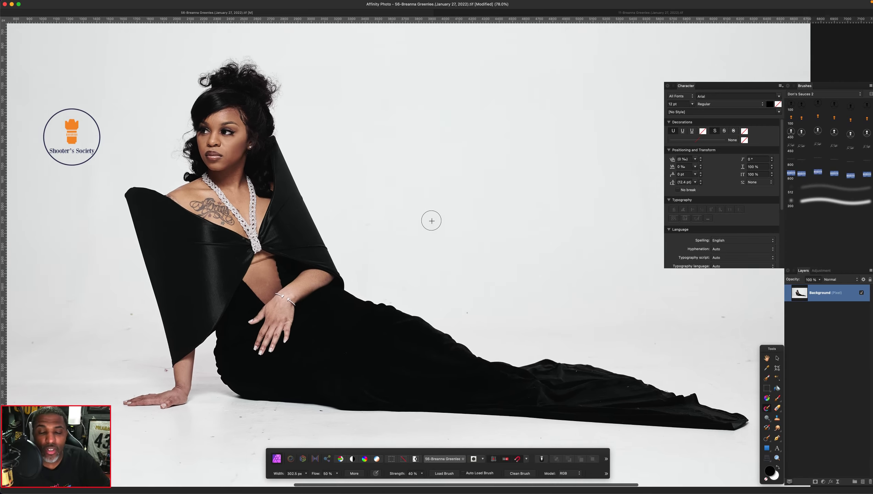
scroll(432, 221, down, 2)
scroll(432, 220, up, 3)
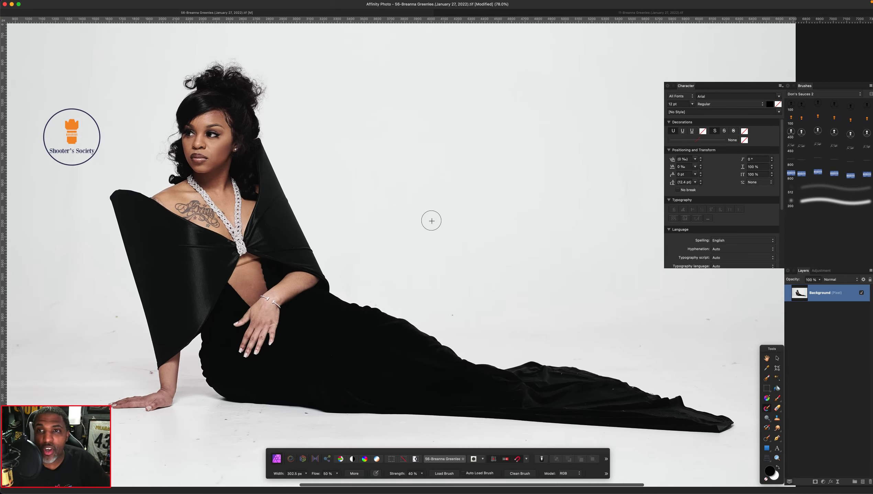
scroll(431, 220, up, 4)
scroll(432, 221, down, 10)
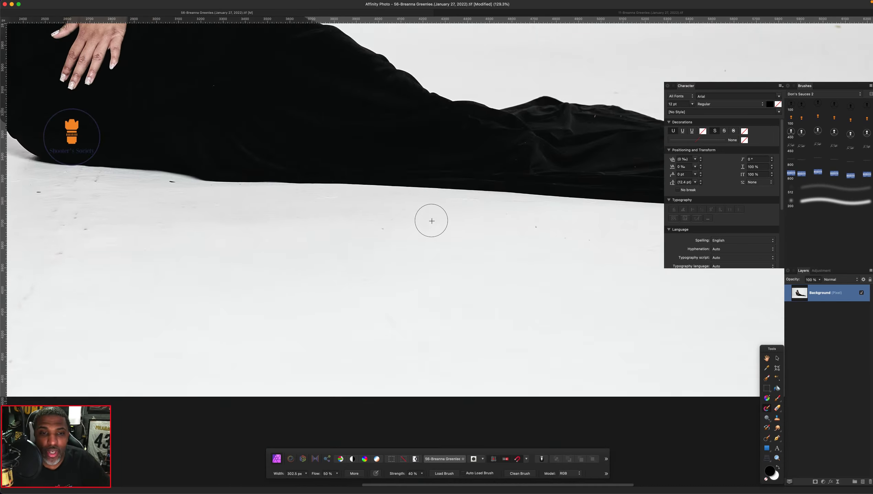
scroll(432, 221, up, 4)
scroll(432, 220, left, 6)
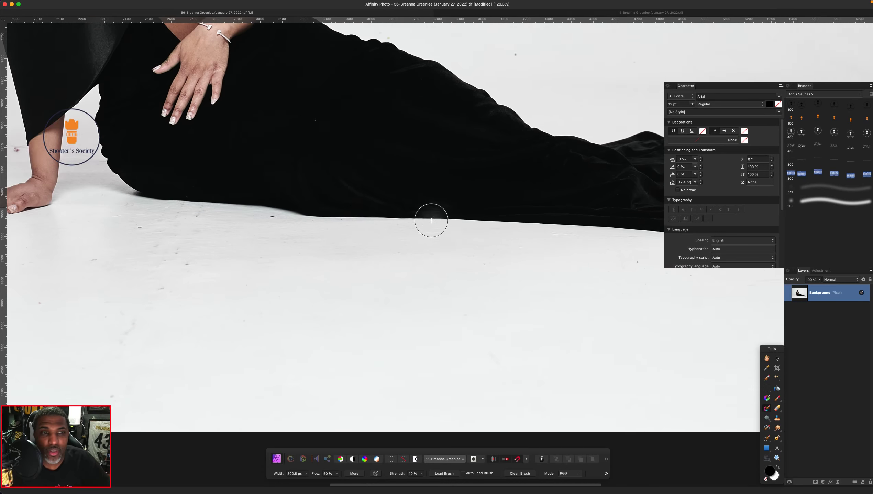
scroll(432, 220, left, 10)
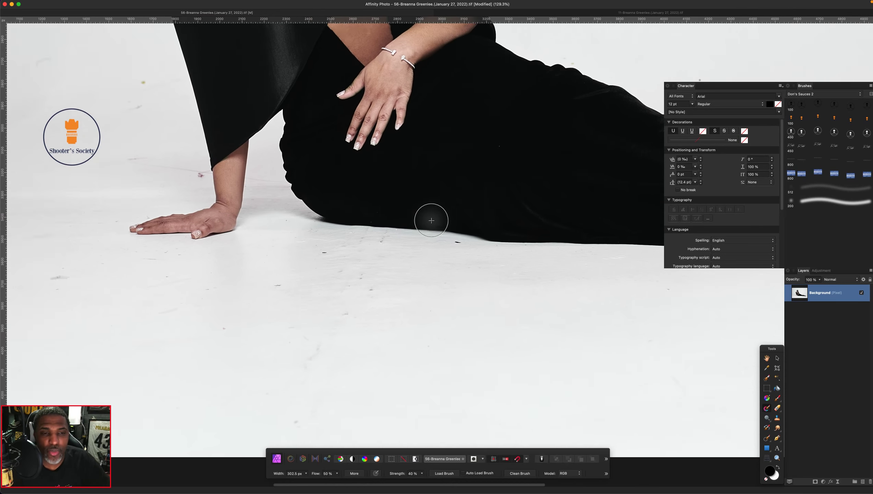
scroll(432, 220, left, 13)
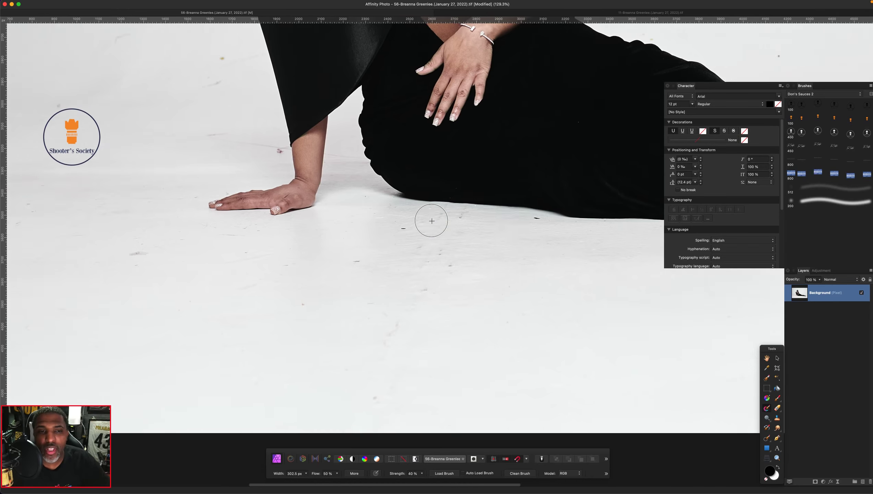
scroll(432, 221, left, 4)
scroll(432, 220, up, 18)
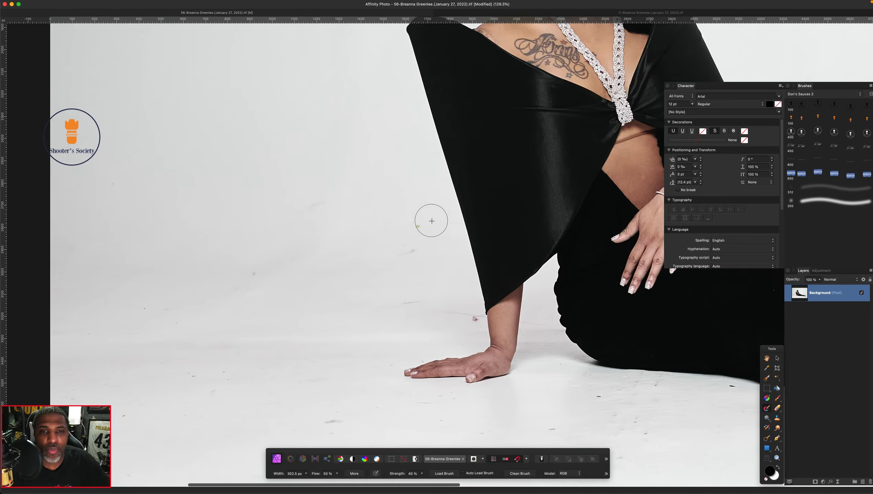
- Examine the backdrop around the model's hair and above the gown's train for spots and uneven tones
scroll(432, 220, up, 14)
scroll(431, 221, right, 11)
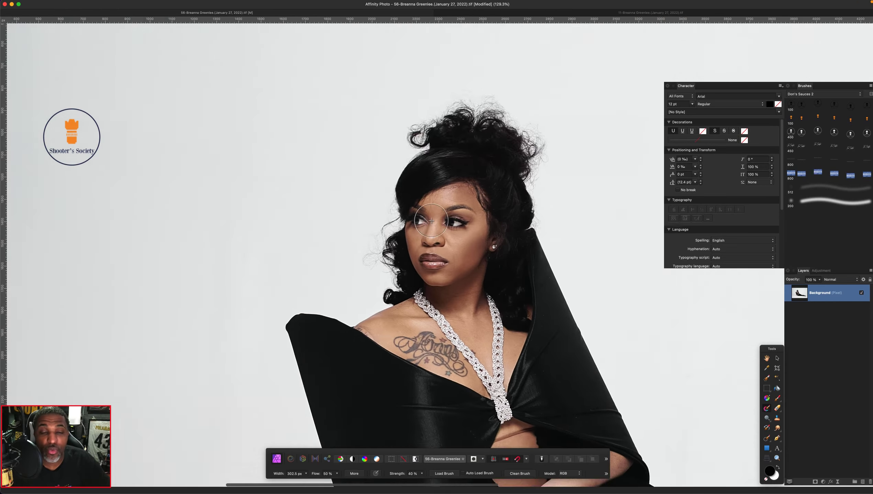
scroll(432, 221, right, 17)
scroll(432, 220, down, 2)
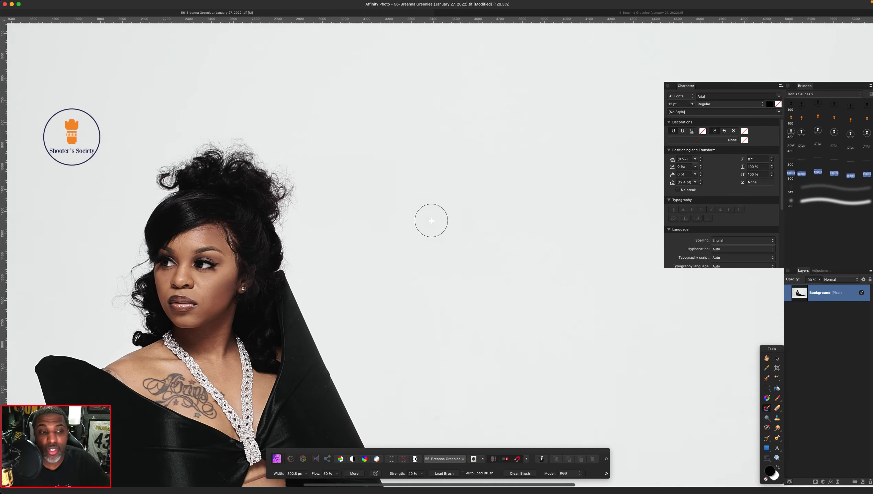
scroll(432, 221, right, 20)
scroll(432, 221, down, 6)
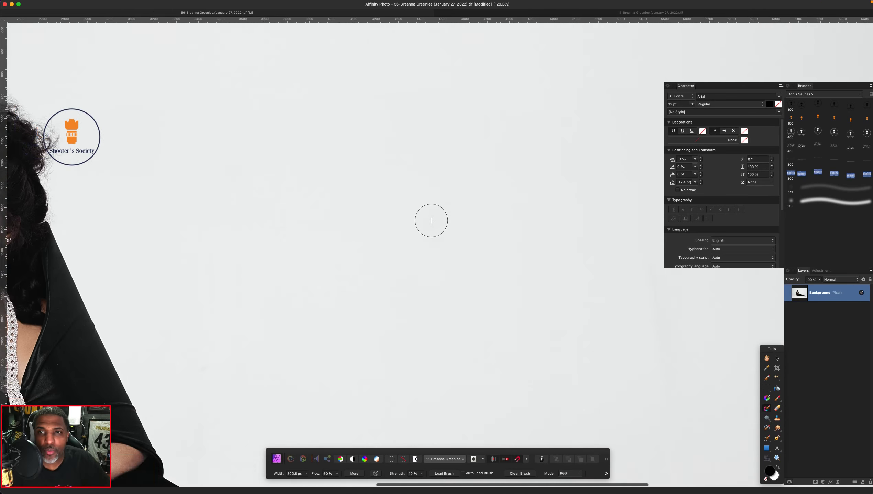
scroll(432, 220, right, 4)
scroll(432, 221, down, 10)
scroll(431, 220, left, 3)
scroll(431, 221, down, 2)
scroll(432, 221, left, 4)
scroll(432, 221, down, 4)
scroll(432, 221, left, 5)
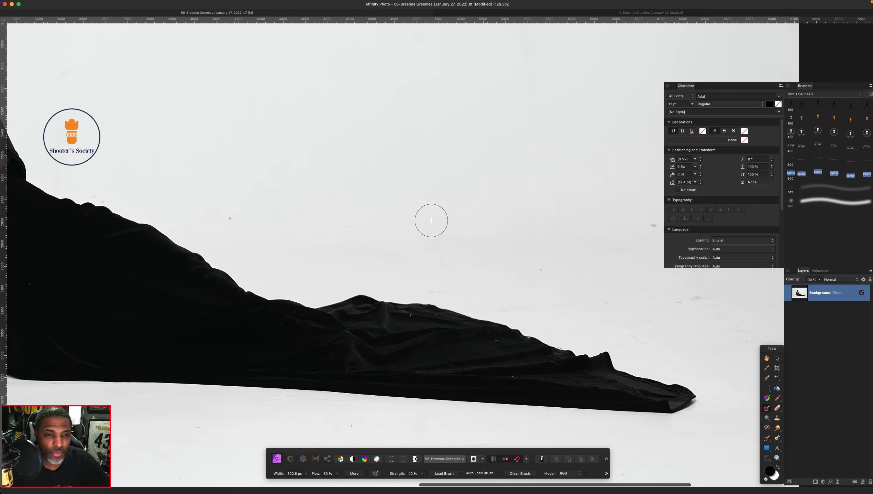
scroll(432, 221, left, 12)
scroll(432, 220, up, 3)
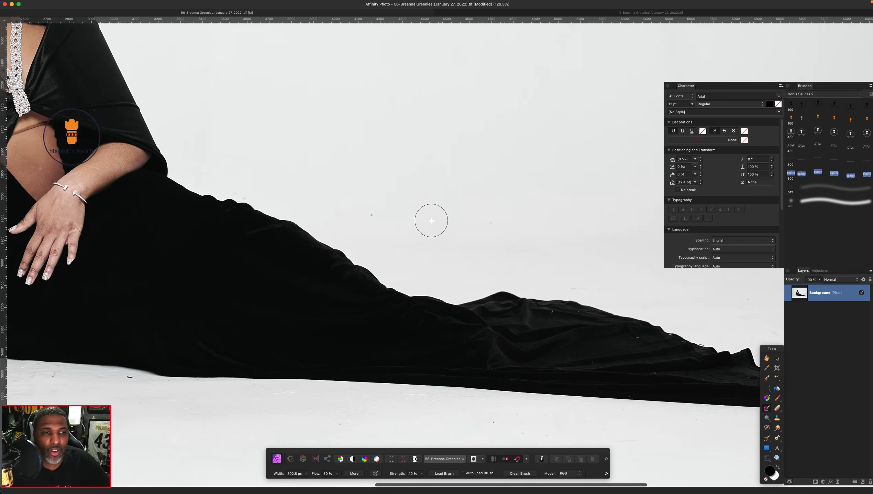
scroll(432, 221, right, 4)
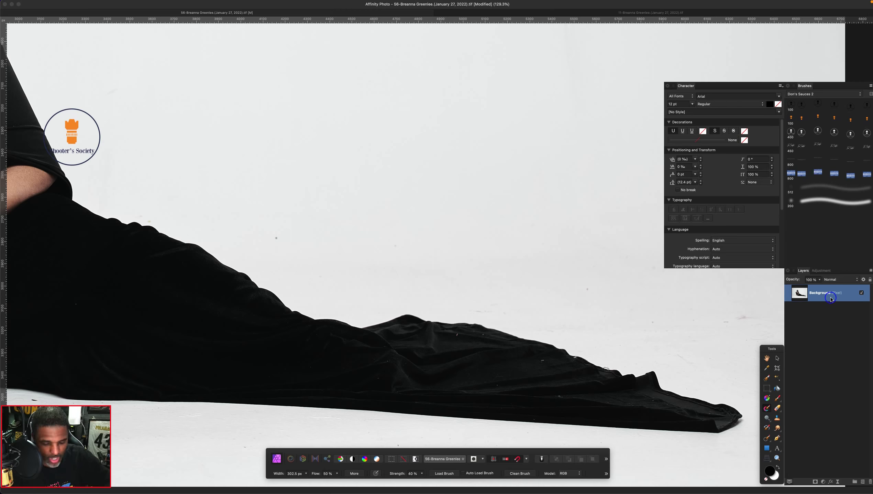
- Duplicate the Background layer, hide the upper copy and make the lower layer active
key(super+j)
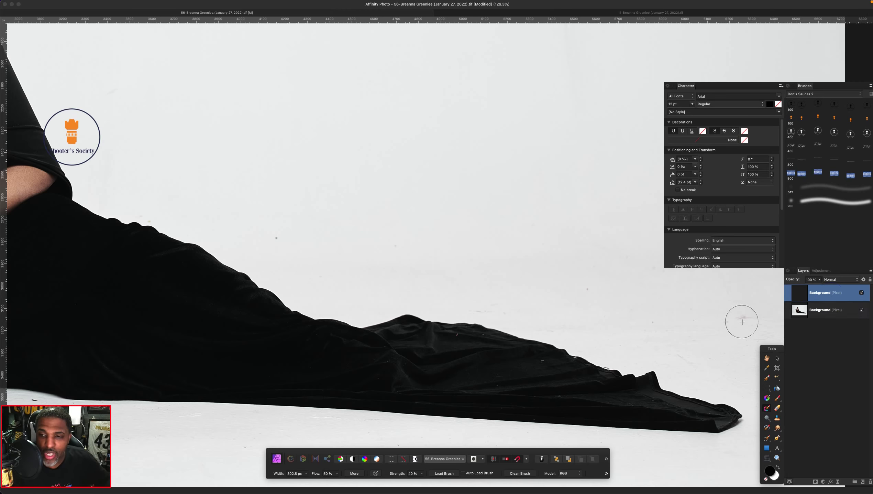
click(841, 308)
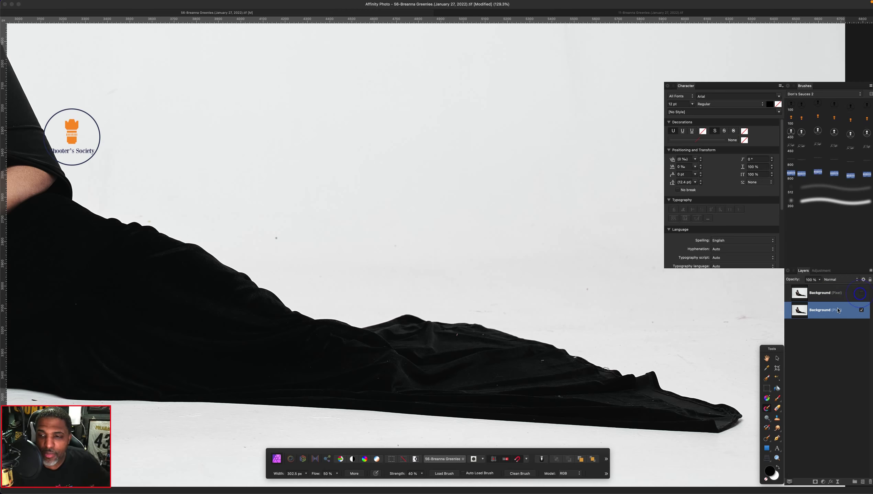
- Blend away the spots on the backdrop above the gown's train with the Paint Mixer Brush, adjusting the brush width as needed
scroll(631, 305, right, 5)
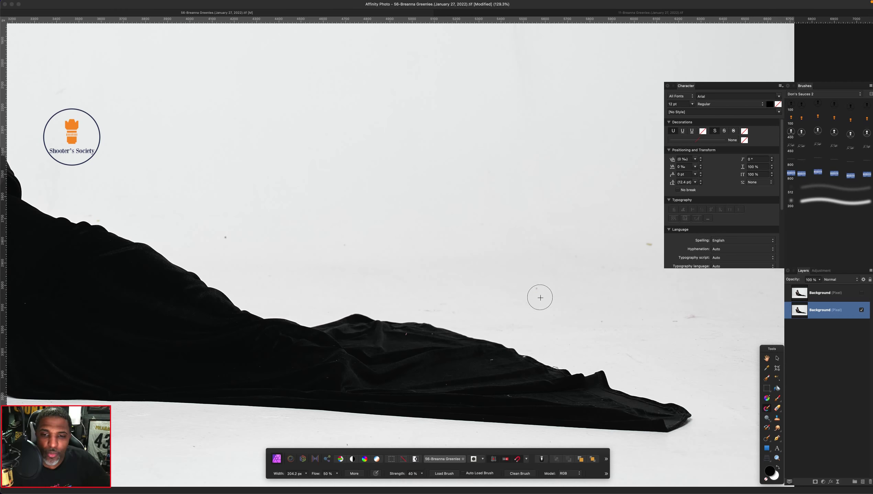
key(bracketright)
key(bracketright)
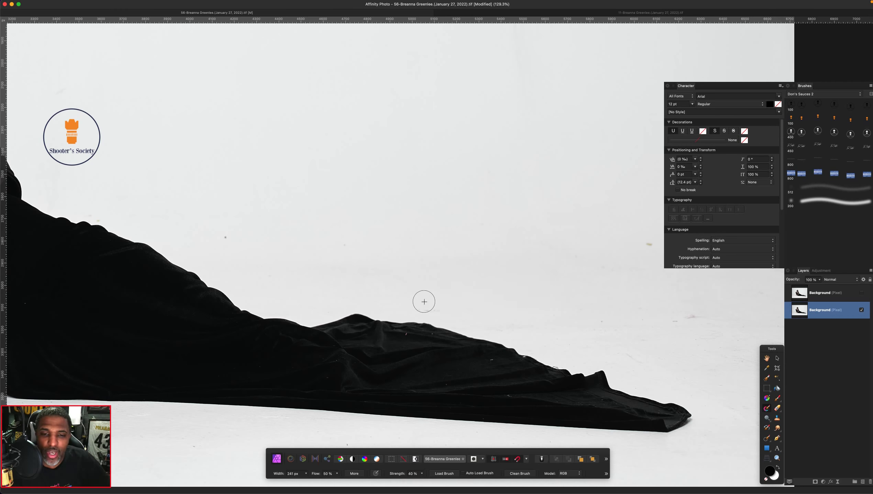
key(bracketright)
key(bracketright)
key(bracketright)
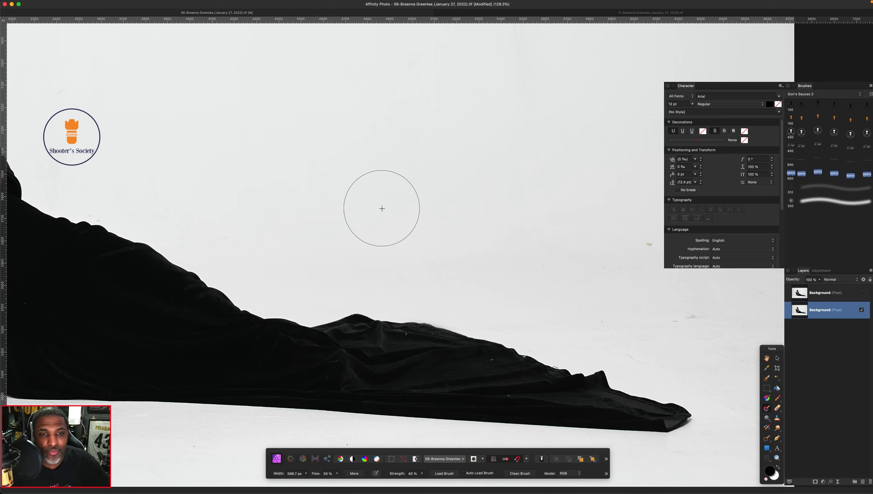
key(bracketleft)
key(bracketright)
key(bracketright)
key(bracketleft)
key(bracketleft)
key(bracketleft)
- Smooth the backdrop and floor above the tip of the train out to the photo's right edge with the mixer brush
scroll(665, 292, right, 5)
scroll(666, 291, down, 2)
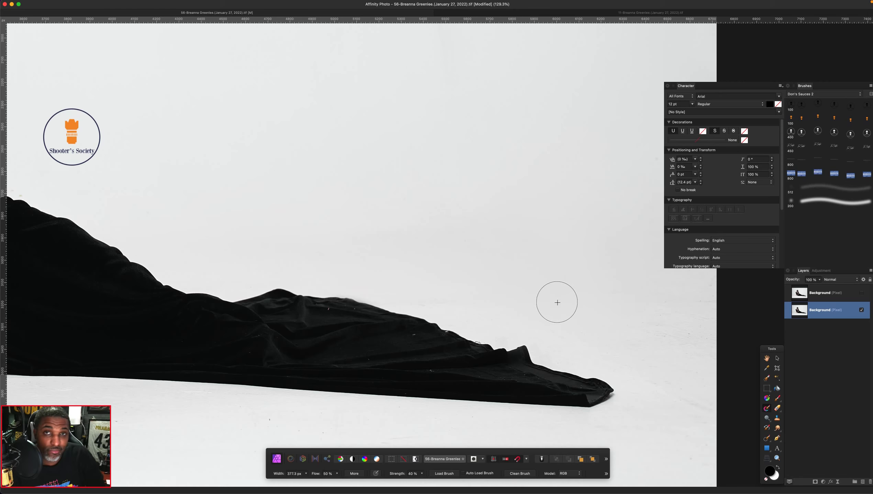
scroll(557, 299, right, 4)
mouse_move(538, 170)
mouse_down()
mouse_move(555, 229)
mouse_move(626, 292)
mouse_move(361, 286)
mouse_up()
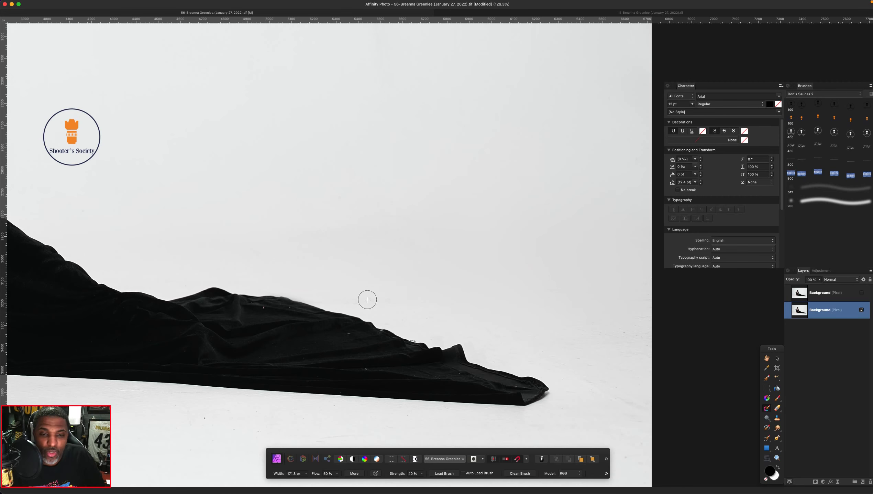
mouse_move(347, 271)
mouse_down()
mouse_move(431, 174)
mouse_move(508, 143)
mouse_up()
- Even out the upper right part of the backdrop with a mixer brush about 980 px wide
scroll(522, 175, up, 3)
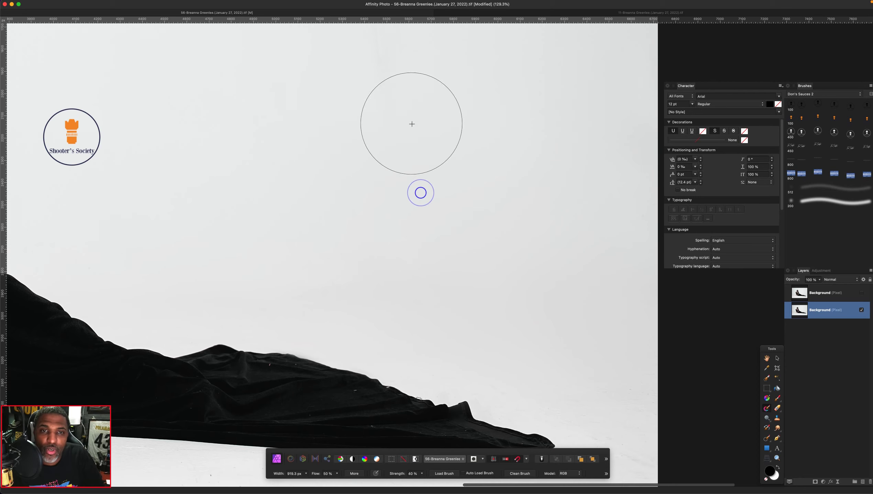
scroll(344, 177, up, 3)
scroll(359, 169, up, 3)
scroll(376, 163, up, 5)
scroll(376, 162, left, 2)
scroll(584, 175, up, 2)
scroll(537, 98, left, 1)
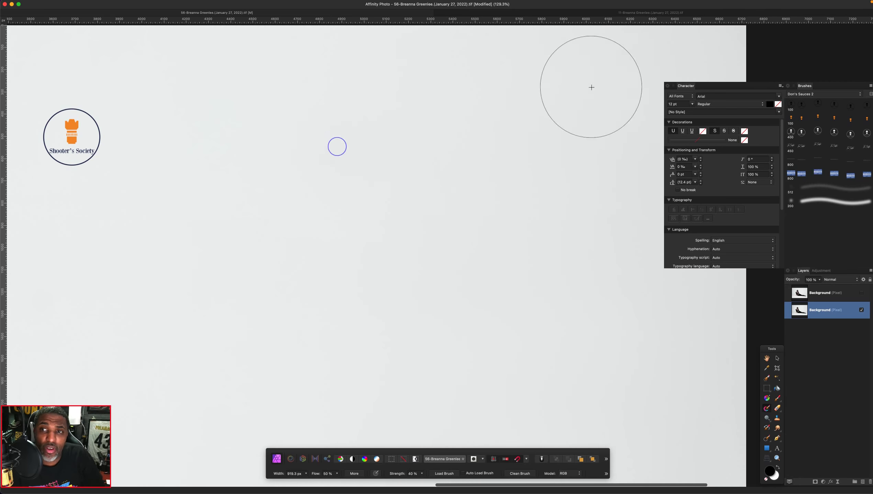
- Blend the backdrop beside the model's arm and clean the specks along the hip edge with progressively smaller mixer brushes
scroll(337, 146, left, 3)
scroll(294, 163, down, 5)
scroll(294, 162, down, 3)
scroll(294, 163, left, 3)
key(bracketleft)
key(bracketleft)
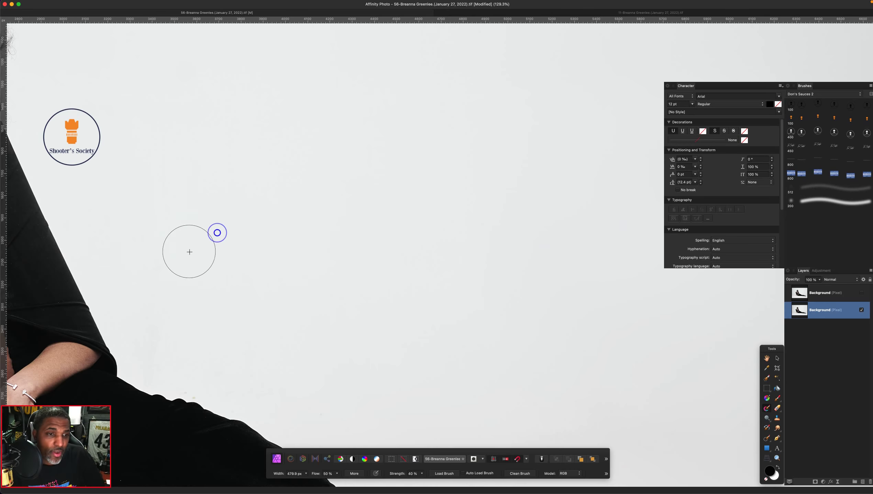
key(bracketleft)
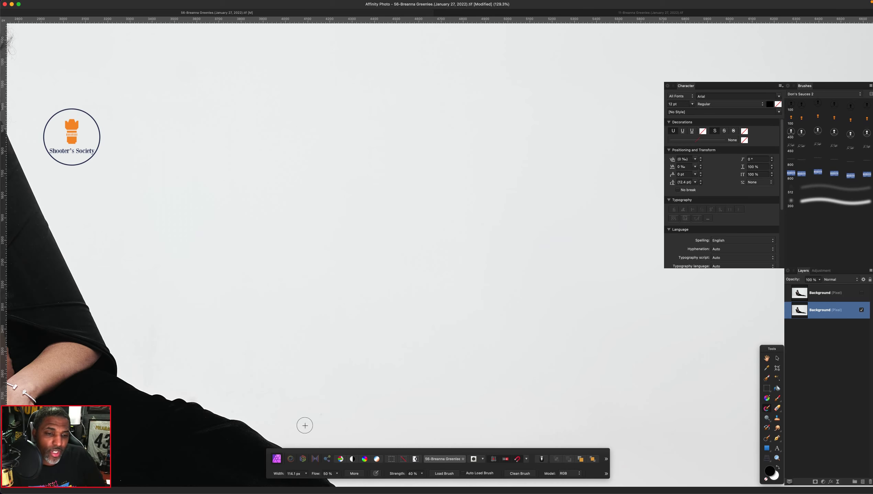
- Set the mixer brush to about 481.5 px wide and smooth the backdrop beside and above the model's head
key(bracketright)
key(bracketright)
scroll(225, 210, up, 5)
scroll(263, 263, left, 3)
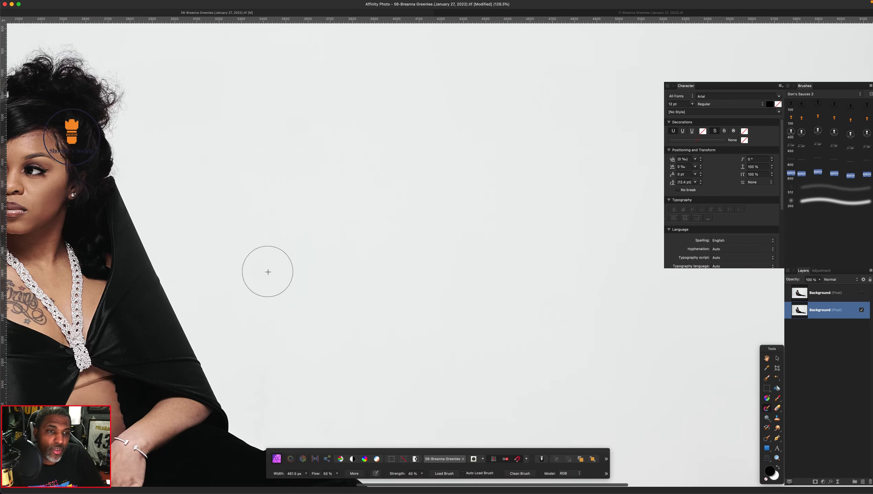
scroll(443, 273, up, 3)
scroll(443, 273, left, 5)
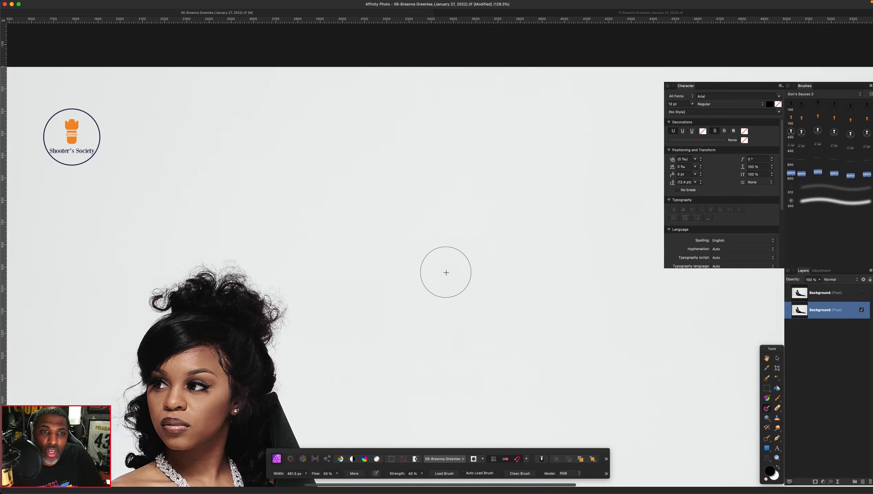
scroll(363, 195, left, 5)
scroll(458, 171, down, 2)
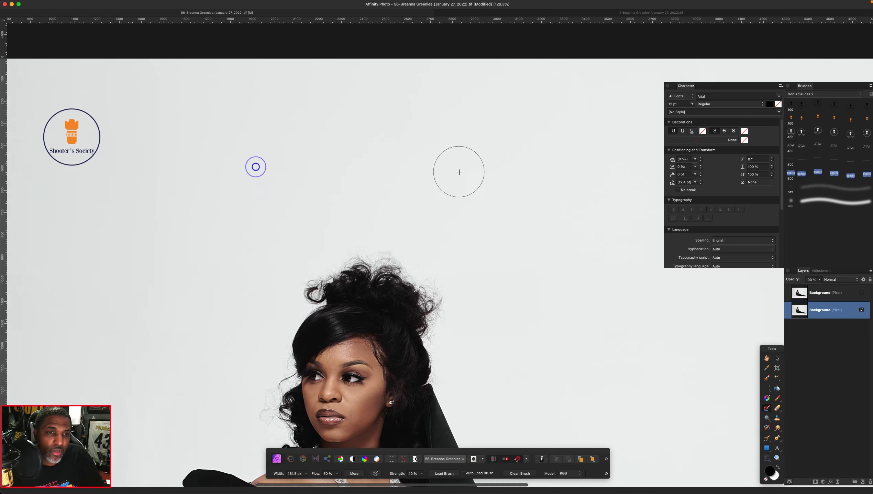
- Smooth the backdrop left of the model's head and shoulder out to the photo's left edge with the mixer brush
scroll(290, 335, left, 5)
scroll(351, 322, down, 2)
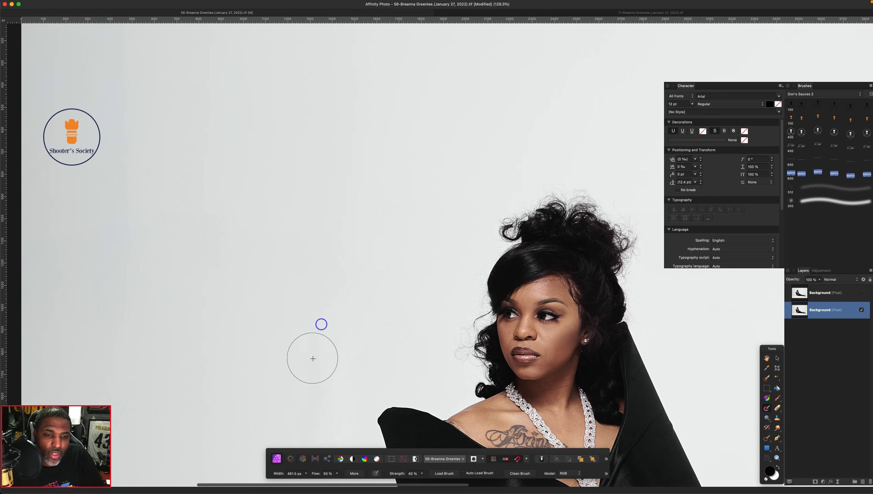
scroll(306, 372, left, 5)
scroll(324, 297, down, 3)
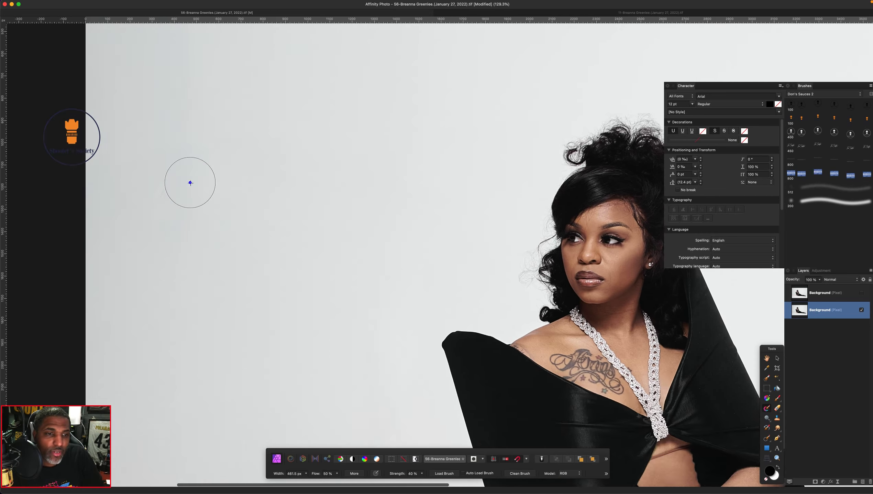
scroll(263, 289, down, 2)
scroll(323, 201, down, 3)
scroll(380, 156, right, 1)
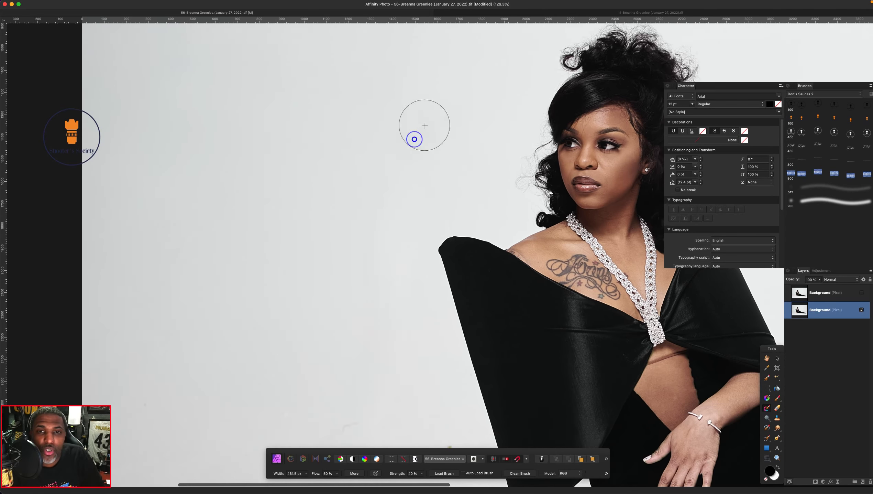
scroll(330, 234, down, 2)
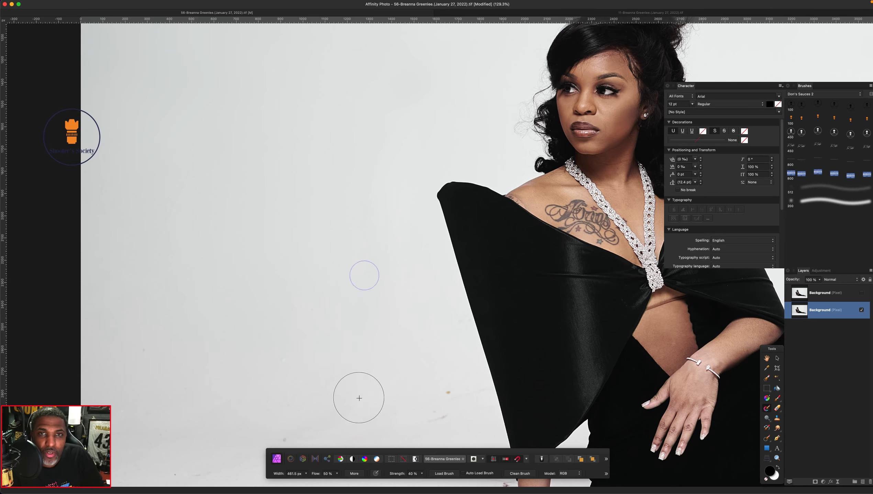
- Blend away the coloured spots and scuffs beside the pointed sleeve and supporting arm, reducing the brush for the tight areas
scroll(353, 343, down, 5)
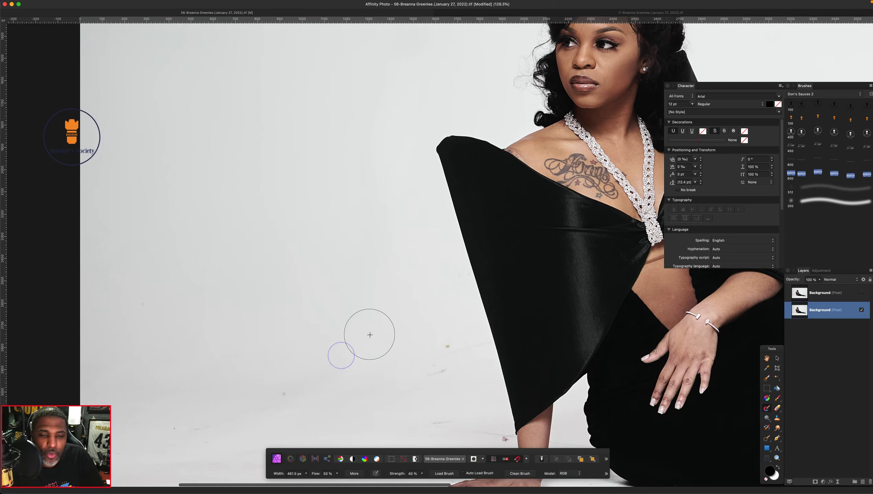
scroll(367, 321, right, 1)
scroll(377, 306, down, 1)
mouse_move(393, 261)
mouse_down()
mouse_move(458, 249)
mouse_move(470, 266)
mouse_up()
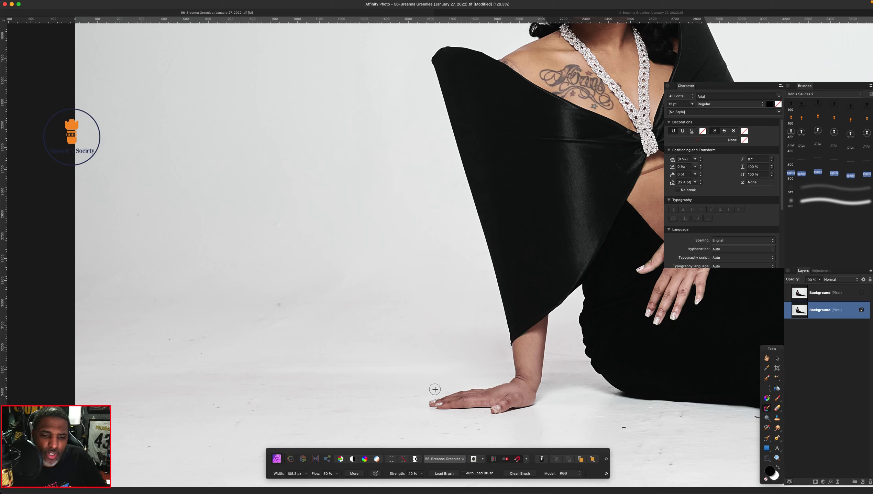
- Enlarge the mixer brush to about 1013 px and smooth the backdrop and floor between the photo's left edge and the supporting hand
key(bracketright)
key(bracketright)
key(bracketright)
key(bracketright)
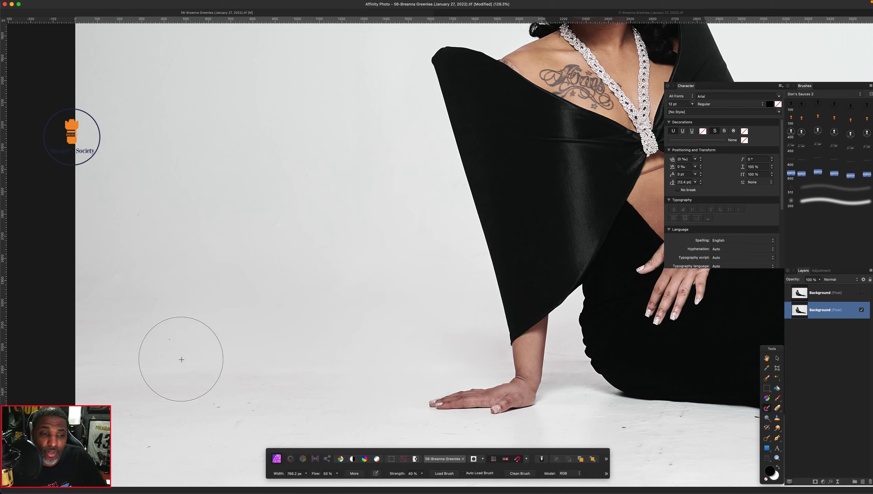
key(bracketright)
scroll(215, 326, down, 1)
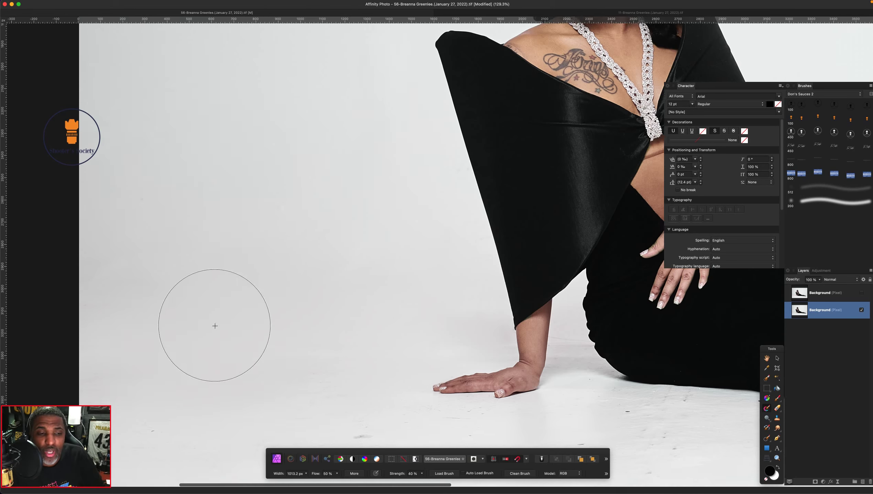
scroll(215, 325, down, 5)
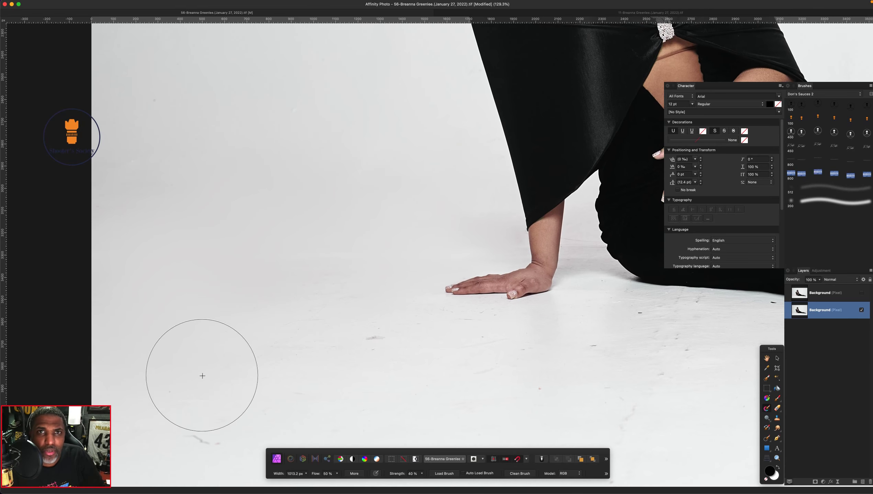
scroll(201, 368, down, 2)
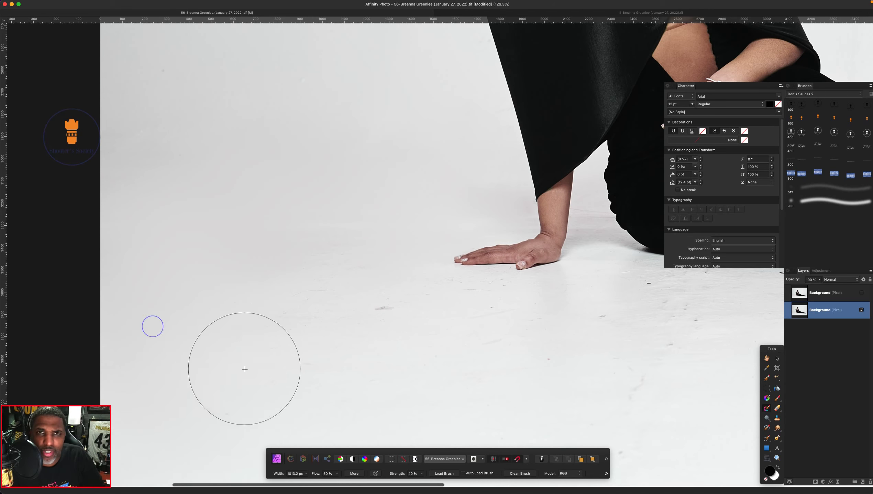
scroll(226, 365, down, 3)
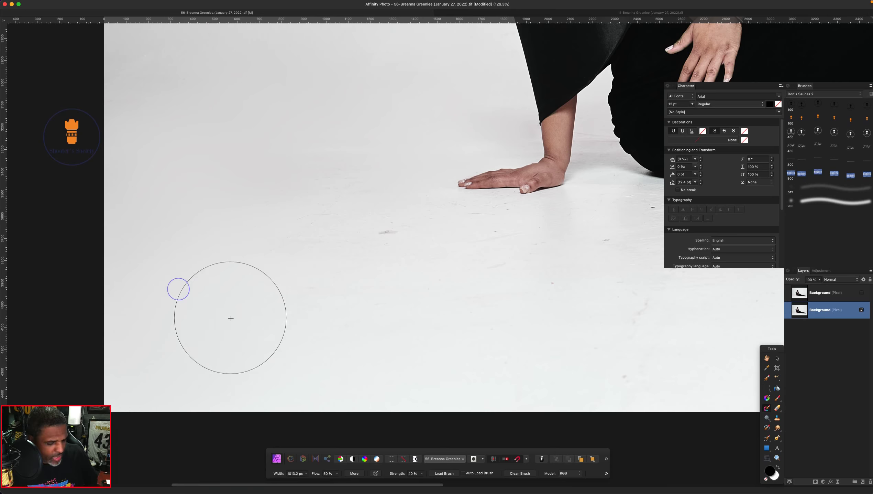
- Reduce the mixer brush to about 505 px and blend away the floor scuff just in front of the fingertips
key(bracketleft)
key(bracketleft)
key(bracketleft)
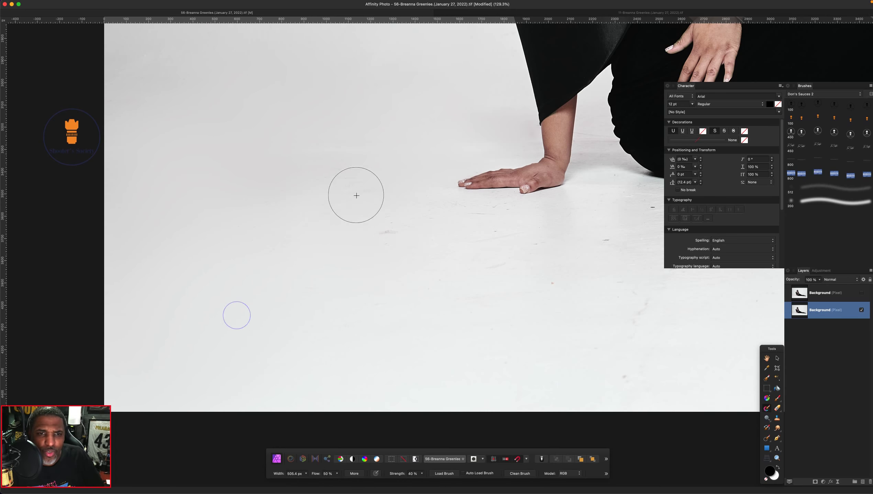
key(bracketleft)
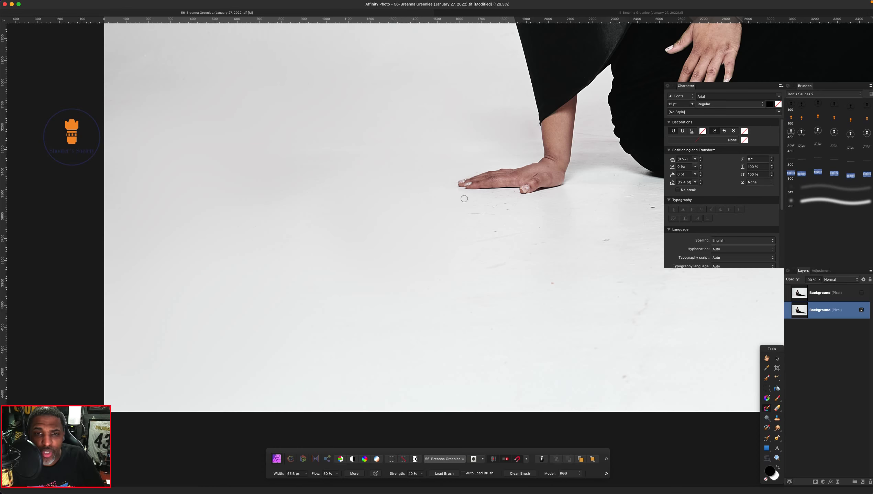
- Blend away the fine scratches on the floor directly below the supporting hand, varying the mixer brush down to about 178 px
key(bracketright)
key(bracketright)
key(bracketright)
key(bracketright)
key(bracketright)
key(bracketleft)
key(bracketleft)
key(bracketleft)
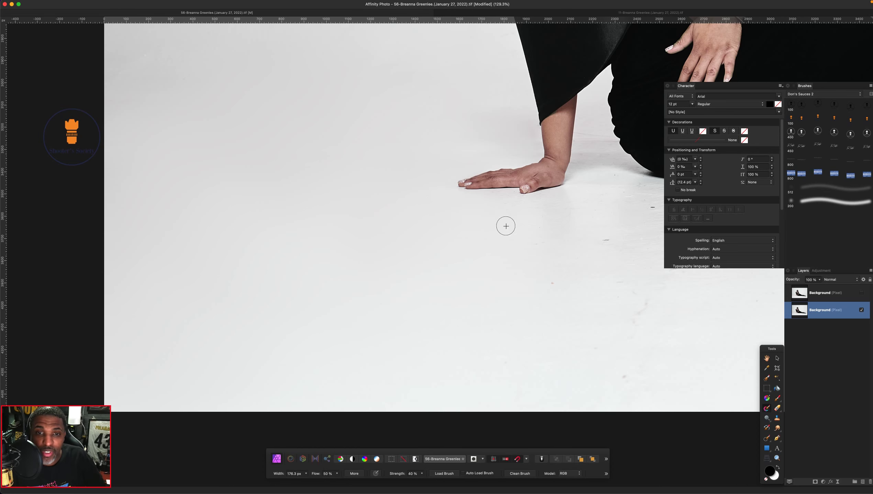
- Blend out the marks and dark dash on the floor between hand and hip, with mixer brush widths of about 492 and 234 px
key(bracketright)
key(bracketright)
scroll(560, 268, right, 4)
scroll(560, 267, up, 1)
scroll(503, 315, right, 3)
scroll(504, 315, up, 1)
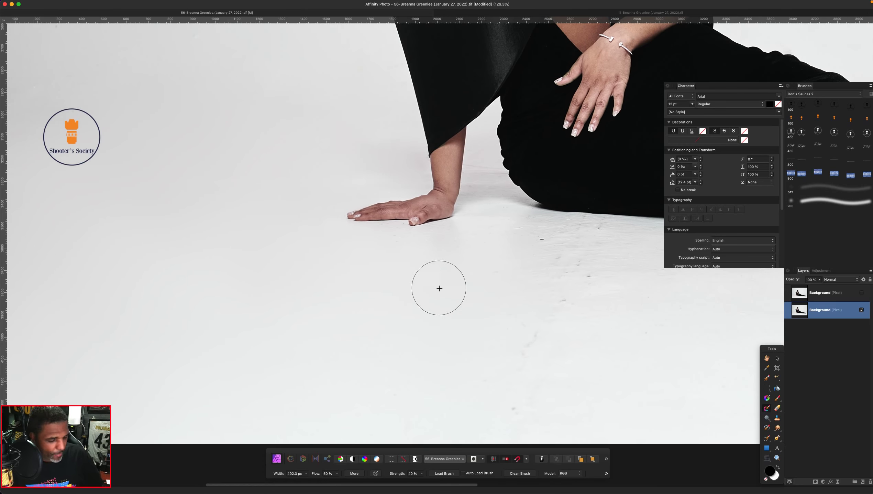
drag(445, 307, 581, 244)
key(bracketleft)
key(bracketleft)
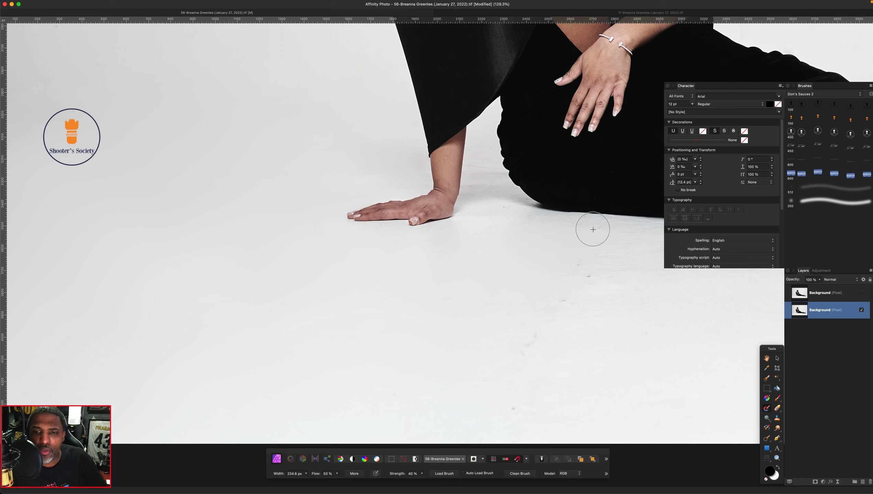
- Enlarge the mixer brush to about 948 px and smooth the spotted foreground floor down to the photo's lower edge
key(bracketright)
key(bracketright)
key(bracketright)
key(bracketright)
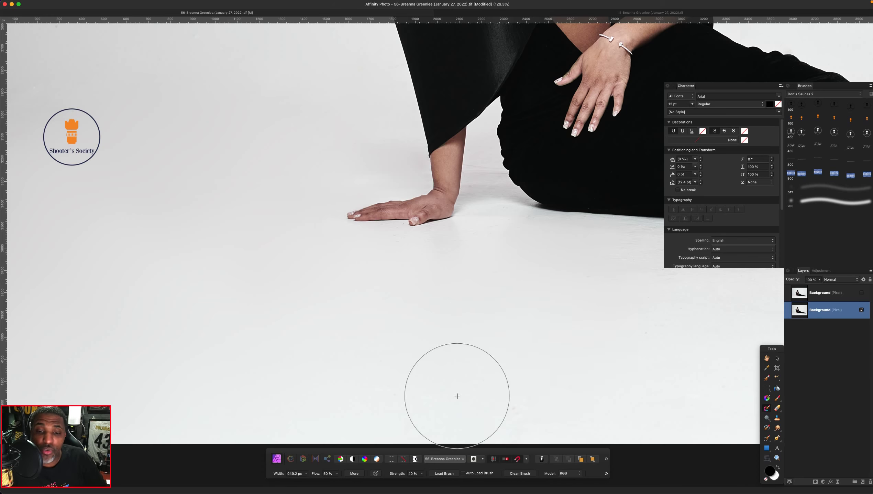
scroll(477, 399, right, 8)
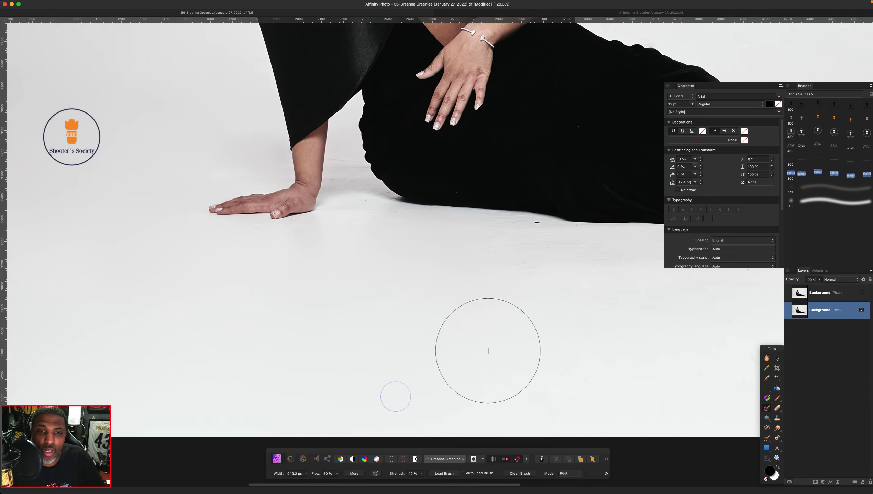
- Reduce the mixer brush to about 247 px and remove the dark speck on the floor just under the dress's thigh
key(bracketleft)
key(bracketleft)
key(bracketleft)
key(bracketleft)
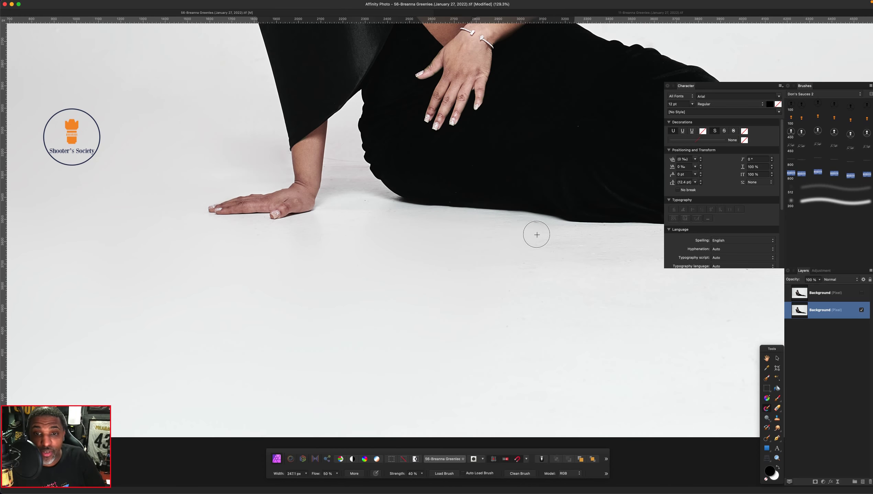
- Set the mixer brush to about 521 px wide and smooth the scuffed floor in front of the thigh
key(bracketright)
key(bracketright)
key(bracketright)
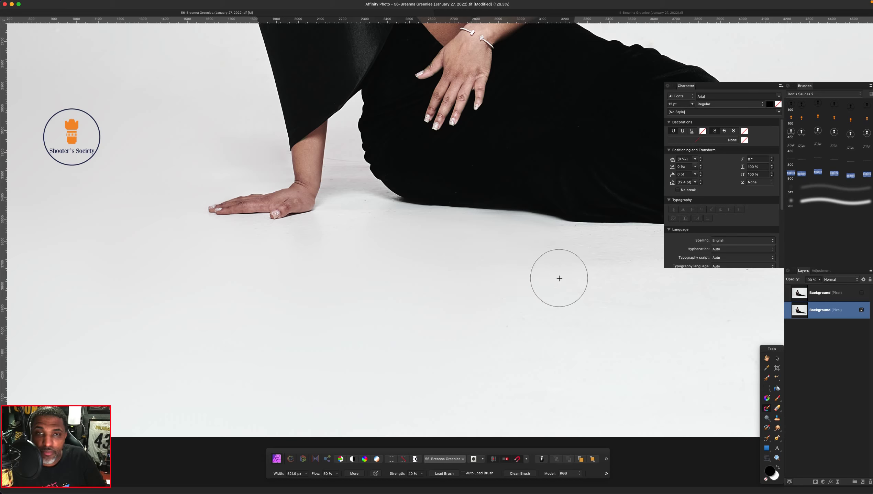
scroll(532, 296, right, 5)
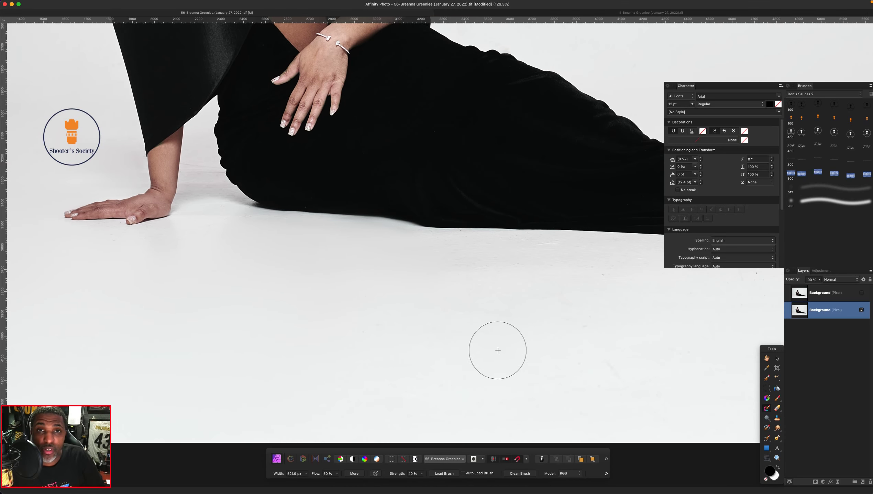
scroll(498, 350, right, 1)
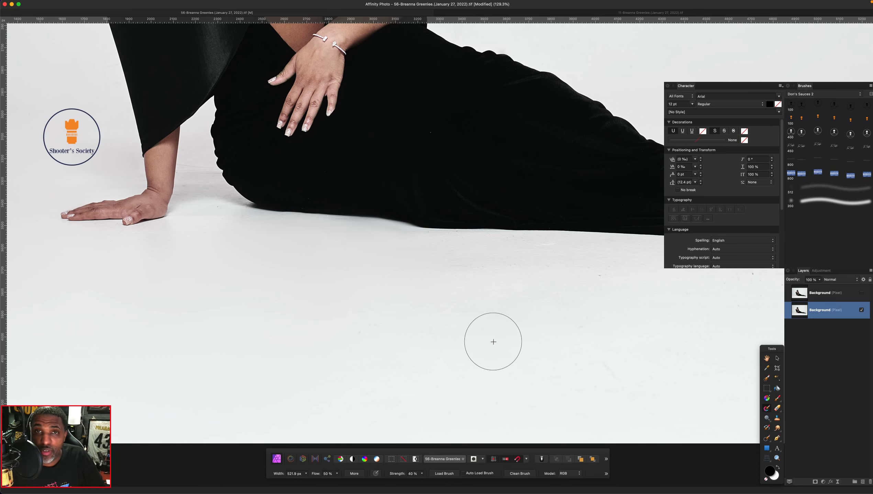
- Blend the faint floor marks close to the dress's lower edge with a smaller mixer brush
key([)
key([)
key([)
key([)
key(])
key(])
key([)
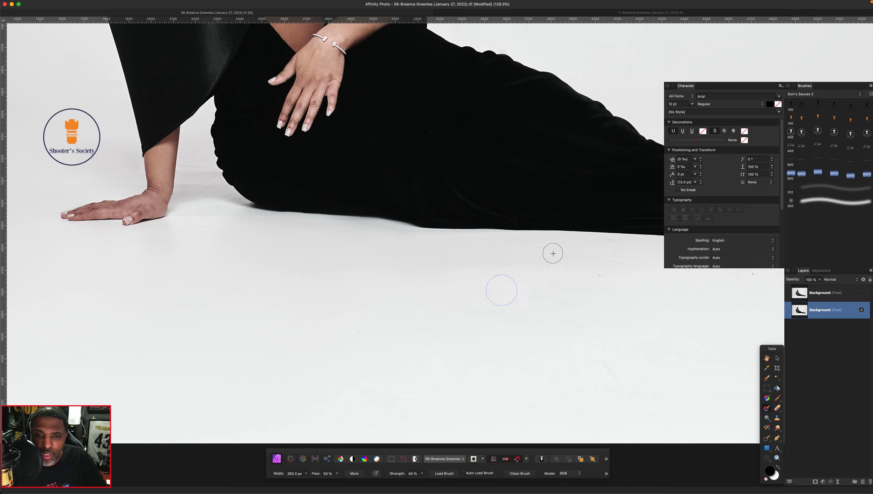
- Enlarge the mixer brush to about 1330 px and smooth the broad foreground floor below the hand and thigh
key(])
key(])
key(])
key(])
key(])
key(])
key(])
key(])
key(])
key(])
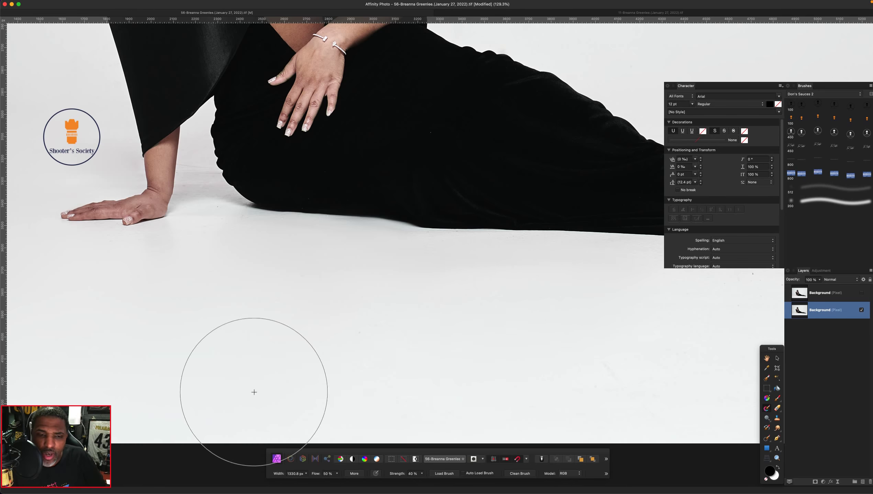
- Smooth the floor below the legs with the mixer brush at about 1131 px, reducing it for the area along the hem
scroll(419, 408, right, 5)
key([)
key([)
key([)
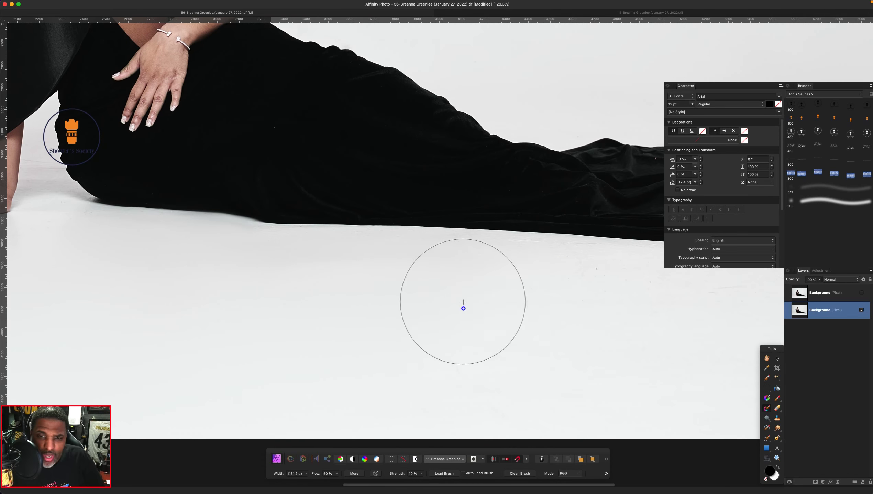
key([)
key([)
key([)
key([)
key([)
key([)
key([)
key([)
key([)
key([)
- Enlarge the mixer brush again and blend the remaining scuffs across the open floor below the lower legs
key(])
key(])
key(])
key(])
key(])
key(])
key(])
key(])
key(])
key(])
key(])
scroll(504, 380, right, 1)
scroll(504, 380, right, 3)
- Reduce the mixer brush to about 270 px and blend the small floor marks beneath the dress's train
key([)
key([)
key([)
key([)
key([)
key([)
key([)
key([)
key([)
key([)
key([)
key([)
key([)
key([)
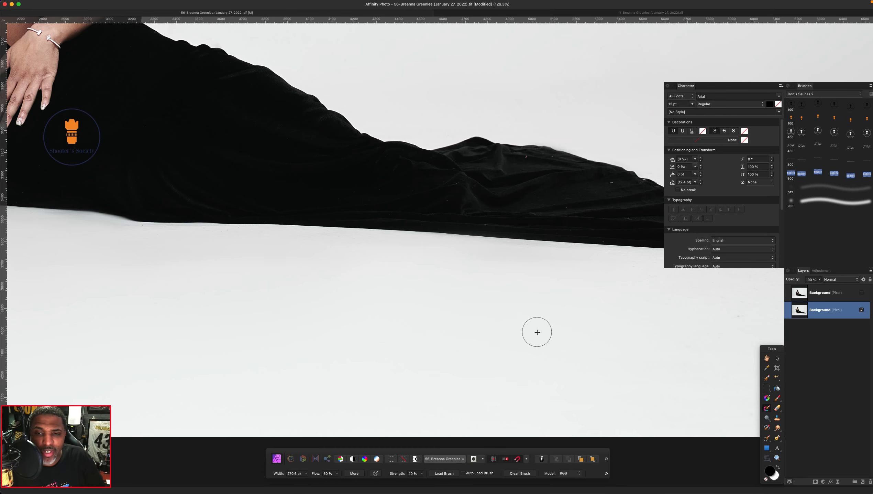
- Enlarge the mixer brush to about 1259 px and smooth the floor below the train out to the photo's lower-right corner
scroll(537, 332, right, 3)
scroll(594, 323, right, 1)
key(])
key(])
key(])
key(])
key(])
key(])
key(])
key(])
key(])
key(])
scroll(518, 374, right, 5)
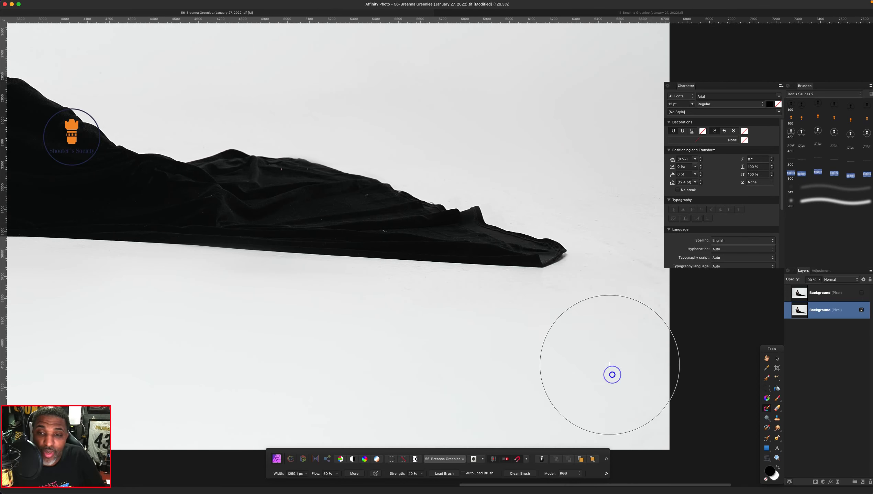
- Blend the specks and scuffs around the tip of the dress's train, adjusting the mixer brush up to about 573 px
key([)
key([)
key([)
key([)
key([)
key([)
key([)
key([)
key([)
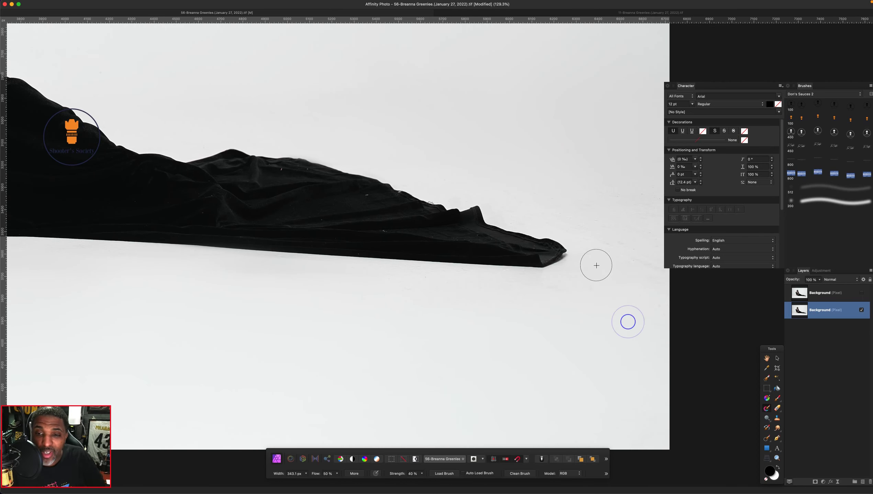
key(])
key(])
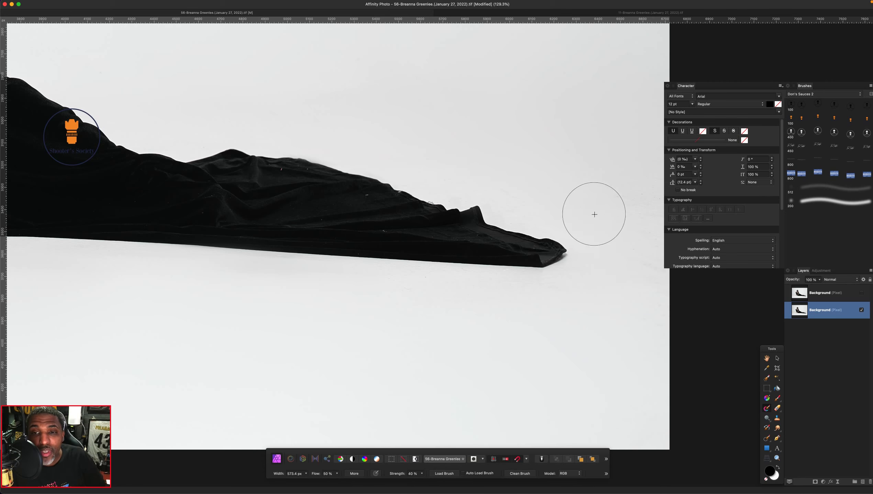
key(bracketleft)
key(bracketright)
- Blend away the creases and scuffs on the floor between the supporting arm and the hip with a smaller mixer brush
scroll(606, 414, left, 5)
scroll(629, 426, left, 15)
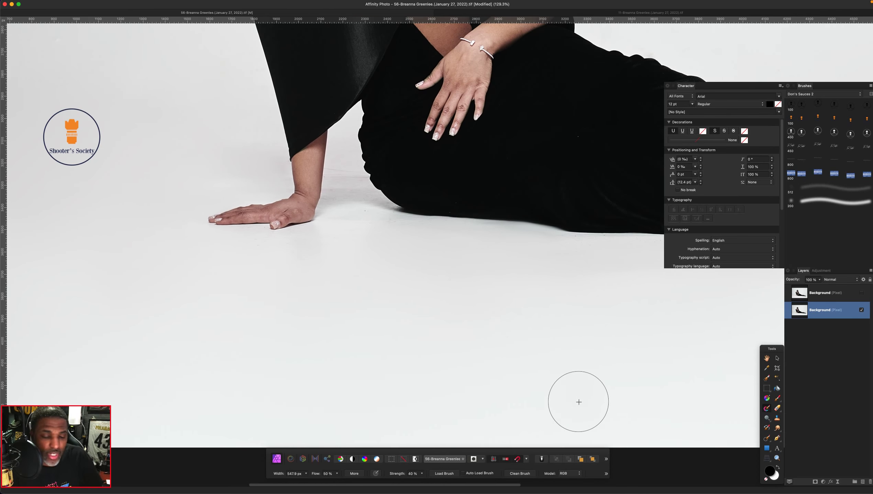
key(bracketleft)
key(bracketleft)
key(bracketleft)
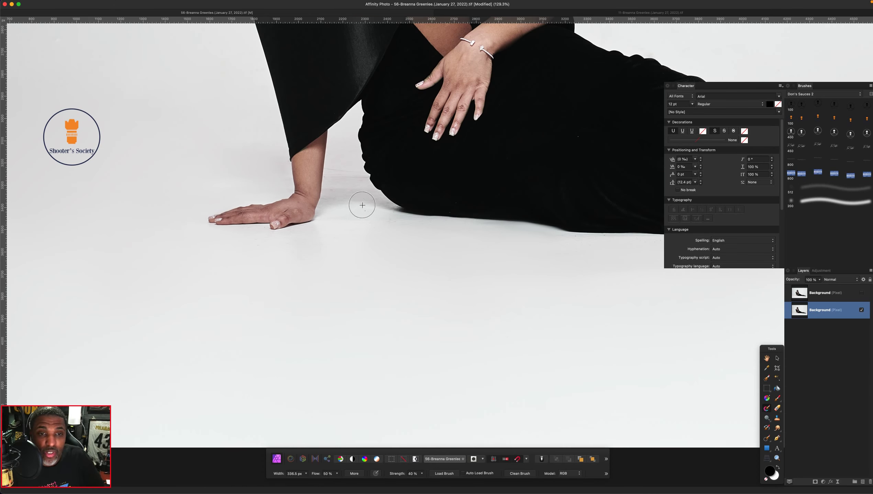
key(bracketright)
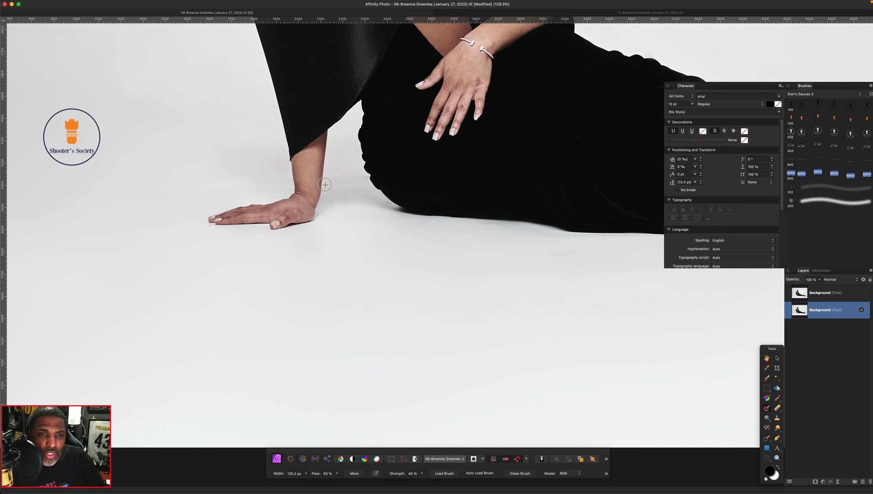
key(bracketright)
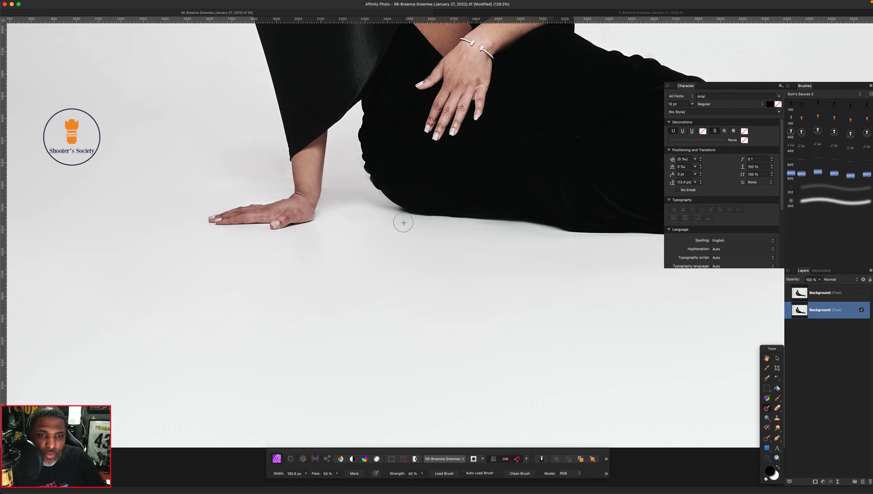
- Examine the floor, the dress's train and the backdrop across the photo for leftover marks and uneven patches
scroll(463, 283, right, 15)
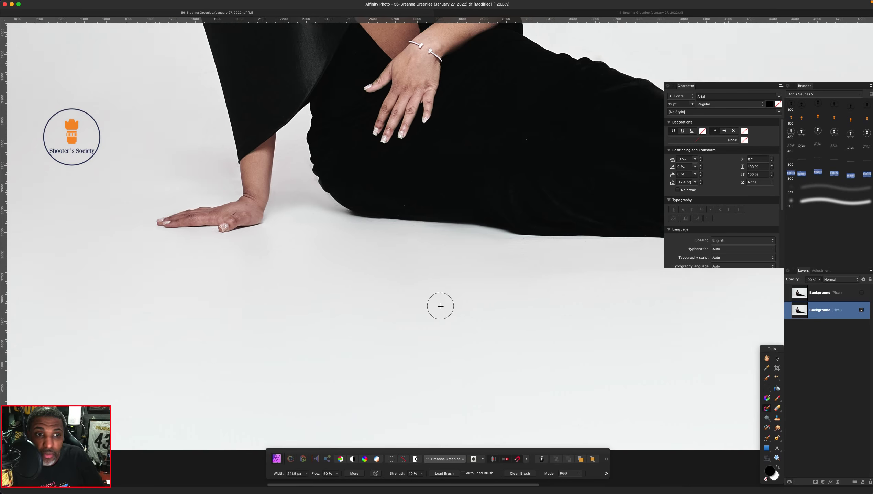
scroll(396, 308, right, 5)
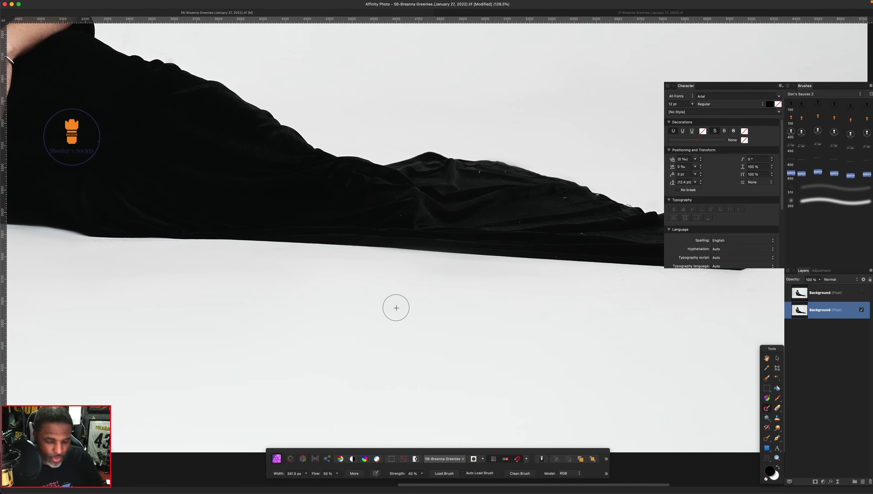
key(j)
scroll(637, 198, down, 5)
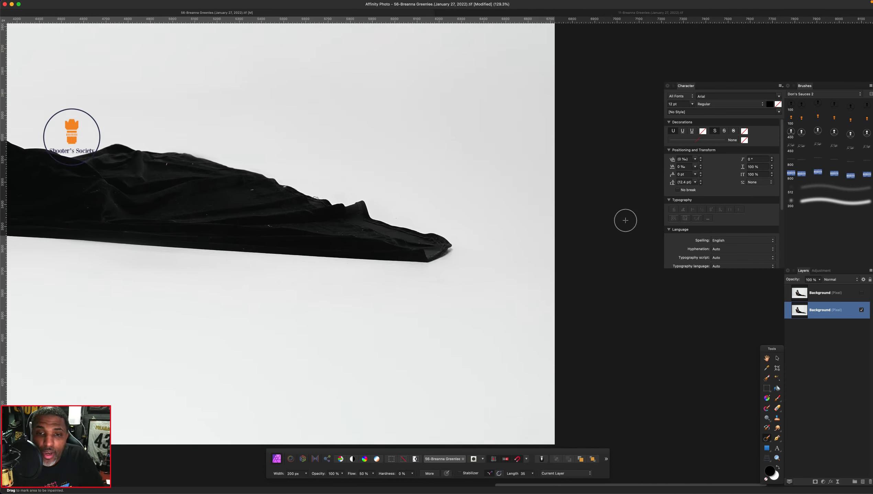
scroll(540, 322, up, 5)
scroll(541, 321, left, 20)
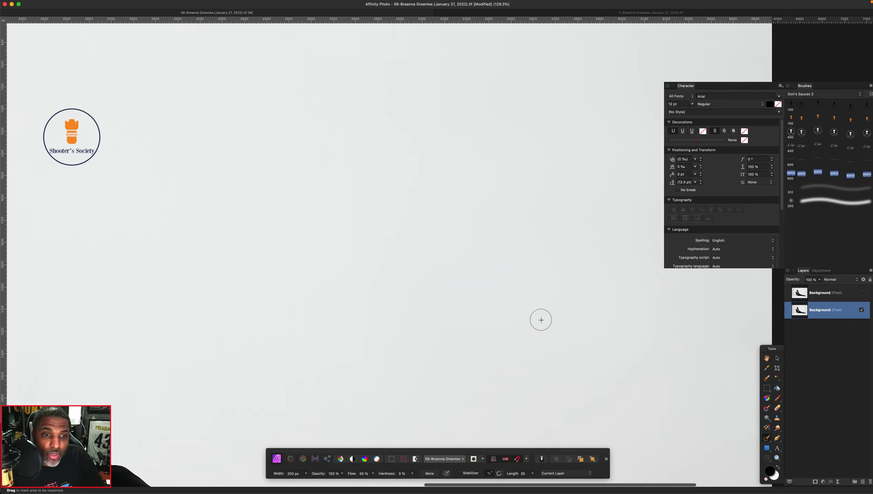
scroll(541, 318, down, 10)
scroll(540, 318, left, 3)
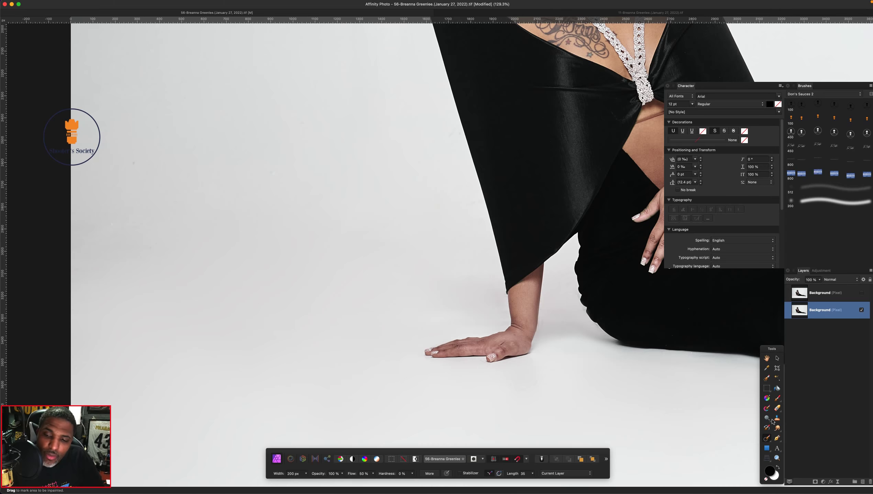
- Return to the Paint Mixer Brush and smooth the uneven backdrop left of the pointed sleeve with a width of about 1292 px
click(766, 409)
scroll(356, 284, left, 5)
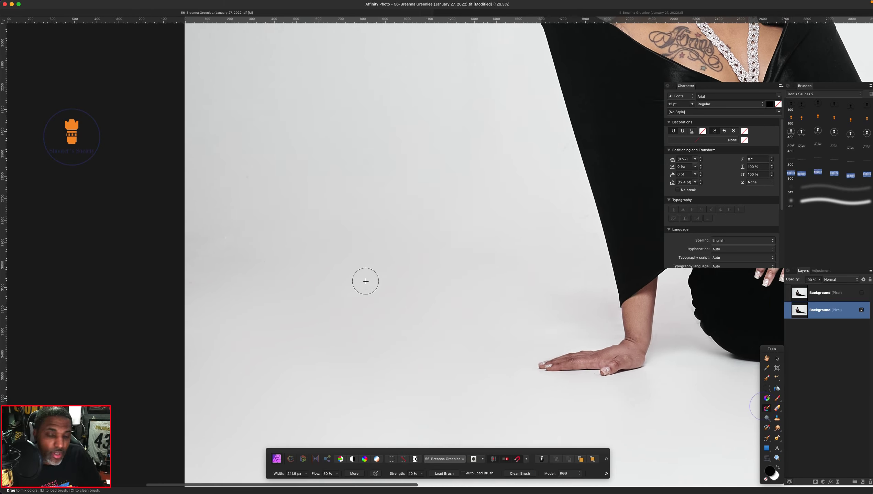
mouse_move(214, 182)
mouse_down()
mouse_move(232, 189)
mouse_move(242, 153)
mouse_move(257, 276)
mouse_move(265, 125)
mouse_up()
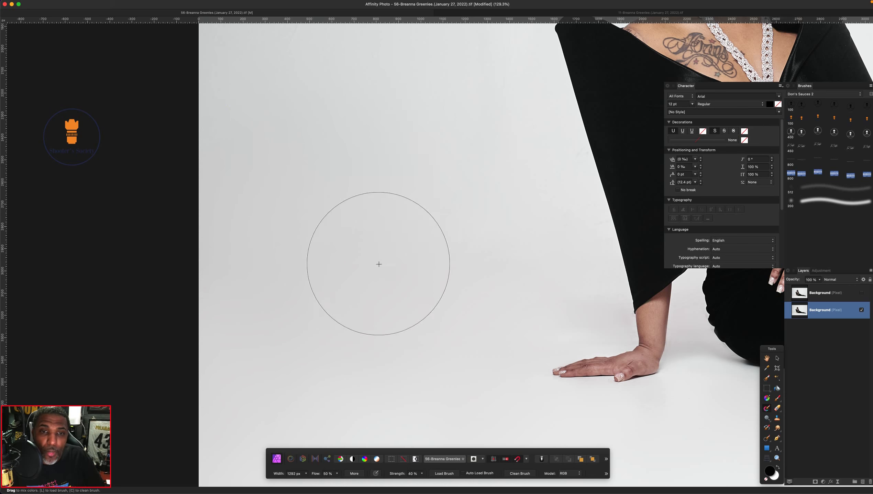
drag(427, 269, 397, 273)
scroll(220, 398, down, 3)
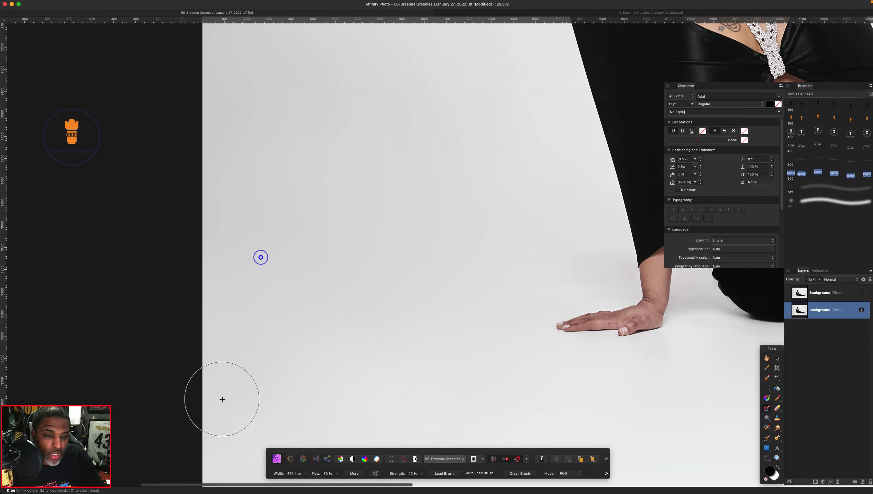
- Switch to the Inpainting Brush Tool on the current layer and reduce its width to about 83 px for the black dress
scroll(289, 258, down, 3)
scroll(327, 376, right, 6)
scroll(400, 351, right, 8)
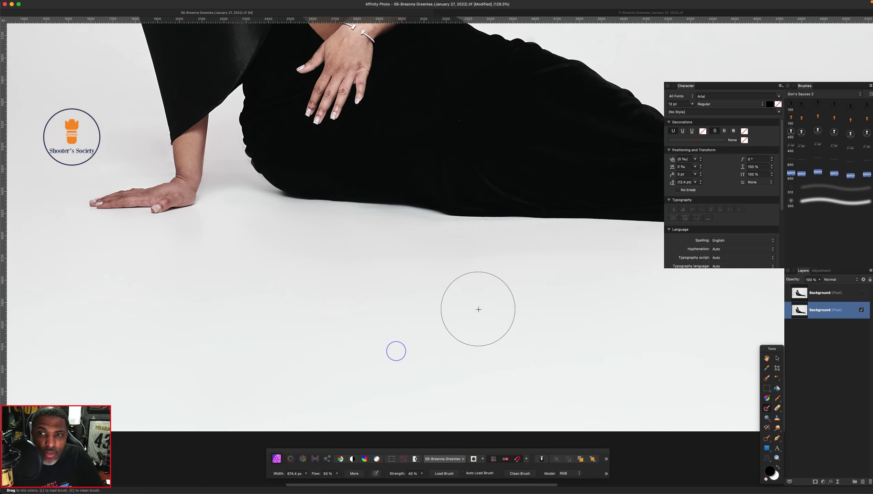
scroll(478, 311, right, 2)
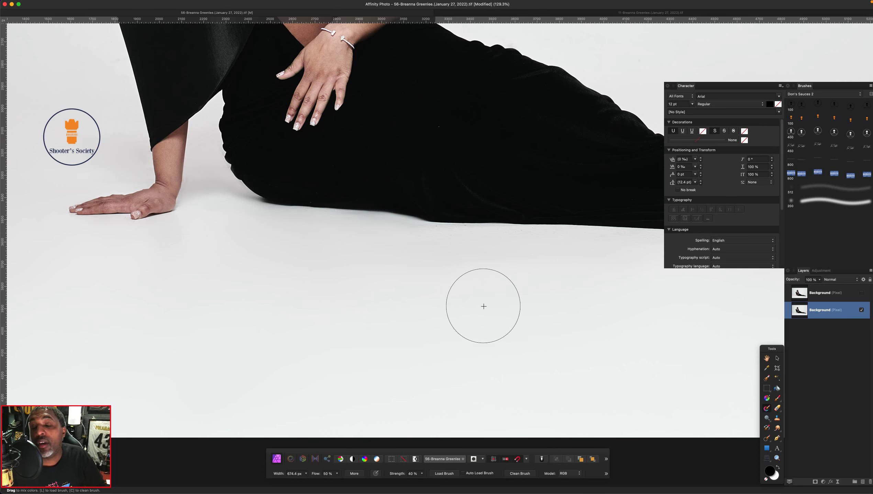
scroll(605, 311, right, 2)
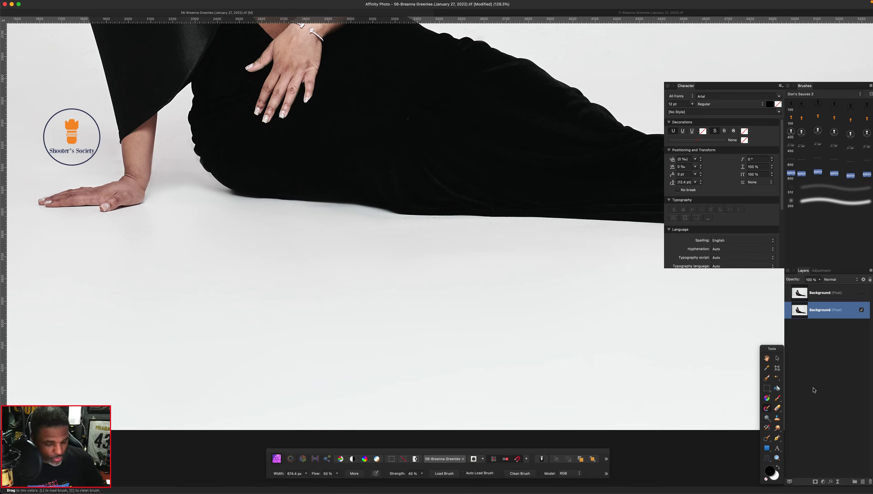
key(j)
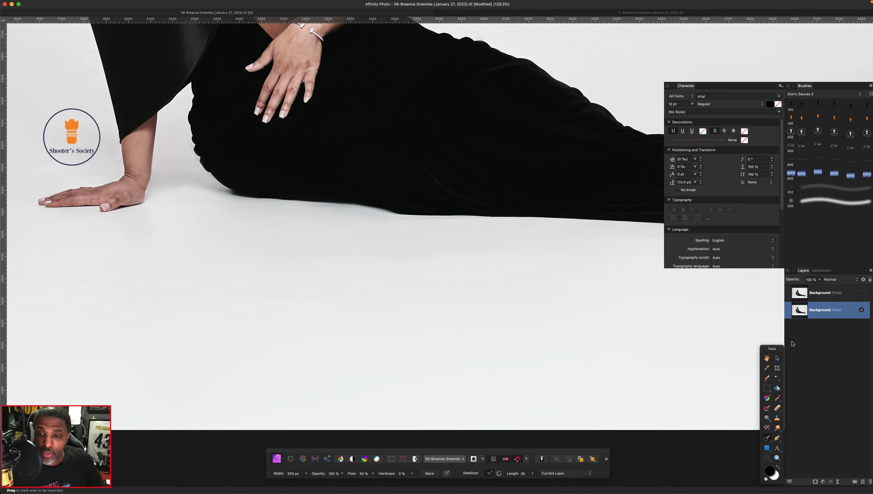
key(c)
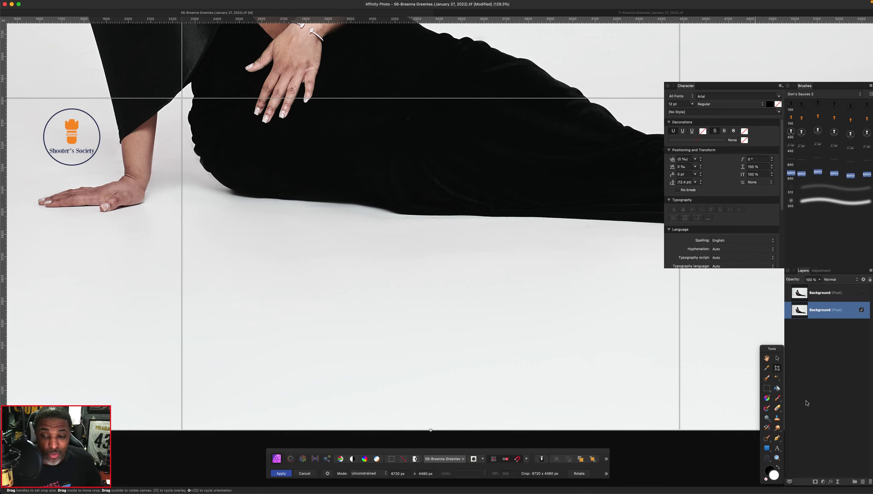
click(766, 427)
scroll(600, 338, up, 3)
scroll(599, 339, right, 1)
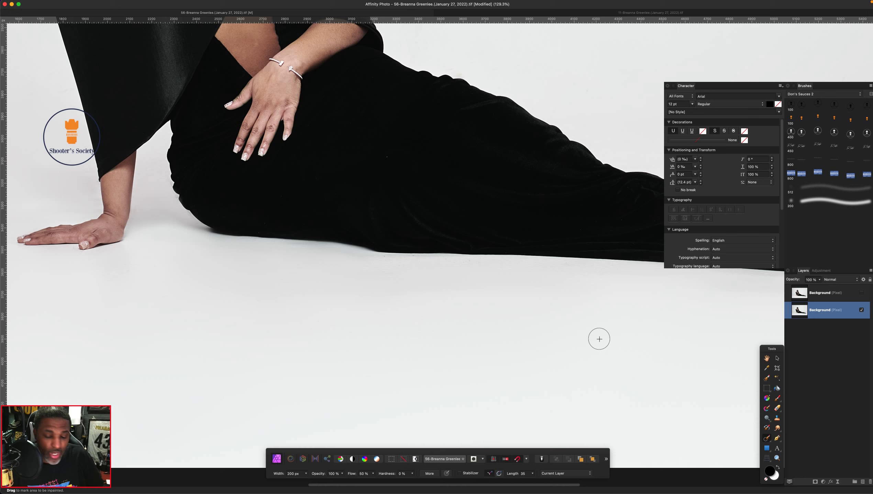
key(x)
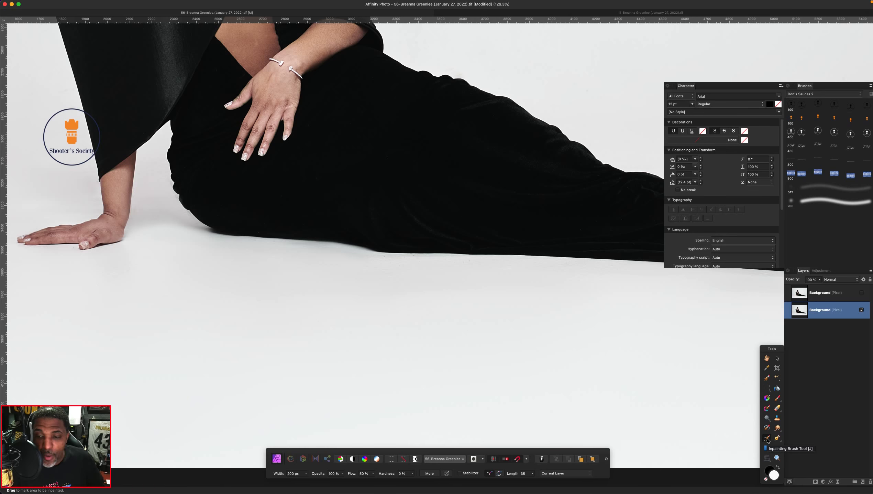
scroll(586, 326, up, 3)
scroll(585, 326, right, 1)
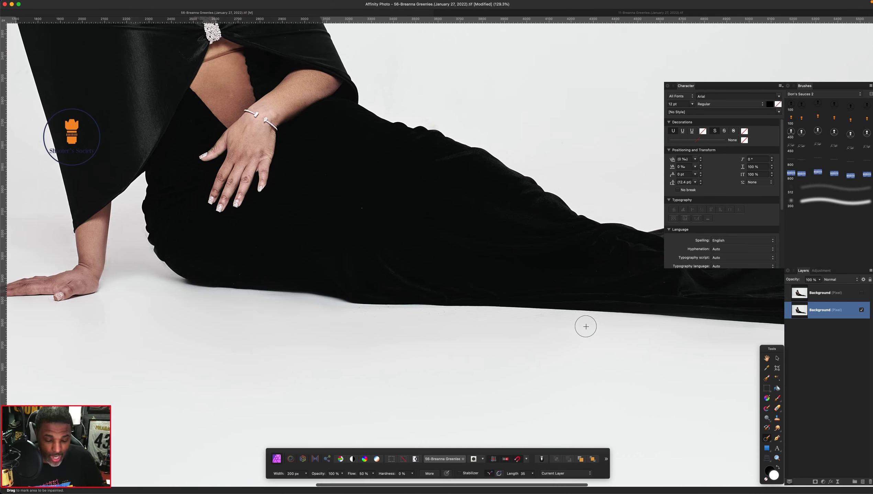
key(bracketleft)
key(bracketleft)
key(bracketleft)
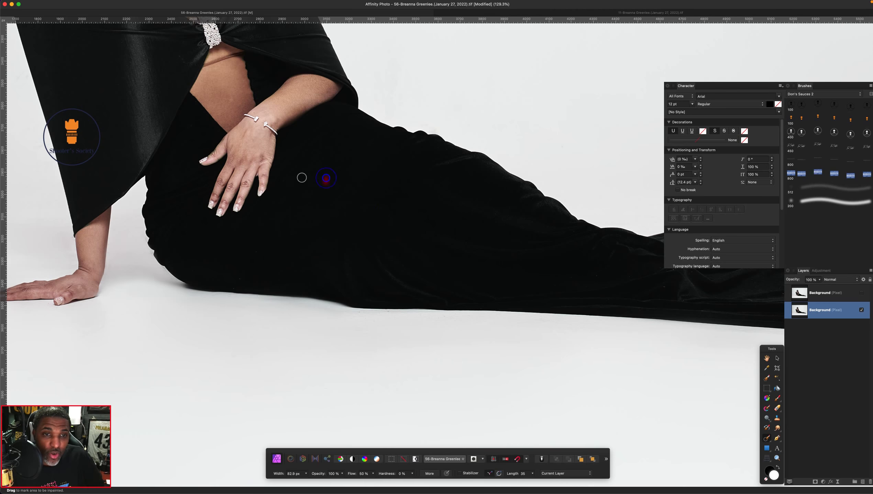
- Inpaint the lint specks on the black dress around and below the fingertips with a brush width of about 40 px
scroll(301, 214, up, 5)
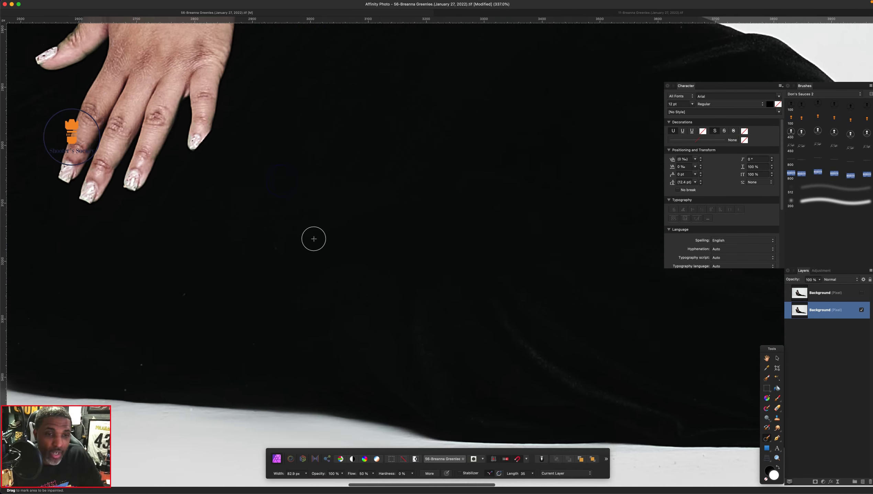
key(bracketleft)
key(bracketleft)
key(bracketleft)
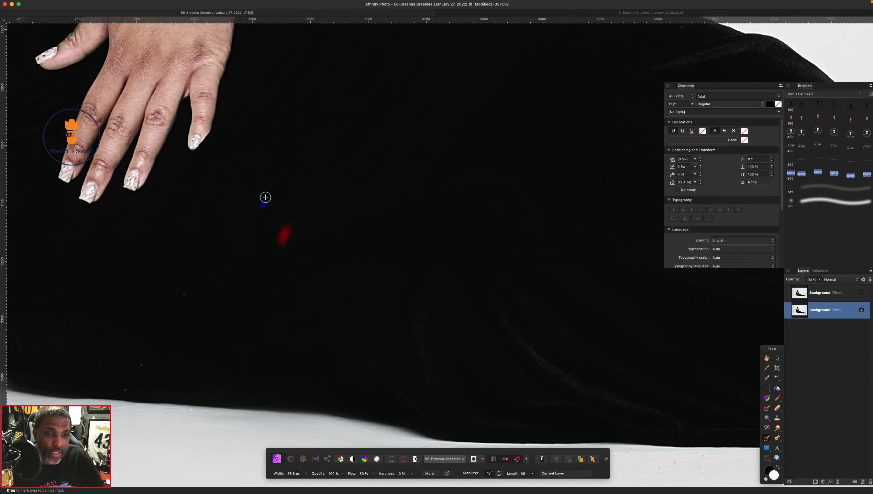
click(315, 169)
click(236, 144)
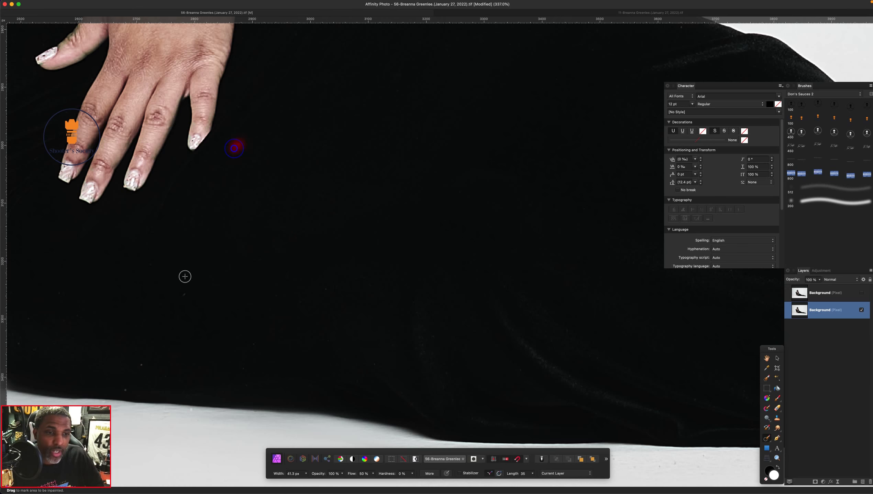
drag(187, 280, 187, 301)
- Inpaint the specks along the dress's lower edge beneath the hand, just above the floor
key(bracketleft)
drag(139, 362, 140, 374)
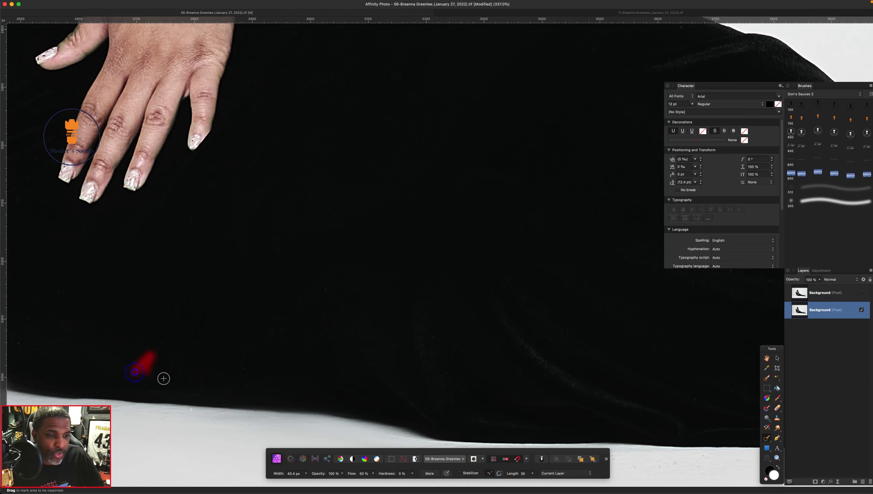
click(169, 372)
drag(241, 382, 243, 346)
click(293, 300)
mouse_move(320, 327)
mouse_down()
mouse_move(331, 329)
mouse_move(342, 358)
mouse_up()
click(377, 362)
drag(247, 386, 227, 385)
- Inpaint the remaining specks on the dress at the hip with a width of about 38 px
key(bracketleft)
click(138, 270)
scroll(134, 299, left, 5)
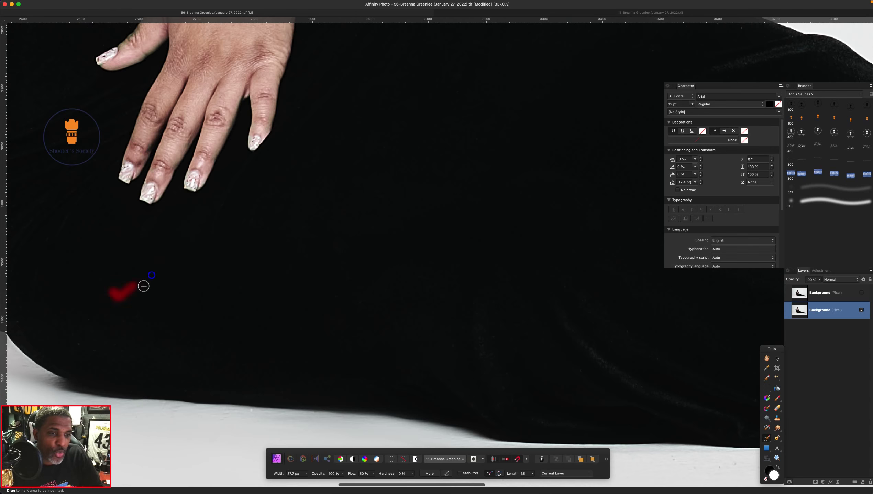
mouse_move(129, 325)
mouse_down()
mouse_move(98, 317)
mouse_move(85, 328)
mouse_move(100, 348)
mouse_up()
- Inpaint the specks on the dress's upper thigh to the right of the bracelet
scroll(239, 316, up, 7)
scroll(356, 217, right, 7)
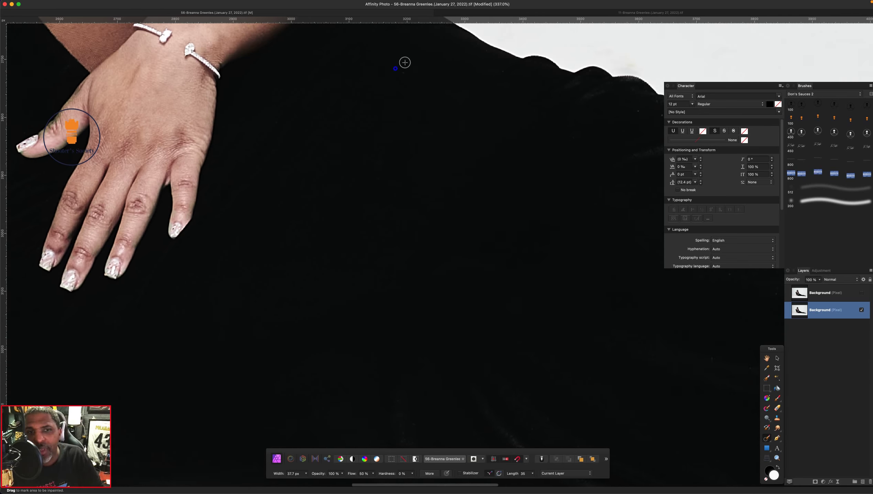
drag(435, 49, 383, 77)
drag(433, 108, 492, 97)
- Inpaint the lint specks on the lower skirt between the thigh and the knee folds
scroll(512, 131, right, 3)
scroll(512, 131, down, 1)
scroll(450, 187, down, 8)
scroll(527, 210, right, 10)
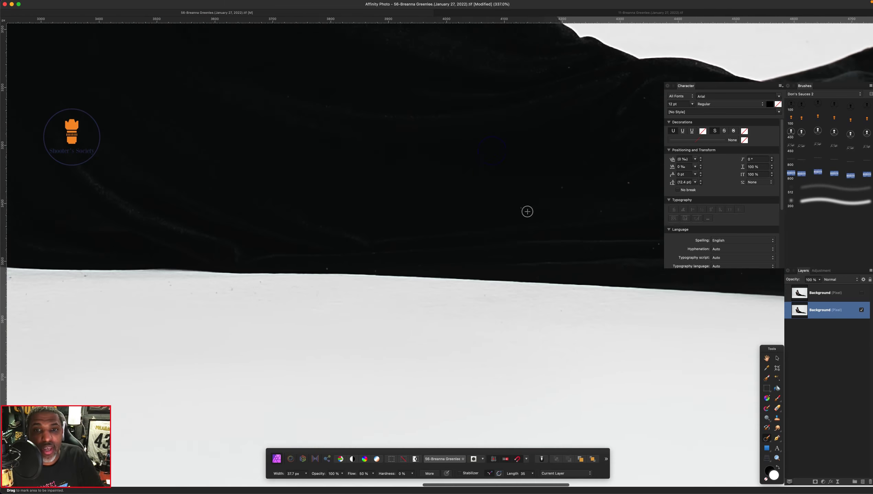
drag(553, 194, 510, 209)
scroll(412, 154, up, 7)
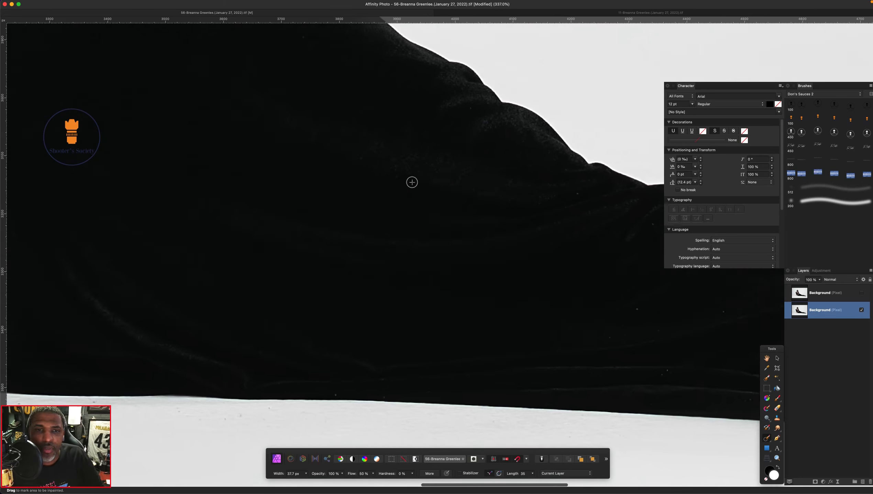
scroll(289, 115, right, 5)
scroll(486, 306, down, 3)
drag(477, 309, 501, 304)
click(453, 335)
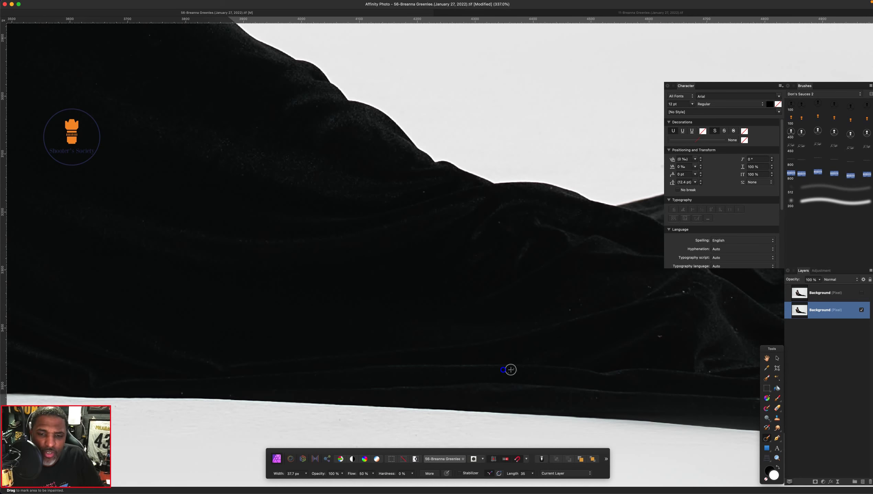
- Inpaint the specks among the folds where the skirt meets the start of the train
scroll(540, 331, up, 2)
scroll(540, 332, right, 2)
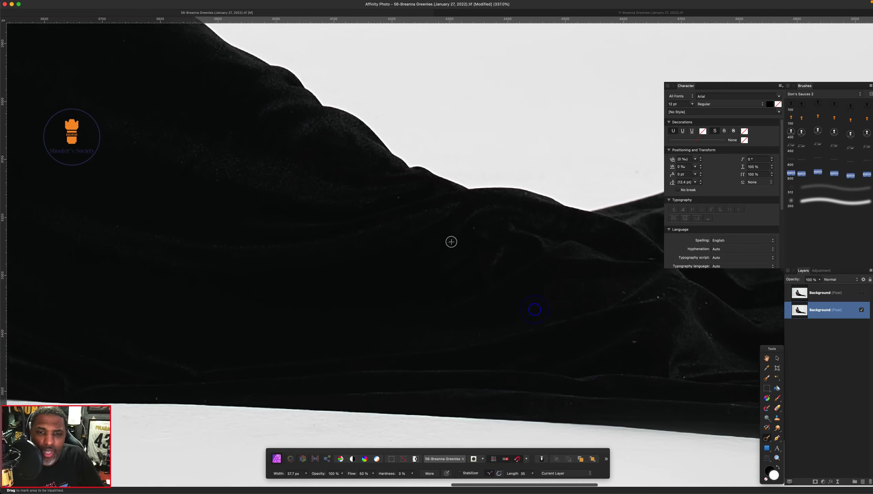
drag(401, 214, 387, 207)
scroll(511, 291, right, 3)
click(553, 300)
scroll(560, 342, right, 1)
click(556, 349)
- Remove the small specks and the pale fleck on the raised train folds with an inpainting width of about 28 px
scroll(505, 351, right, 3)
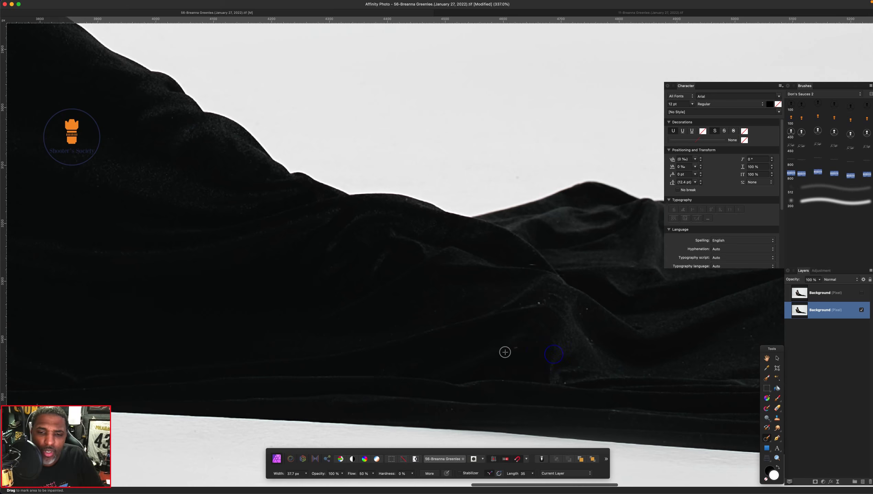
key([)
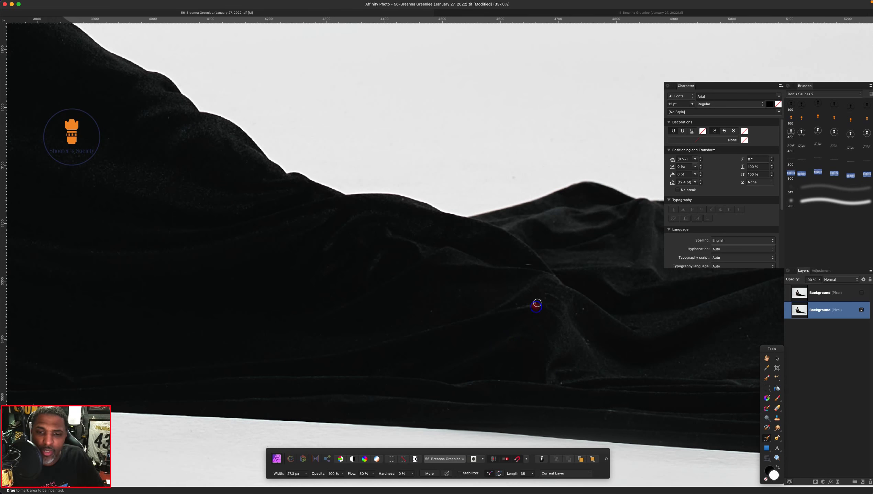
scroll(571, 313, right, 1)
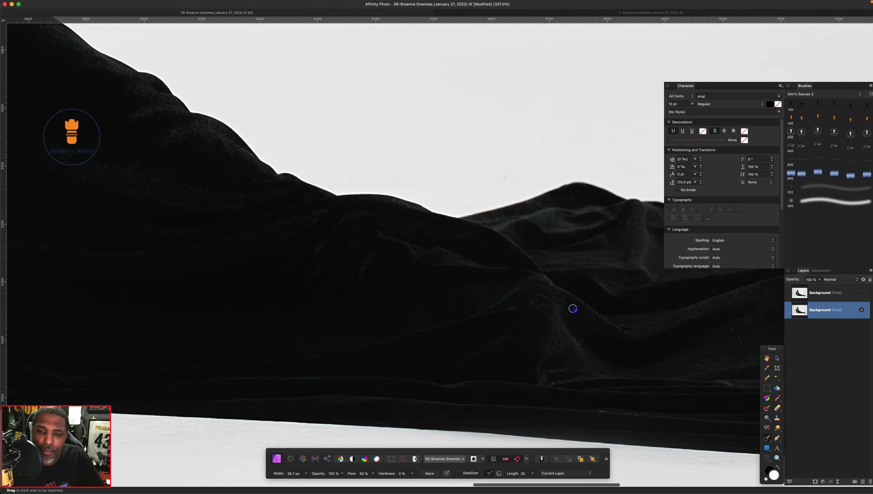
scroll(655, 321, right, 3)
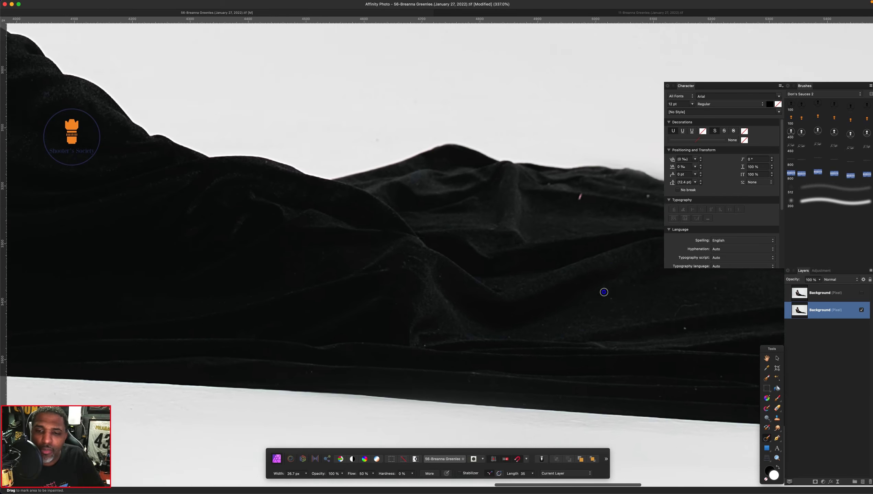
click(605, 294)
scroll(585, 208, right, 2)
click(573, 209)
scroll(556, 215, right, 2)
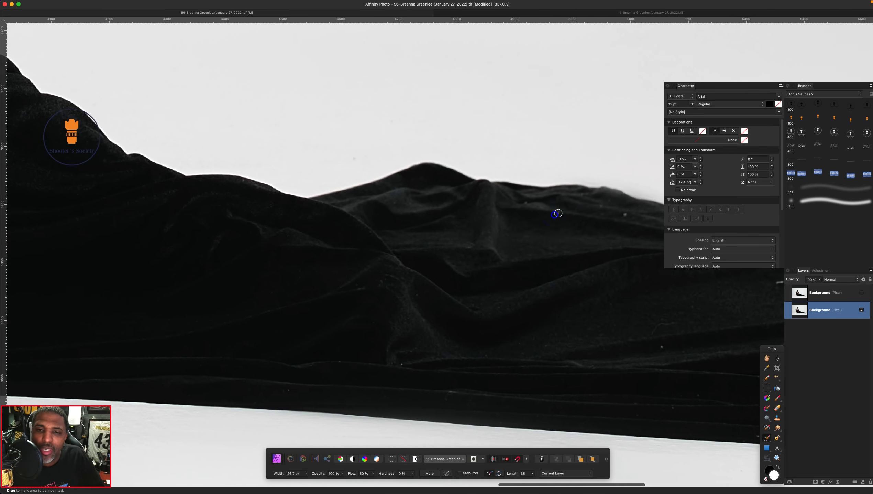
- Inpaint the lint along the train's upper ridge and the white mark on its middle slope
scroll(553, 214, right, 3)
scroll(553, 214, up, 1)
drag(584, 224, 601, 224)
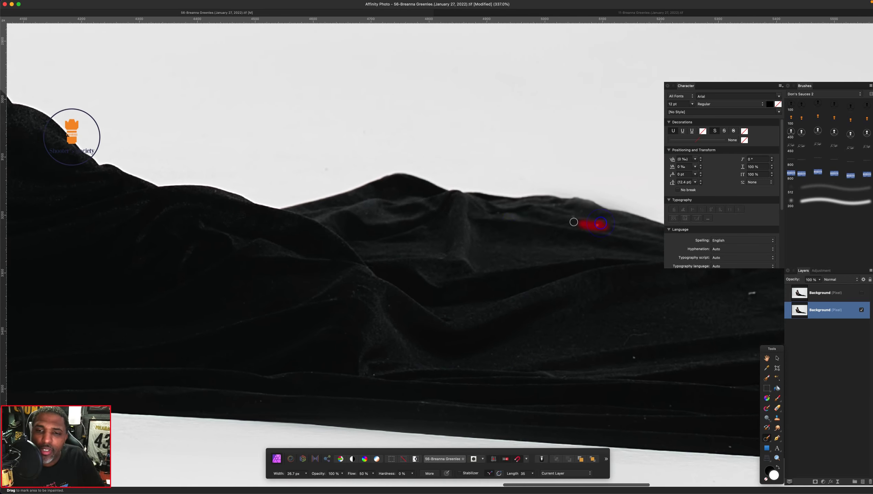
scroll(583, 221, right, 3)
scroll(583, 220, down, 1)
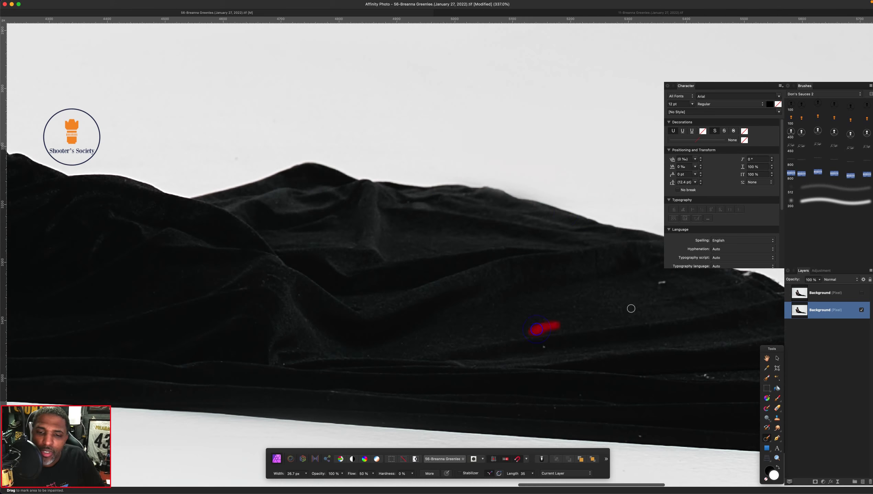
click(658, 290)
- Inpaint the specks along the lower folds and bottom edge of the train
scroll(647, 286, right, 1)
scroll(505, 354, down, 1)
drag(527, 351, 548, 351)
scroll(573, 353, right, 3)
scroll(573, 353, down, 1)
click(455, 343)
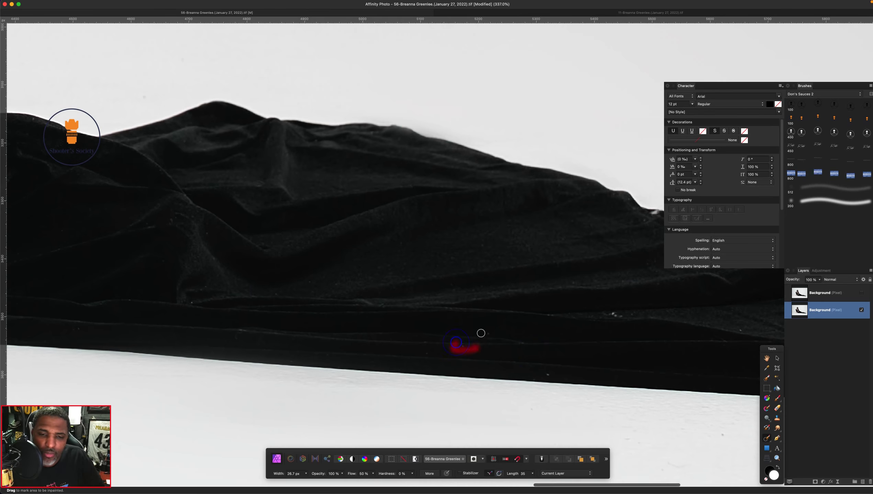
drag(536, 370, 561, 372)
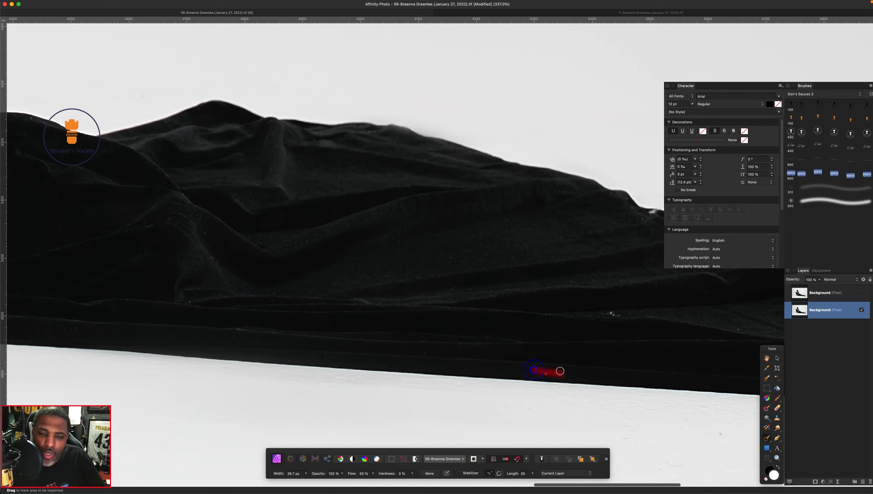
- Inpaint the white flecks on the flat fabric near the train's hemmed end
scroll(600, 312, right, 2)
scroll(633, 318, right, 10)
click(651, 330)
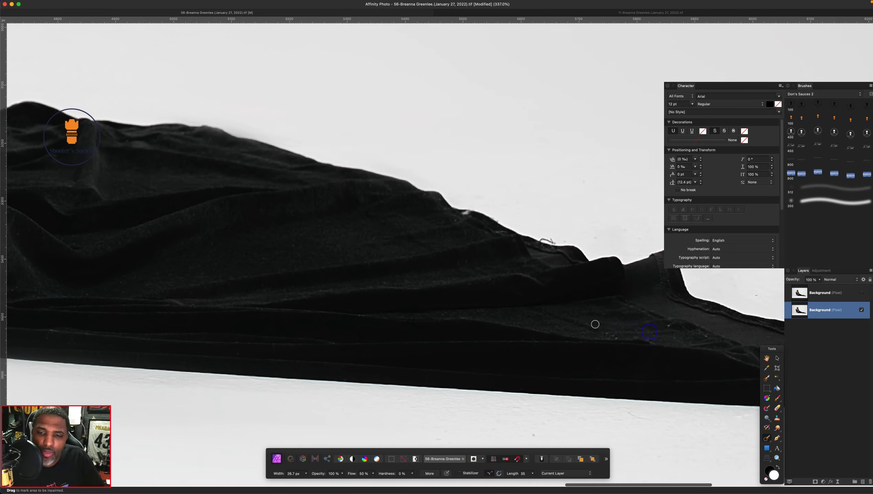
click(657, 322)
- Inpaint the loose threads above the train's hem and the nearby backdrop marks, adjusting the brush width between small and larger strokes
scroll(493, 249, right, 5)
key(bracketleft)
key(bracketleft)
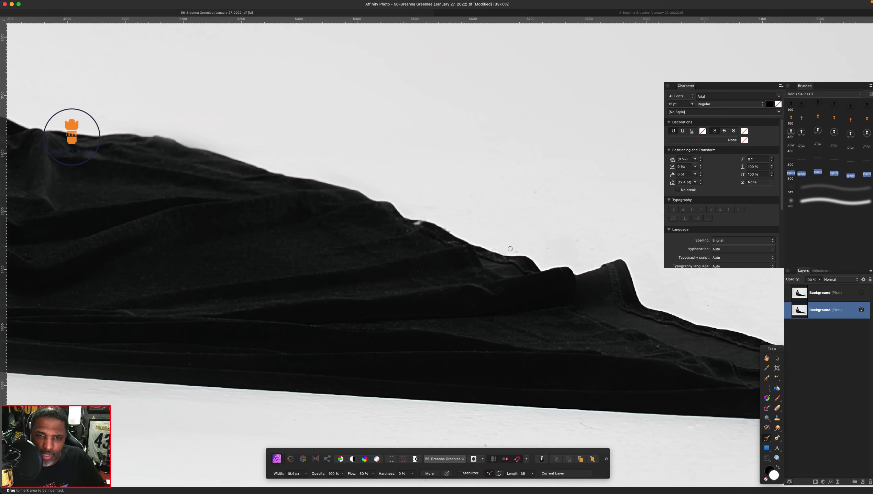
drag(515, 250, 587, 242)
key(bracketright)
key(bracketright)
key(bracketright)
key(bracketright)
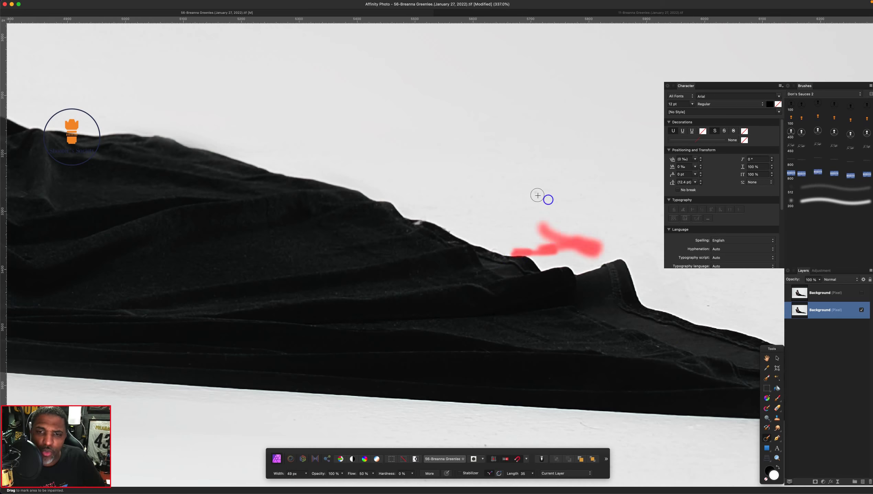
drag(536, 188, 549, 200)
key(bracketleft)
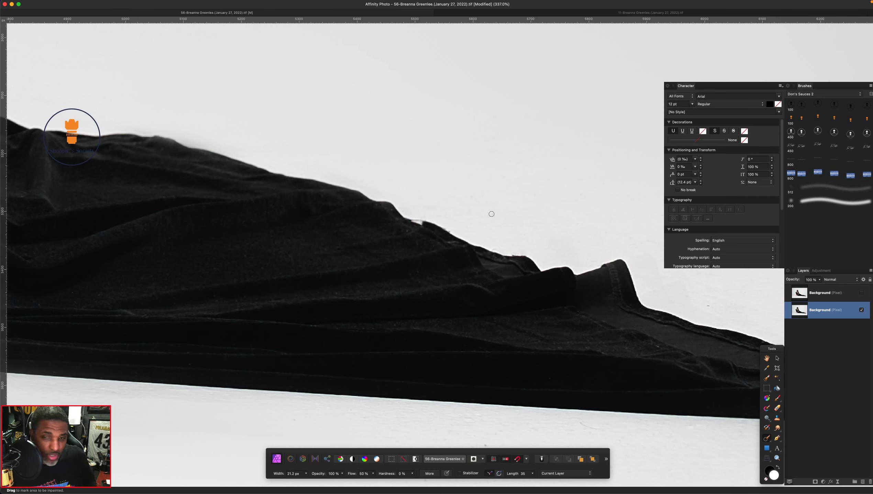
- Clone over the loose threads along the train's upper edge near the hem with a small Clone Brush
scroll(477, 216, right, 1)
key(s)
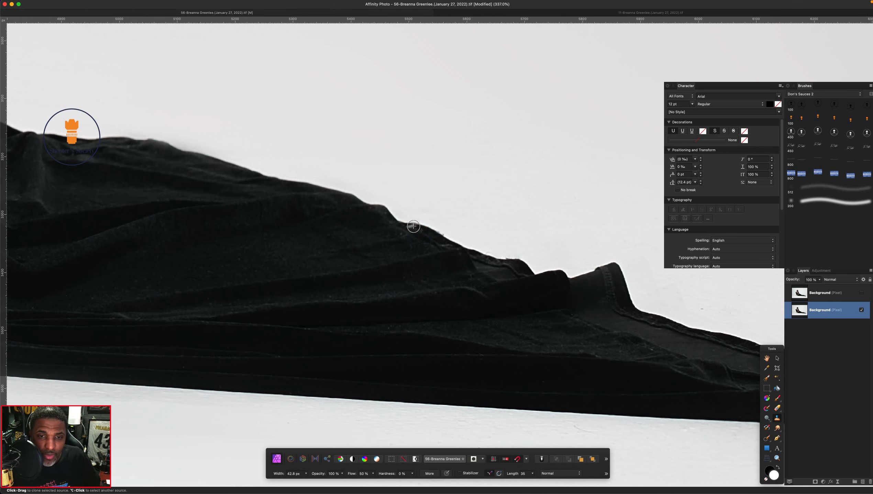
scroll(421, 228, up, 6)
key(bracketleft)
key(bracketleft)
key(bracketleft)
key(bracketleft)
key(bracketleft)
key(bracketleft)
key(bracketleft)
key(bracketleft)
key(bracketright)
mouse_move(413, 211)
mouse_down()
mouse_move(388, 206)
mouse_move(452, 213)
mouse_up()
key(bracketleft)
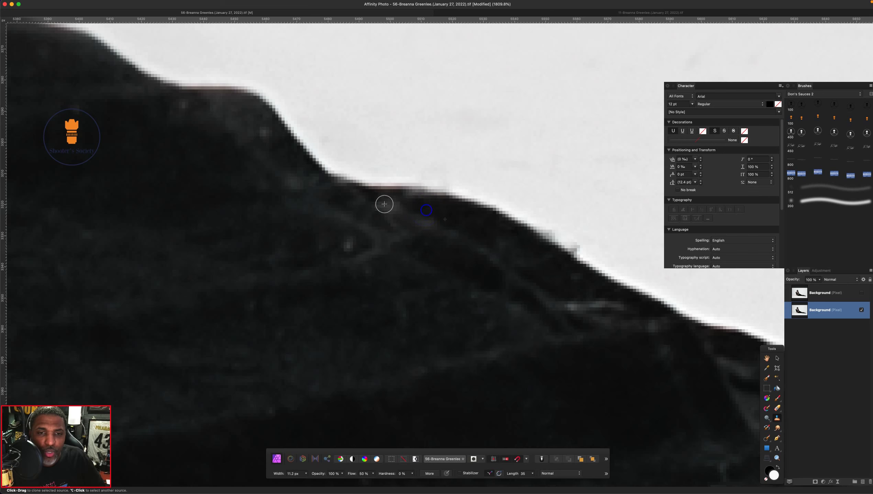
- Inpaint the dark speck on the backdrop above the train's hem and the mark at its pointed tip
scroll(411, 253, down, 10)
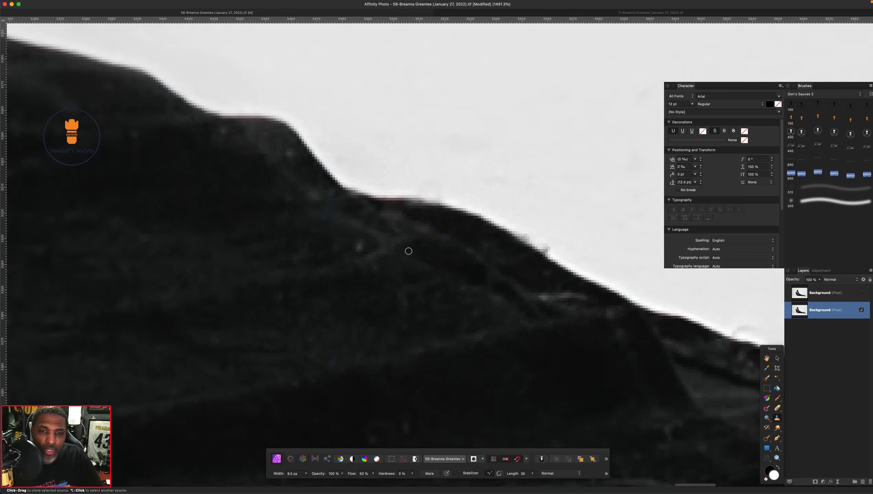
scroll(491, 271, right, 3)
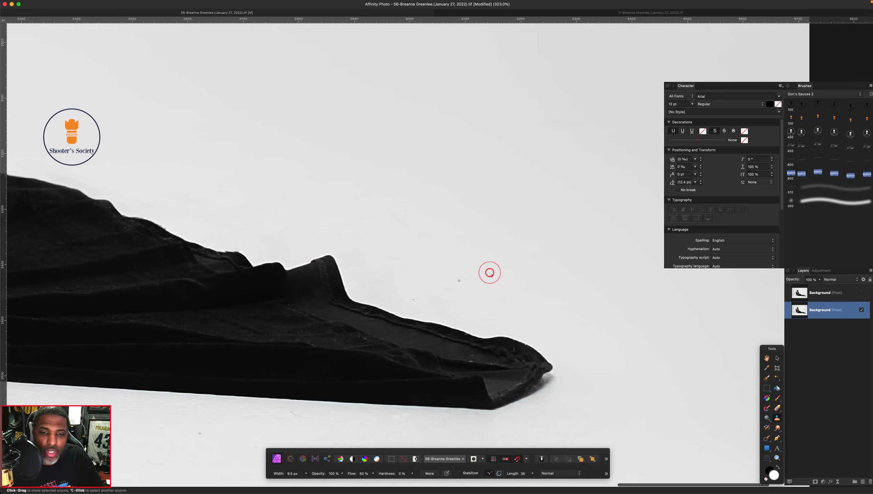
key(j)
click(413, 299)
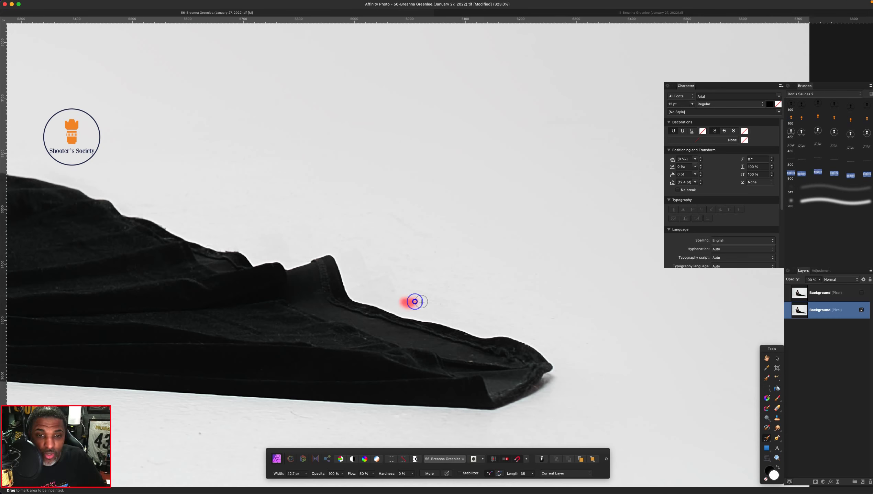
key(bracketright)
click(540, 388)
key(bracketleft)
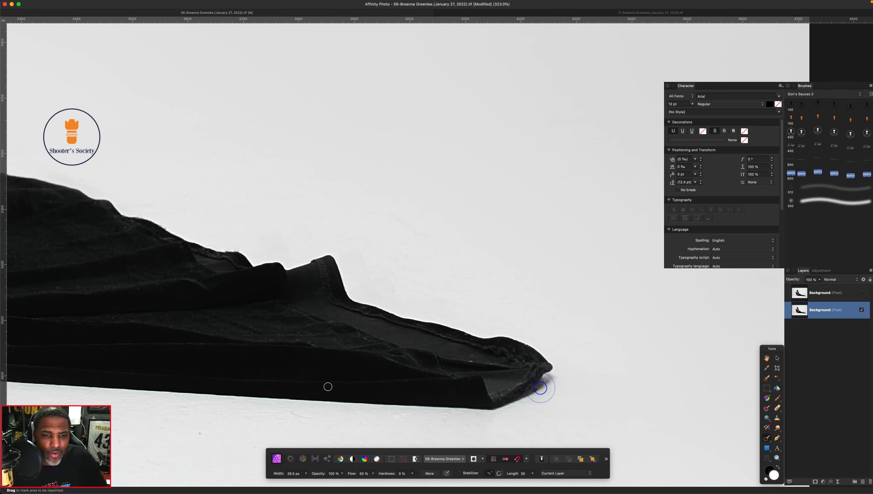
- Inpaint the mark on the train's middle fold and the specks on the black fabric above the thumb
scroll(327, 384, left, 20)
scroll(363, 398, left, 10)
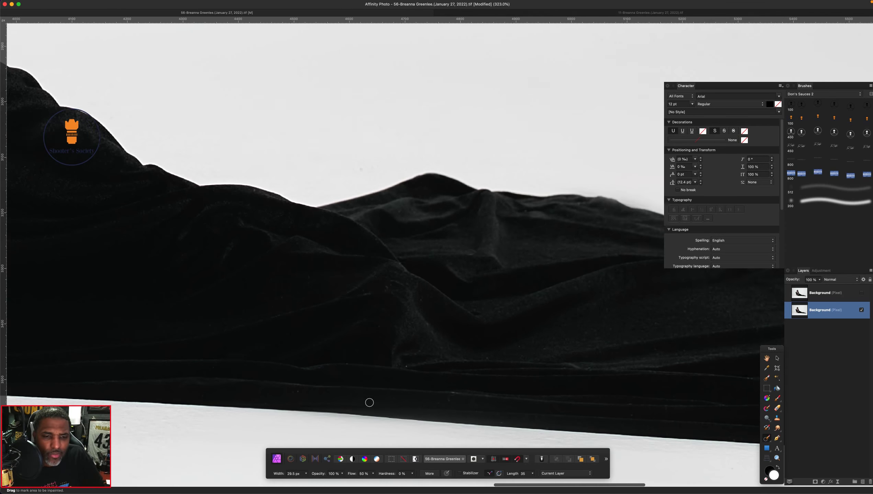
scroll(443, 329, left, 20)
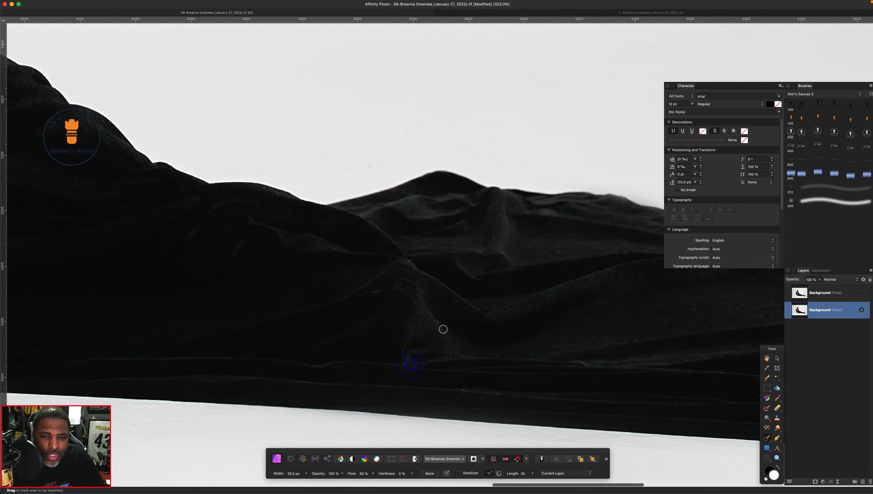
scroll(449, 333, left, 20)
scroll(450, 333, up, 10)
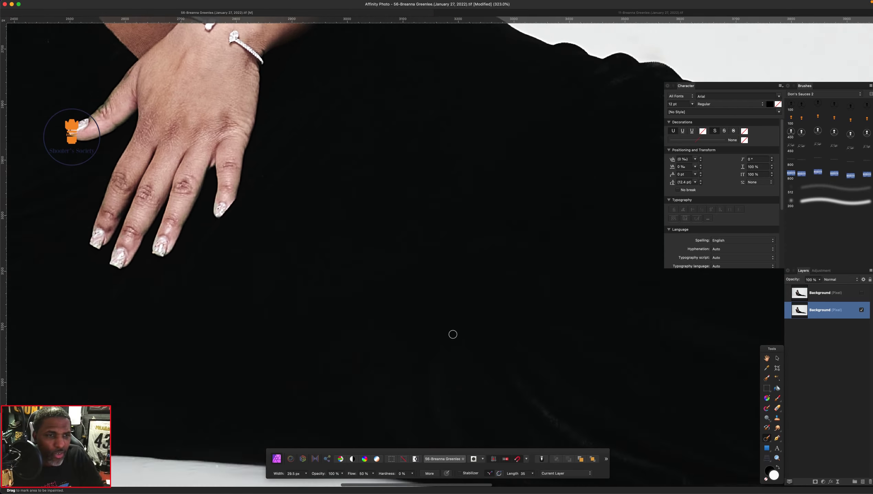
scroll(451, 337, left, 12)
scroll(452, 337, up, 8)
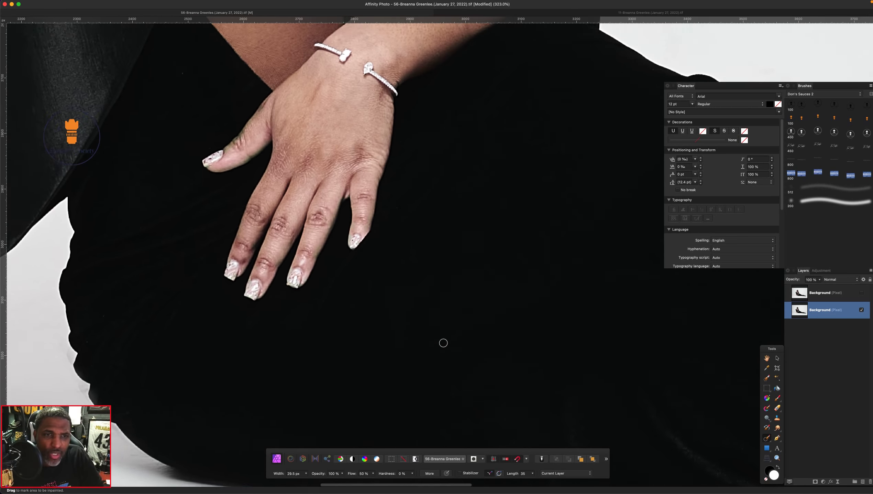
scroll(442, 341, left, 1)
scroll(442, 341, up, 1)
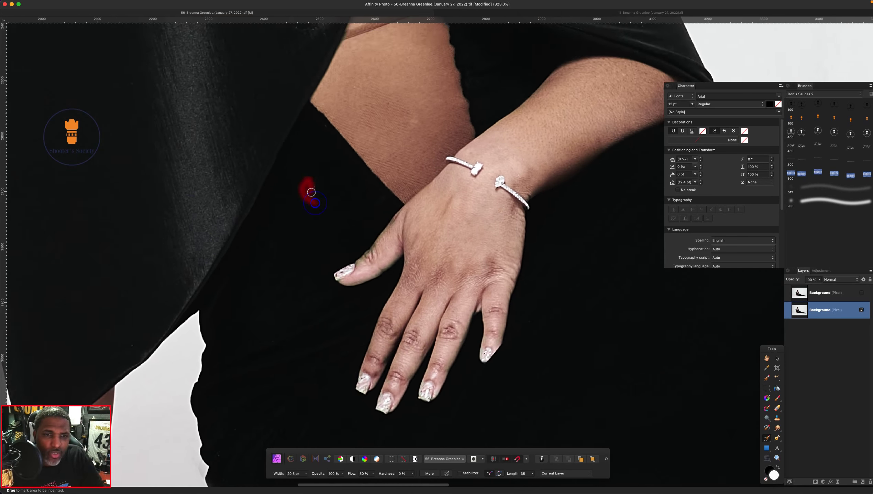
click(320, 156)
click(317, 189)
- Examine the dress around the knee and below the resting hand for remaining lint and specks
scroll(330, 221, down, 5)
scroll(329, 221, left, 3)
scroll(363, 265, down, 10)
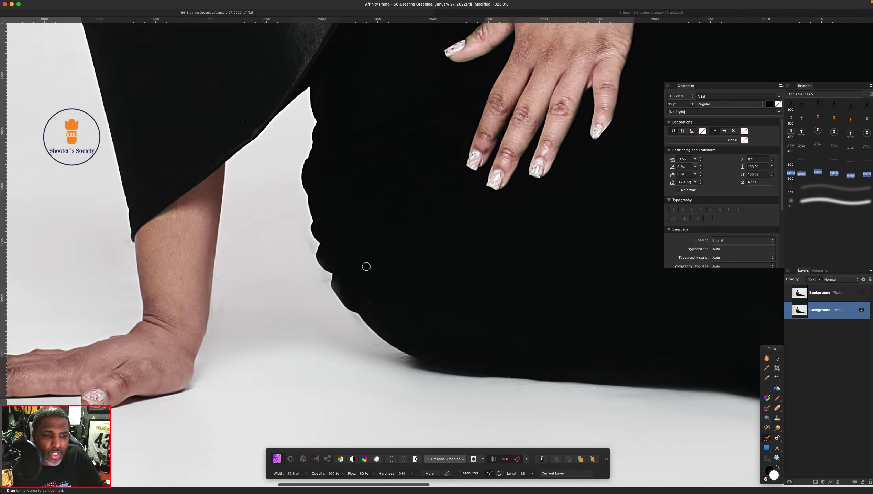
scroll(363, 268, left, 3)
scroll(360, 276, up, 5)
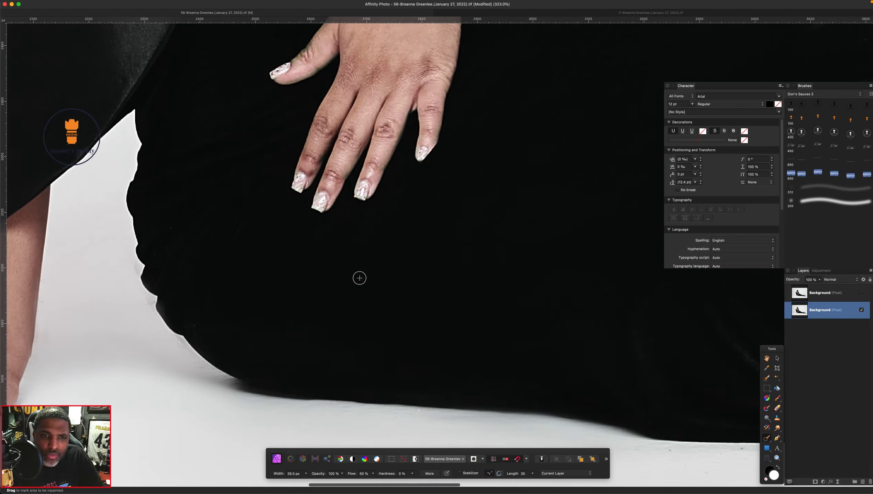
scroll(361, 277, down, 2)
scroll(361, 279, down, 2)
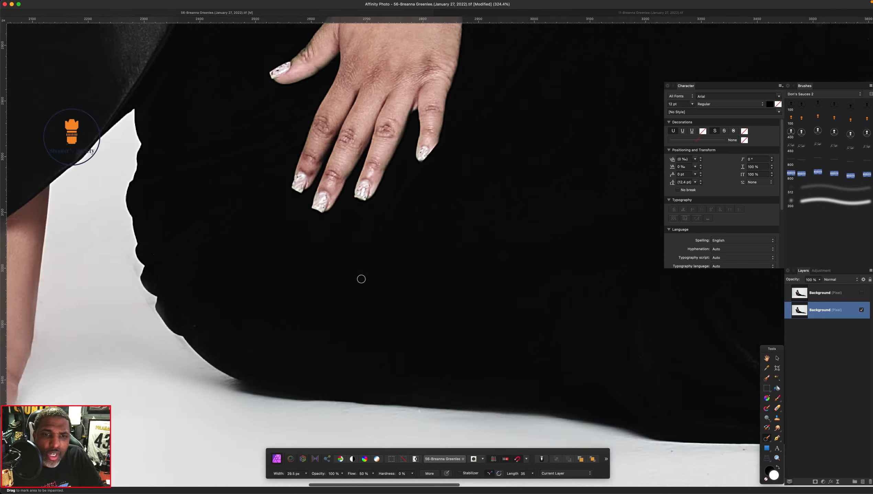
- Inpaint the crease line across the exposed midriff just below the jeweled strap
scroll(361, 277, up, 20)
scroll(349, 270, up, 5)
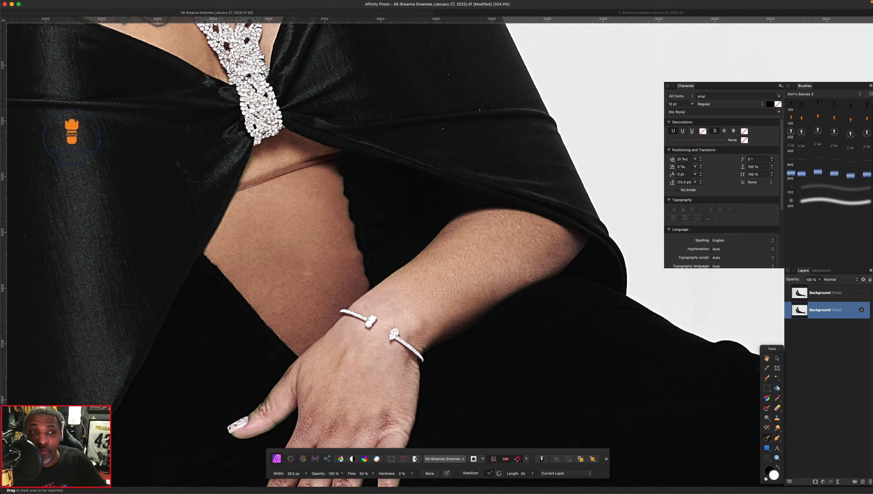
key(bracketright)
mouse_move(250, 183)
mouse_down()
mouse_move(281, 165)
mouse_move(288, 183)
mouse_move(297, 165)
mouse_move(326, 161)
mouse_up()
key(bracketleft)
key(bracketleft)
key(bracketright)
key(bracketright)
key(bracketright)
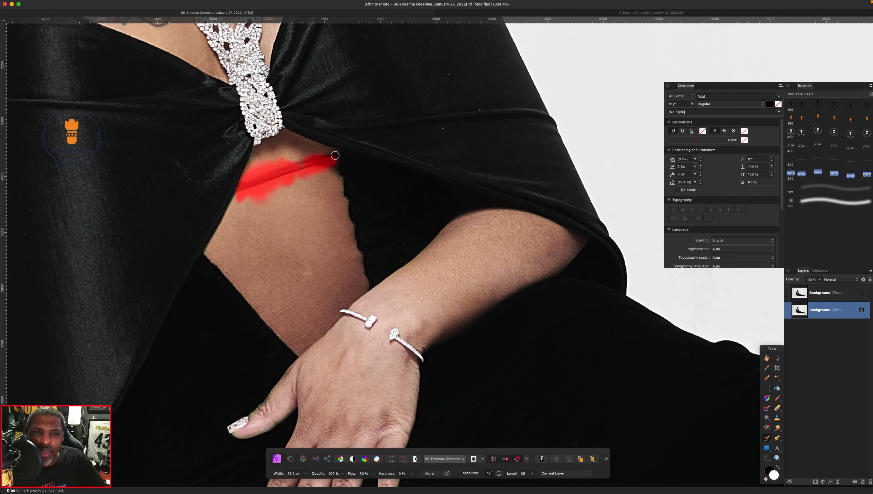
key(bracketright)
key(bracketright)
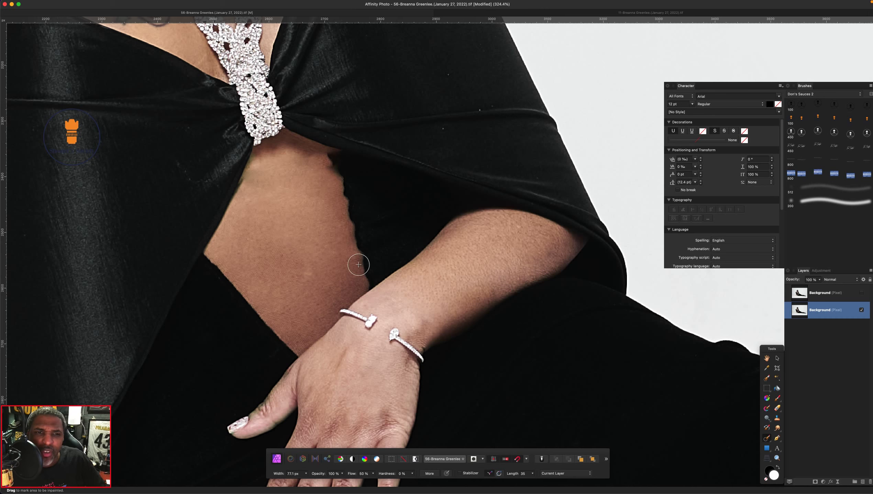
- Clone clean skin over the dark remnants along the edges of the upper midriff
key(s)
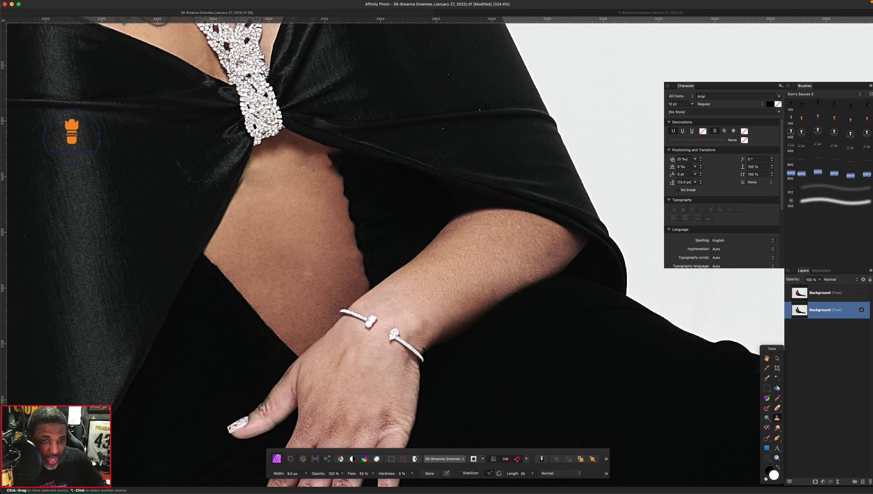
alt+click(304, 167)
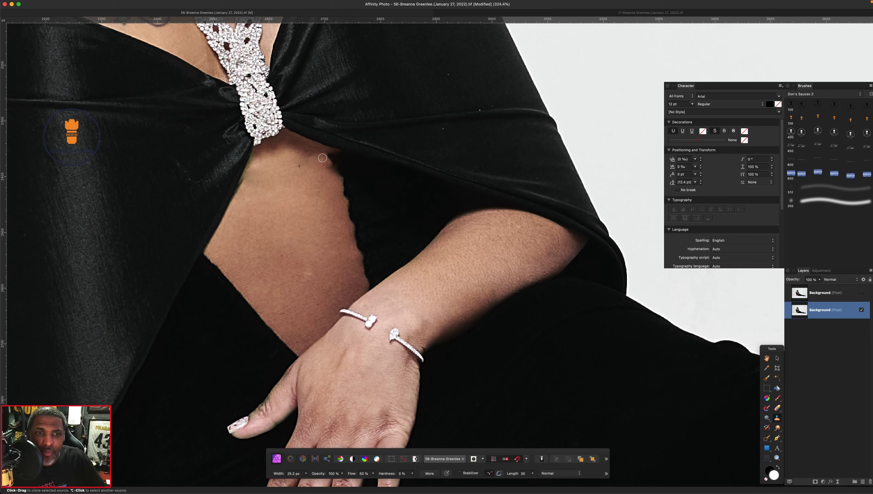
click(330, 162)
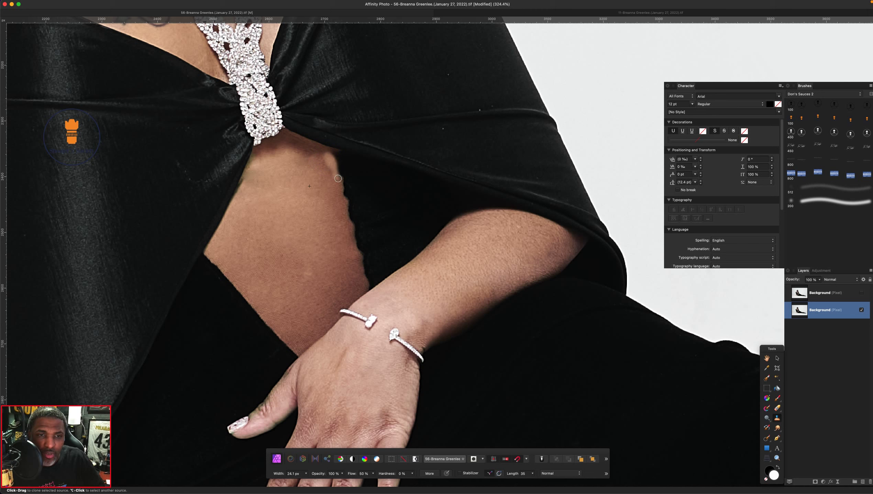
click(255, 180)
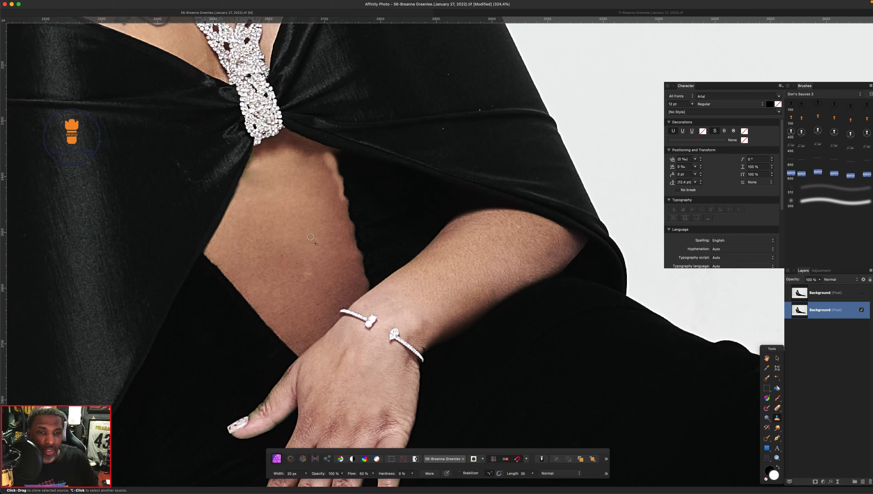
alt+click(296, 210)
- Inpaint the uneven skin along the midriff's scalloped edge and beneath the jeweled strap
key(j)
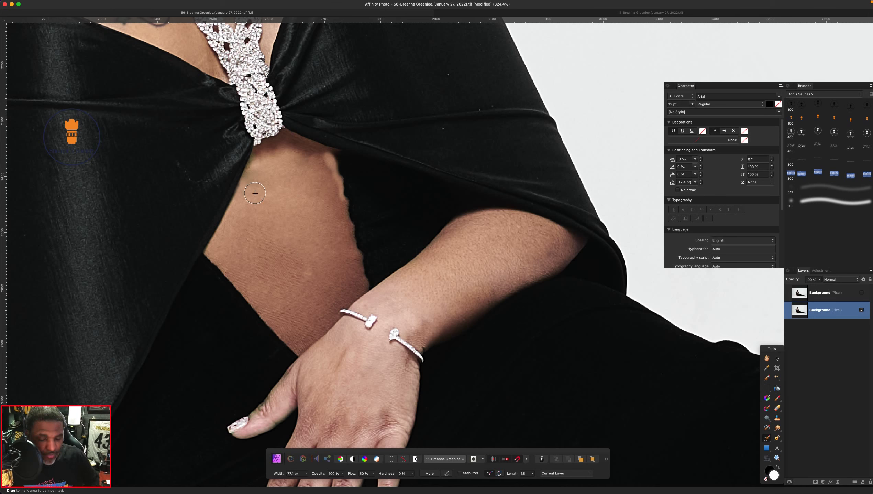
drag(327, 165, 332, 173)
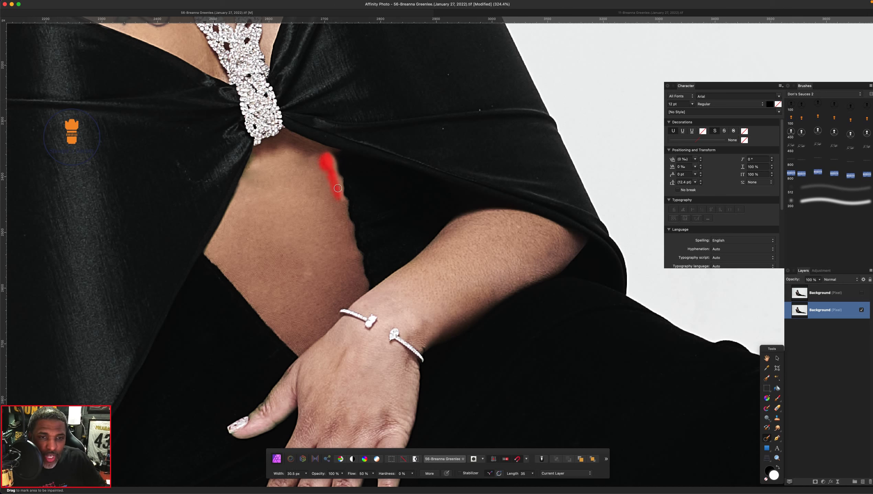
key(bracketleft)
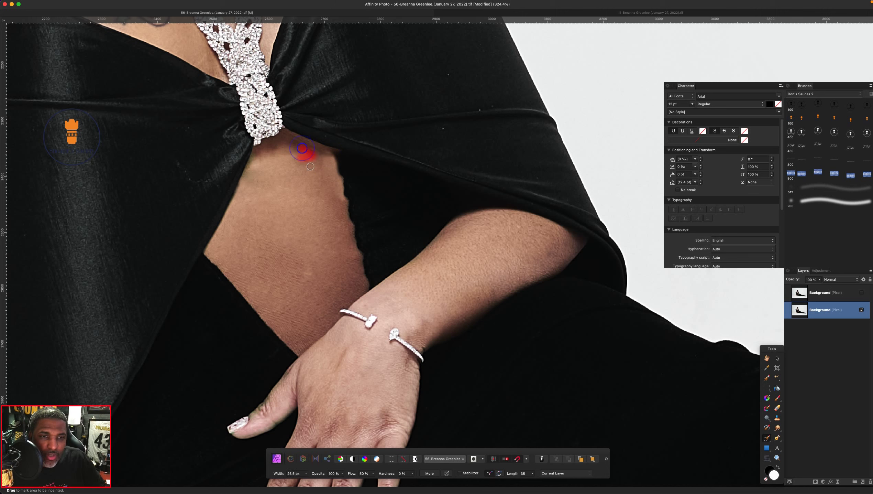
drag(296, 149, 267, 155)
key(bracketleft)
key(bracketleft)
drag(333, 196, 340, 199)
key(bracketright)
- Inpaint the white specks along the dress fold above the bent forearm
scroll(318, 155, up, 3)
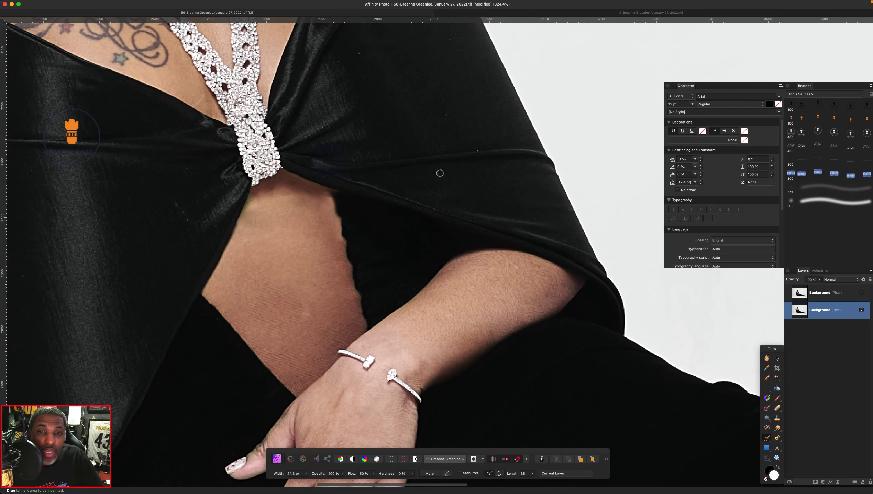
scroll(446, 170, up, 3)
scroll(445, 171, right, 1)
click(468, 176)
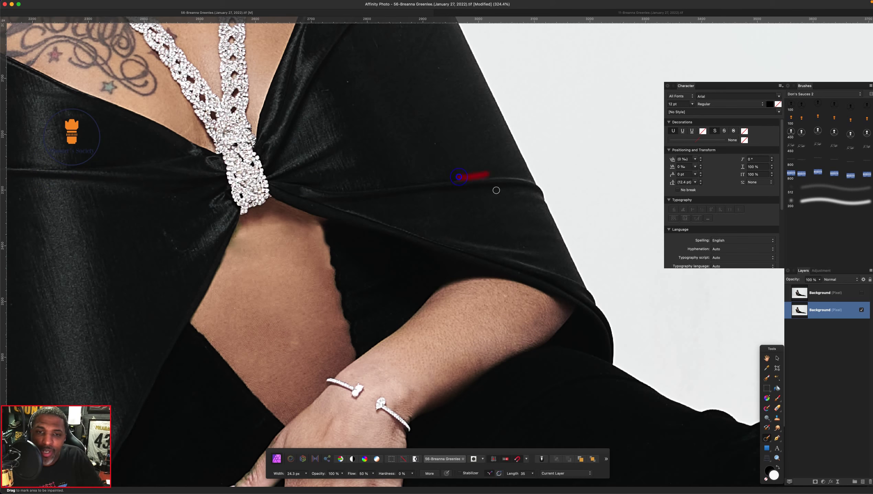
click(524, 246)
- Inpaint the specks on the black fabric between the necklace and the dress's outer shoulder edge
scroll(444, 167, up, 6)
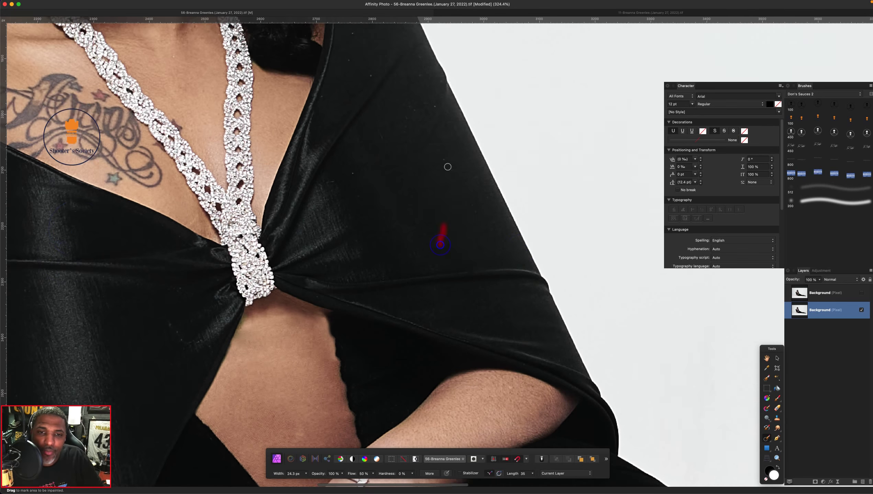
scroll(448, 166, up, 1)
scroll(456, 185, up, 1)
click(362, 207)
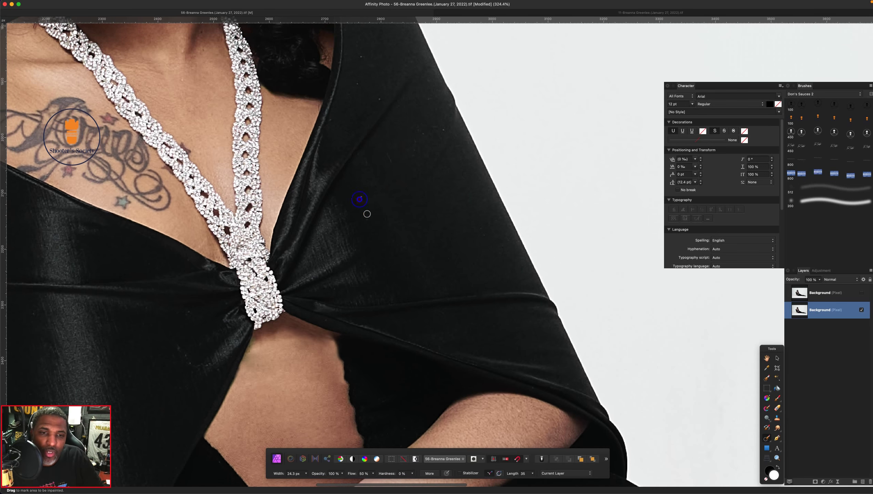
scroll(368, 209, up, 1)
click(415, 161)
click(382, 178)
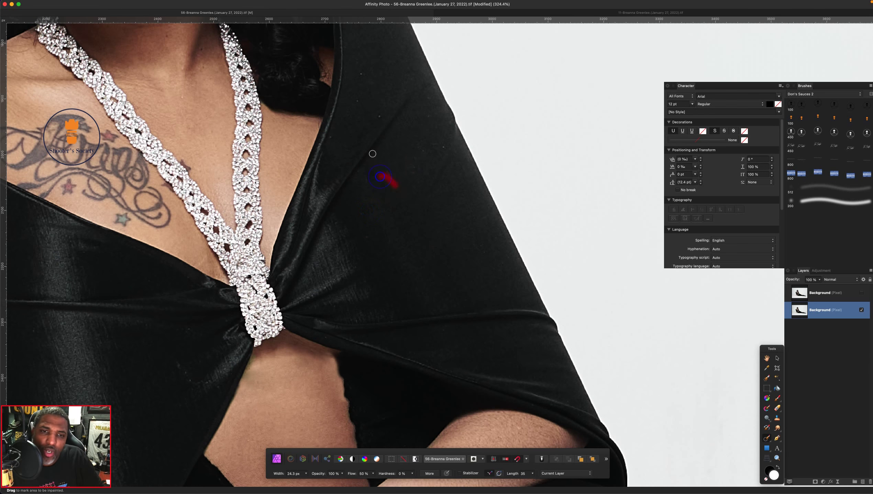
click(379, 118)
mouse_move(429, 149)
mouse_down()
mouse_move(443, 146)
mouse_move(423, 117)
mouse_move(428, 107)
mouse_up()
- Inpaint the specks on the black bodice below the chest tattoo
scroll(253, 276, down, 4)
scroll(332, 288, left, 6)
click(339, 225)
scroll(203, 267, left, 2)
click(224, 228)
scroll(201, 240, left, 2)
click(193, 227)
- Inpaint the skin blemishes on both cheeks, adjusting the brush width between strokes
scroll(351, 282, up, 4)
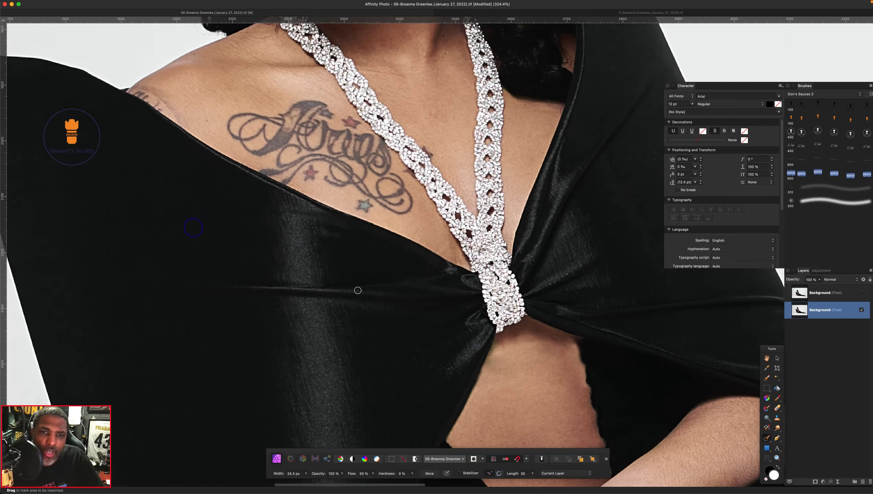
scroll(370, 289, up, 5)
scroll(361, 289, right, 2)
scroll(374, 172, up, 2)
scroll(376, 208, up, 8)
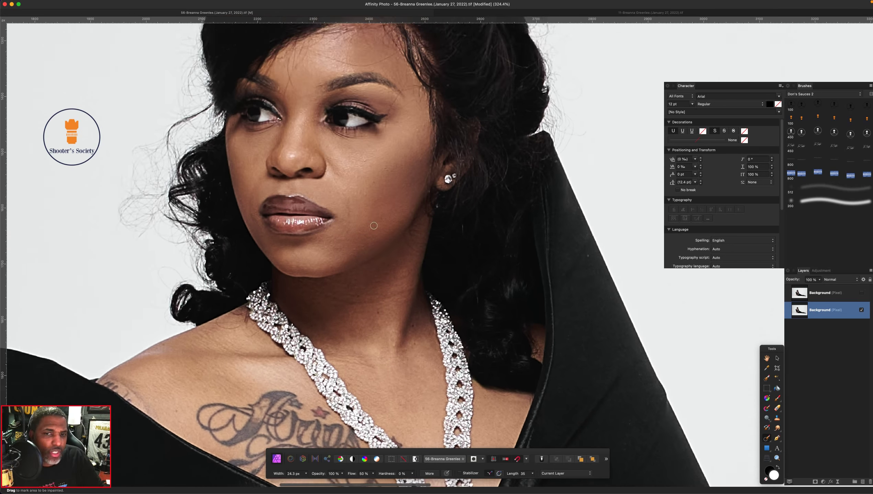
scroll(374, 226, up, 2)
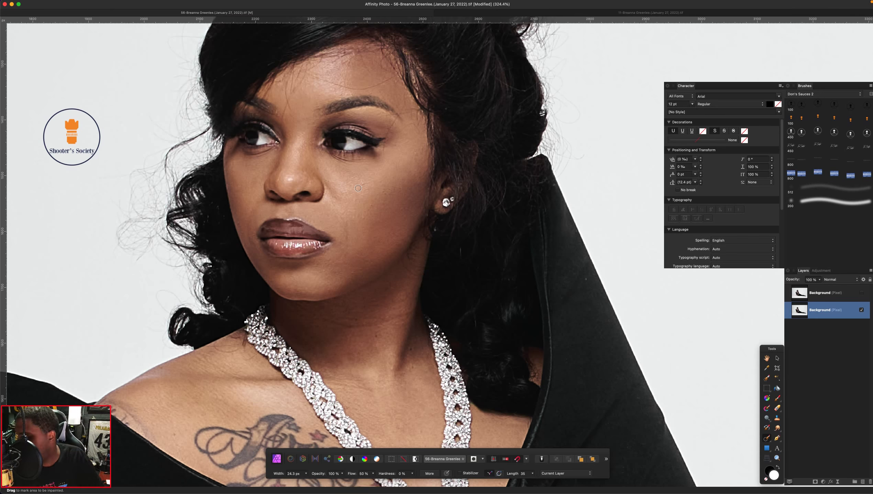
scroll(298, 222, up, 1)
key(bracketright)
drag(337, 225, 349, 273)
key(bracketleft)
drag(255, 226, 256, 247)
key(bracketleft)
key(bracketright)
- Inpaint the blemishes beside the outer eye corner and the fine hairs at the temple
mouse_move(388, 164)
mouse_down()
mouse_move(398, 135)
mouse_move(389, 170)
mouse_up()
key(bracketleft)
mouse_move(387, 138)
mouse_down()
mouse_move(400, 150)
mouse_move(417, 141)
mouse_move(400, 135)
mouse_move(409, 110)
mouse_move(408, 129)
mouse_move(420, 148)
mouse_up()
key(bracketright)
key(bracketright)
key(bracketleft)
key(bracketright)
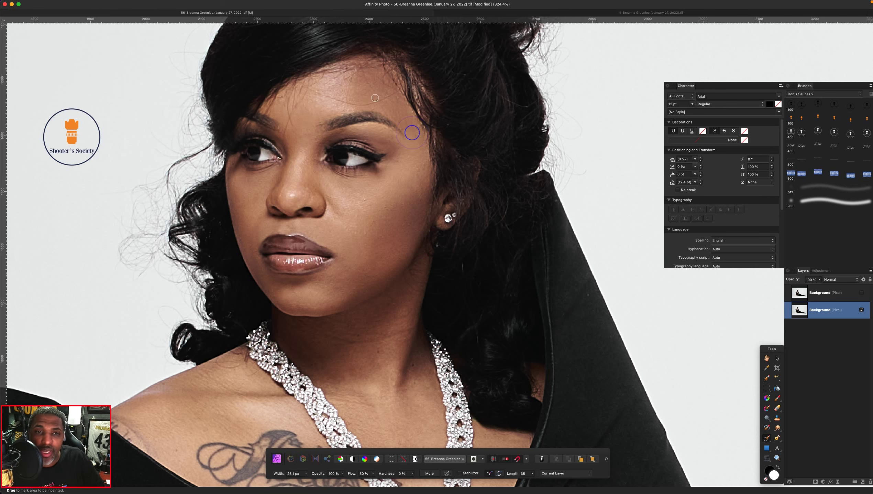
- Inpaint the blemishes and stray hairs across the forehead above both eyebrows
scroll(363, 117, up, 3)
mouse_move(288, 80)
mouse_down()
mouse_move(357, 95)
mouse_move(407, 79)
mouse_move(364, 97)
mouse_move(346, 93)
mouse_up()
drag(332, 62, 337, 98)
mouse_move(359, 56)
mouse_down()
mouse_move(389, 70)
mouse_move(385, 102)
mouse_up()
mouse_move(306, 66)
mouse_down()
mouse_move(338, 62)
mouse_move(328, 79)
mouse_move(293, 96)
mouse_move(278, 141)
mouse_move(289, 103)
mouse_up()
scroll(316, 67, left, 2)
scroll(316, 68, left, 2)
- Inpaint the fine stray hairs along the upper forehead near the hairline with a smaller brush
key(bracketleft)
key(bracketleft)
key(bracketleft)
key(bracketleft)
key(bracketleft)
key(bracketleft)
key(bracketleft)
mouse_move(294, 84)
mouse_down()
mouse_move(301, 75)
mouse_move(283, 82)
mouse_move(349, 78)
mouse_up()
- Inpaint the stray hairs running from between the eyebrows up the forehead with a larger brush
key(bracketright)
key(bracketright)
key(bracketright)
key(bracketright)
key(bracketright)
key(bracketright)
mouse_move(276, 148)
mouse_down()
mouse_move(250, 102)
mouse_move(300, 93)
mouse_up()
- Inpaint the small flaw between the eye and eyebrow on the far side of the face with a smaller brush
key(bracketleft)
key(bracketleft)
key(bracketleft)
key(bracketleft)
click(273, 141)
- Inpaint the stray hairs along the swept hairline above the far eyebrow, adjusting the brush size
key(bracketright)
key(bracketright)
key(bracketright)
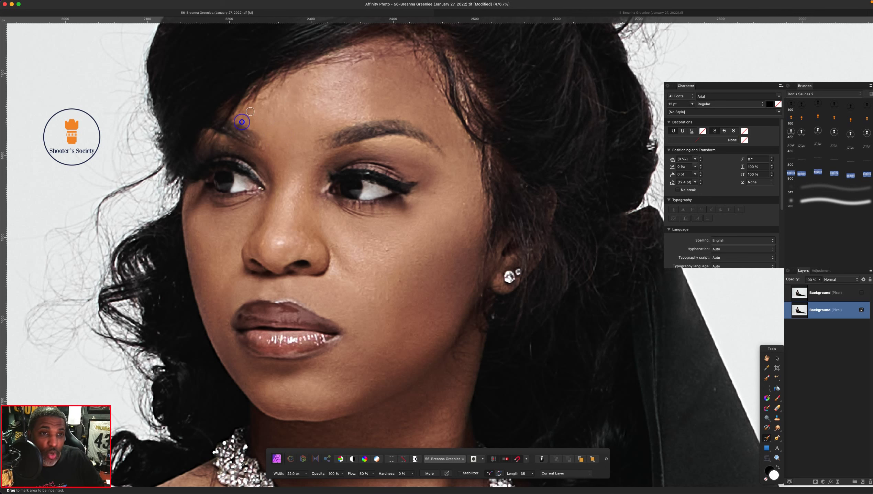
drag(265, 97, 294, 81)
key(bracketleft)
key(bracketleft)
key(bracketleft)
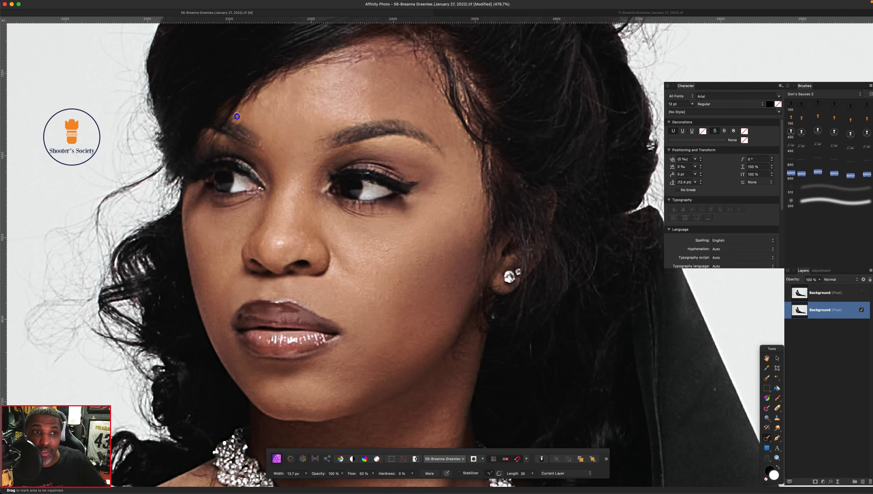
- Examine the face, hair edges, dress and full figure for any remaining flaws
scroll(257, 158, down, 5)
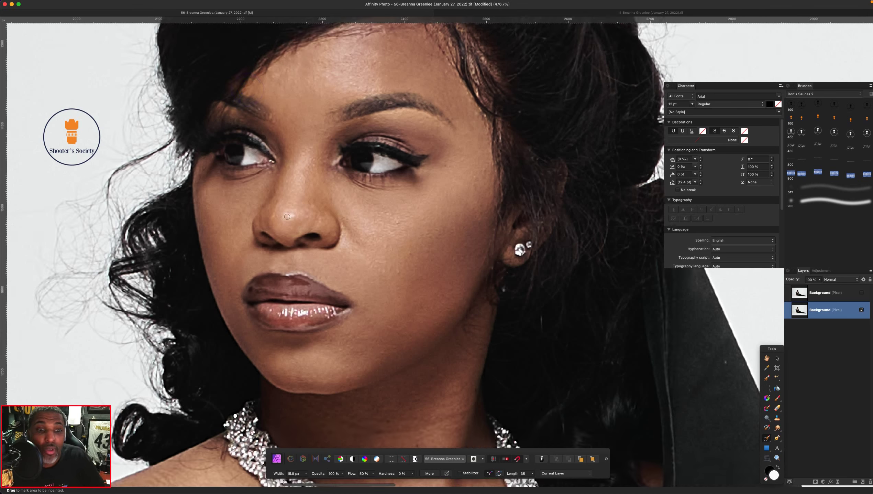
scroll(255, 263, up, 10)
scroll(254, 263, up, 5)
scroll(255, 263, right, 8)
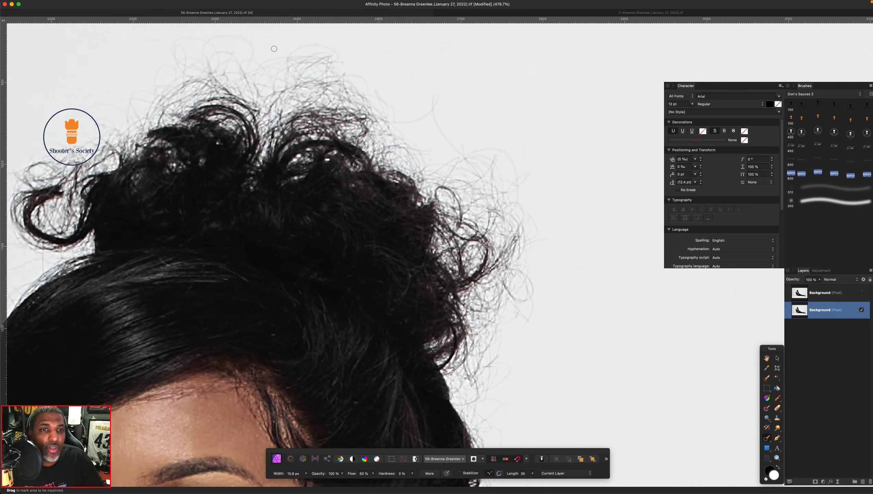
scroll(330, 115, down, 4)
scroll(330, 114, left, 7)
scroll(274, 49, down, 5)
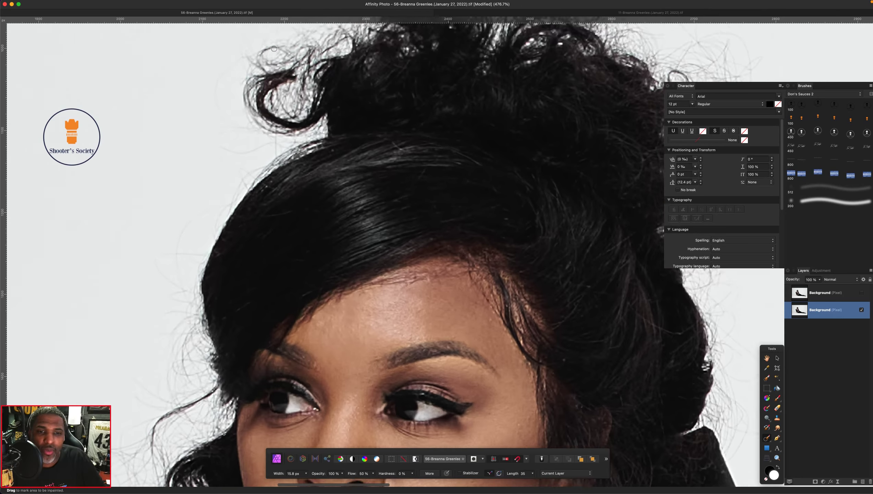
scroll(274, 49, down, 4)
scroll(274, 48, right, 5)
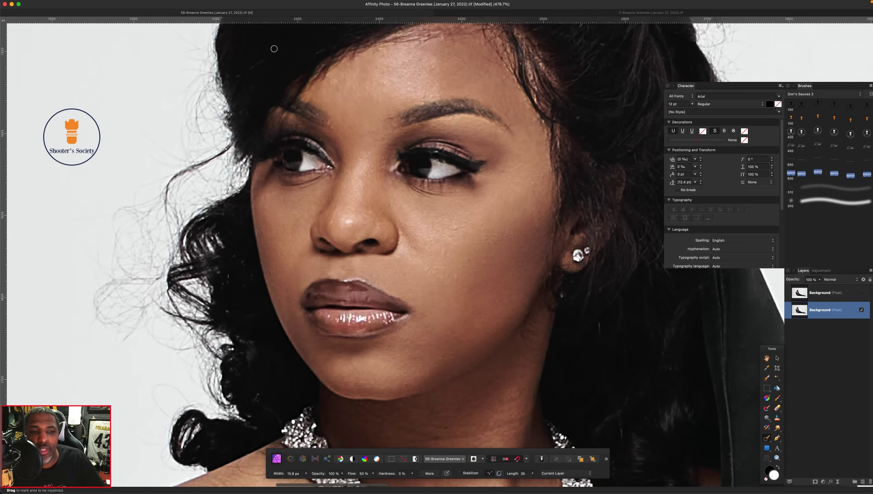
scroll(274, 49, down, 10)
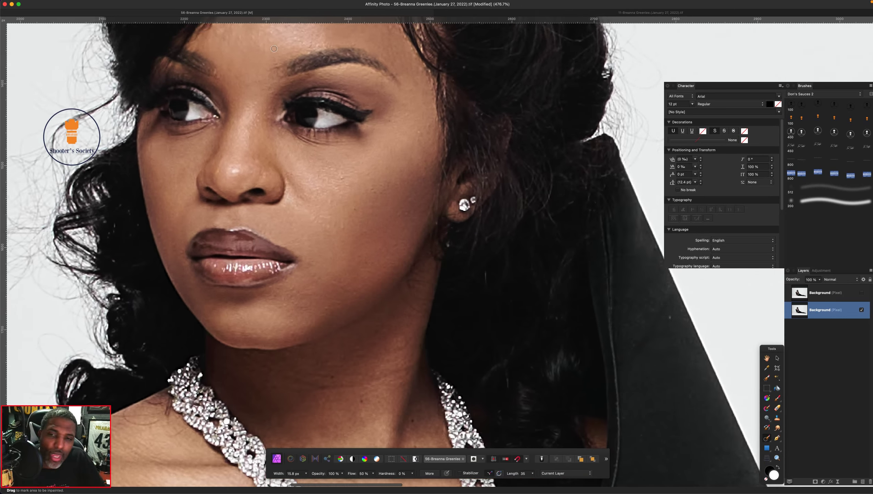
scroll(274, 49, down, 4)
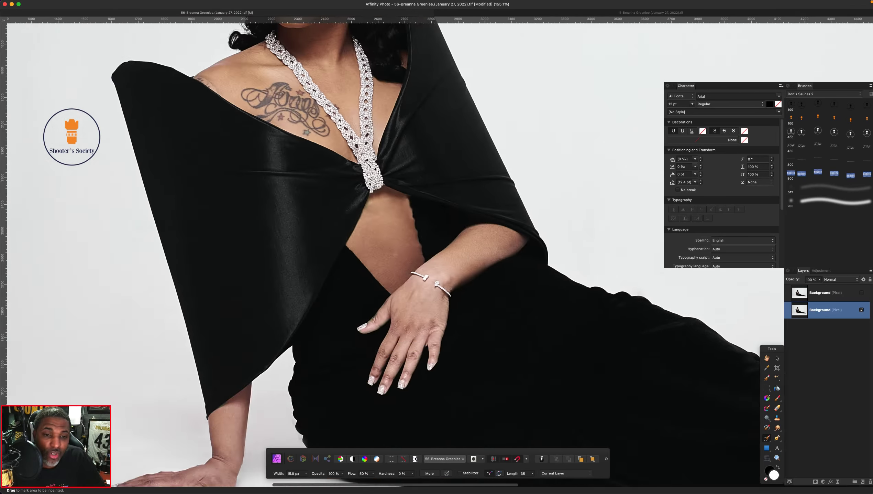
scroll(274, 49, down, 5)
scroll(271, 51, right, 5)
scroll(271, 50, up, 10)
scroll(271, 52, left, 2)
scroll(271, 52, down, 1)
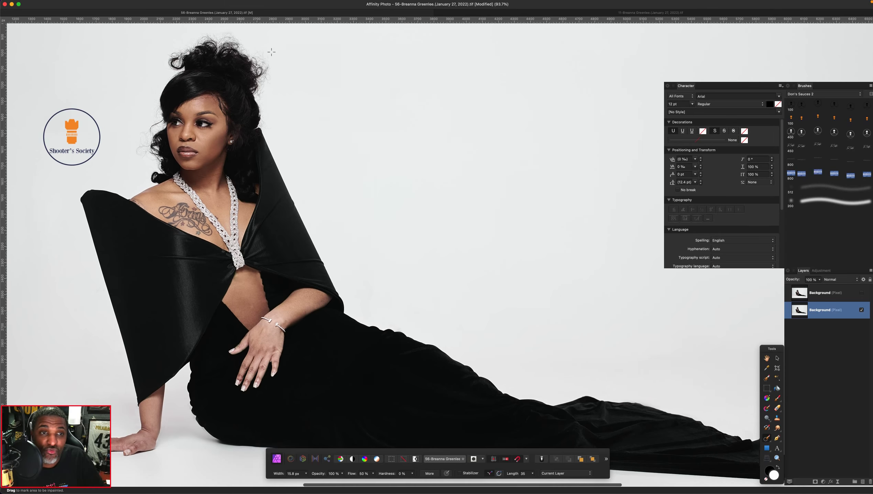
scroll(271, 52, down, 1)
scroll(271, 52, right, 1)
- Apply Frequency Separation to the retouched layer using the Gaussian method with a 2 px radius
mouse_move(228, 11)
click(199, 3)
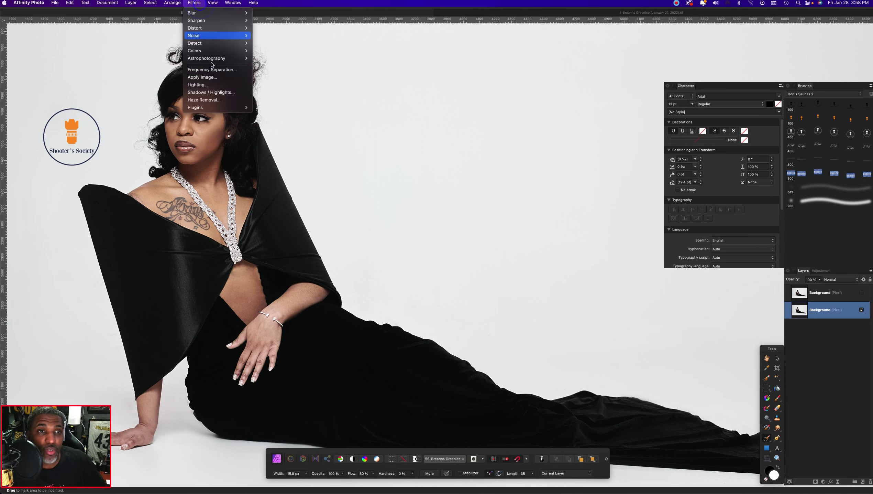
click(211, 69)
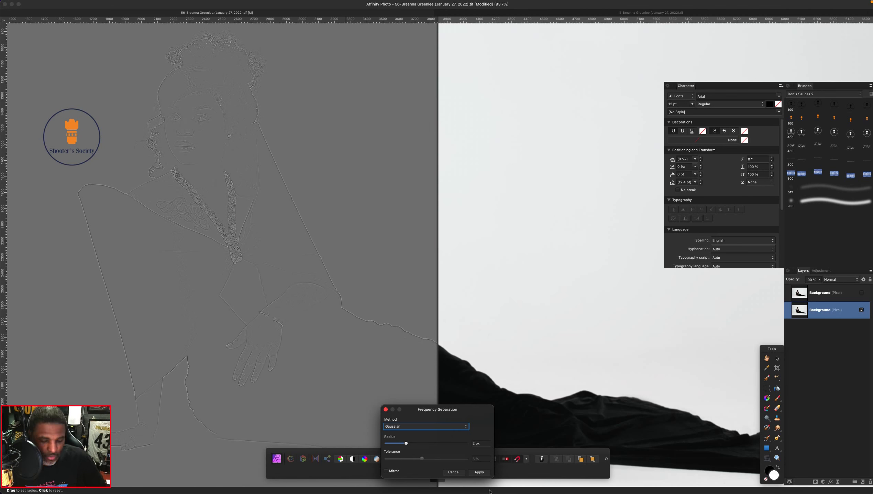
key(Return)
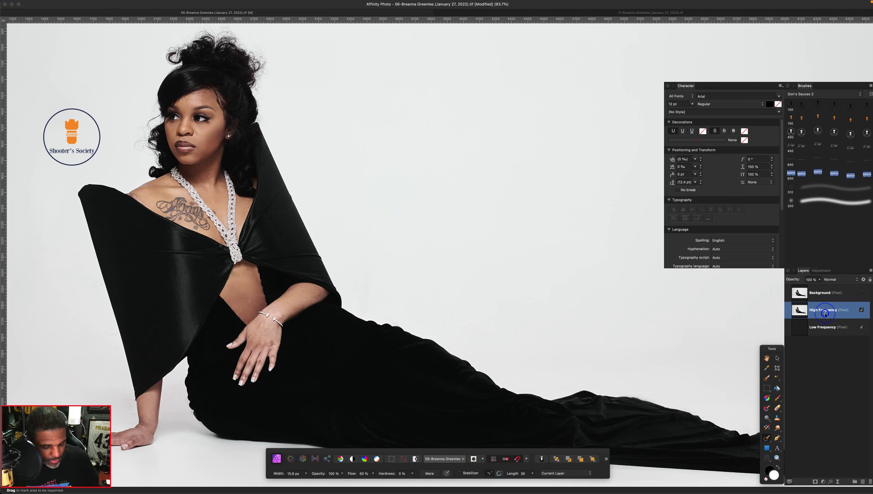
- Duplicate the High Frequency layer and set the copy to Linear Light blend mode at 54% opacity
key(super+j)
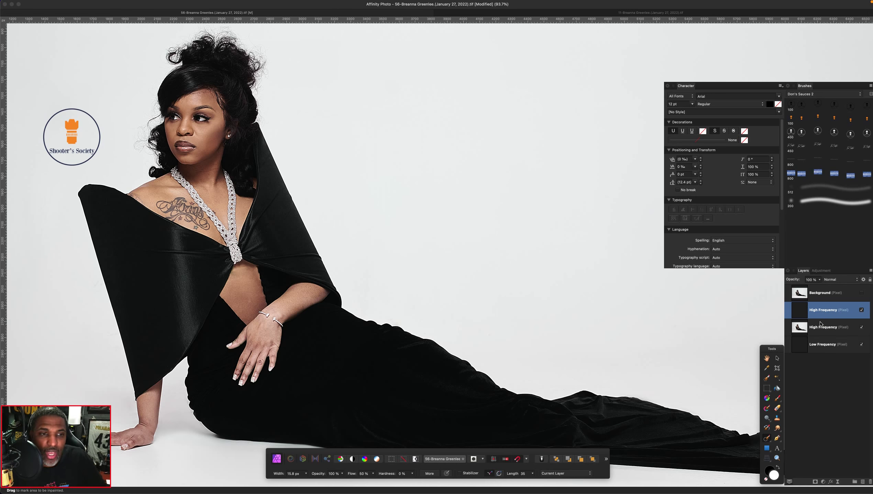
click(820, 280)
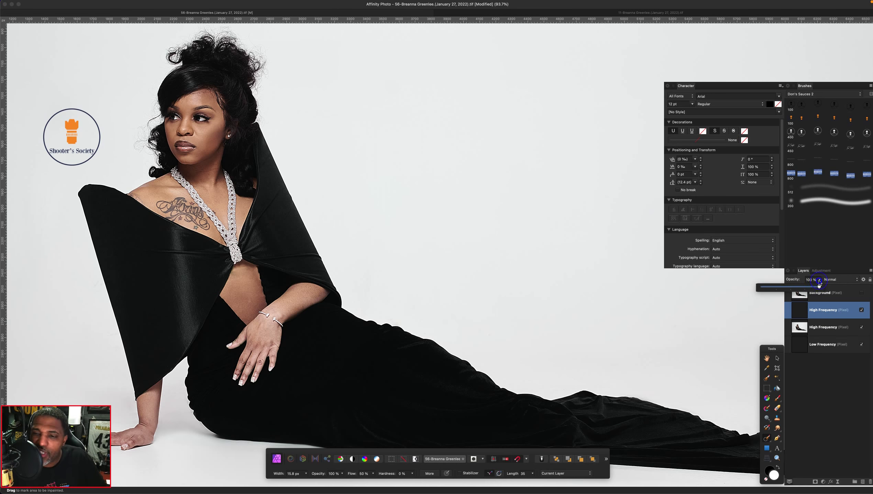
key(alt+shift+j)
click(792, 287)
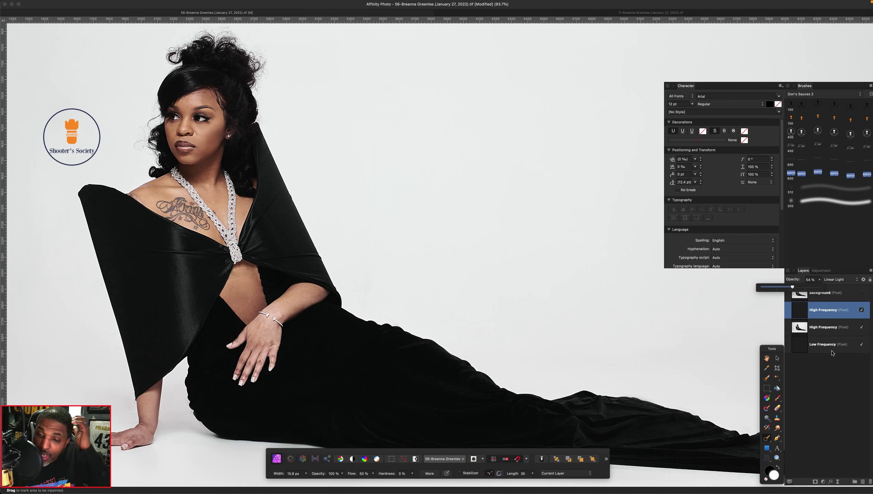
click(808, 281)
key(Return)
- Select the Low Frequency layer and set up the Paint Mixer Brush with a width of about 133 px
click(819, 344)
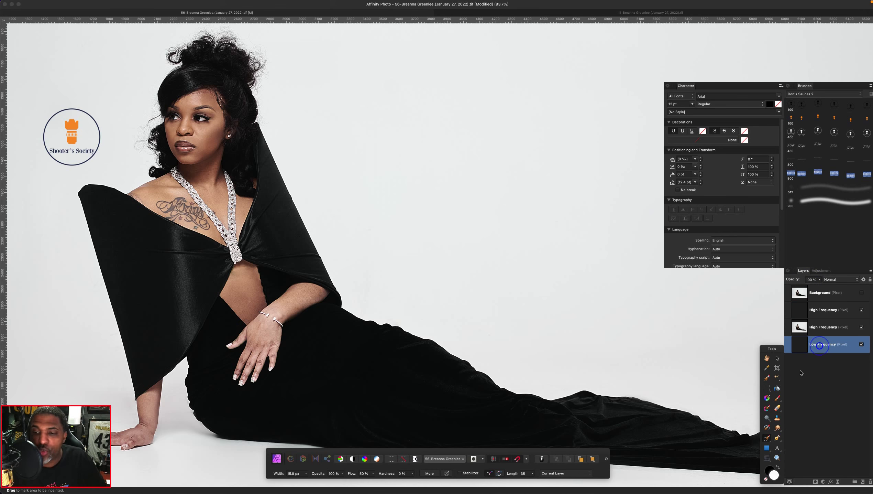
click(766, 407)
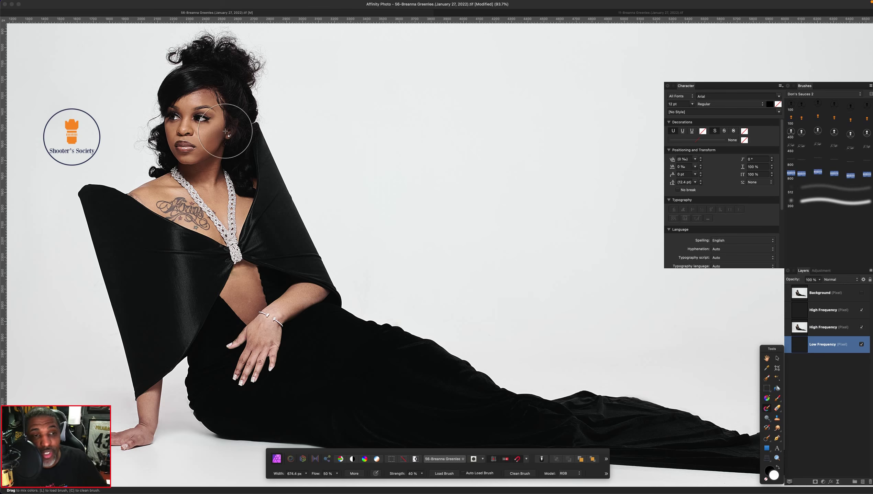
scroll(226, 129, up, 5)
key(bracketleft)
key(bracketleft)
key(bracketleft)
key(bracketleft)
key(bracketleft)
key(bracketleft)
key(bracketleft)
key(bracketleft)
key(bracketleft)
key(bracketleft)
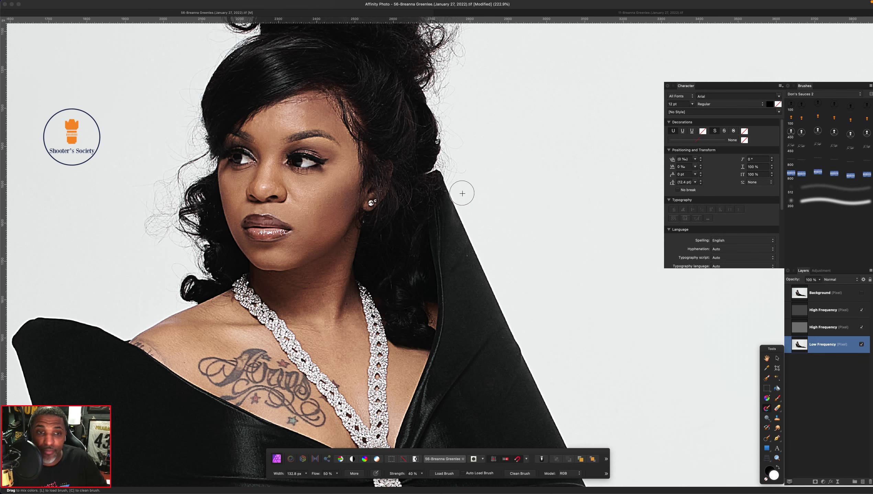
- Blend the skin tones across the forehead on the Low Frequency layer with a smaller mixer brush
scroll(456, 187, left, 3)
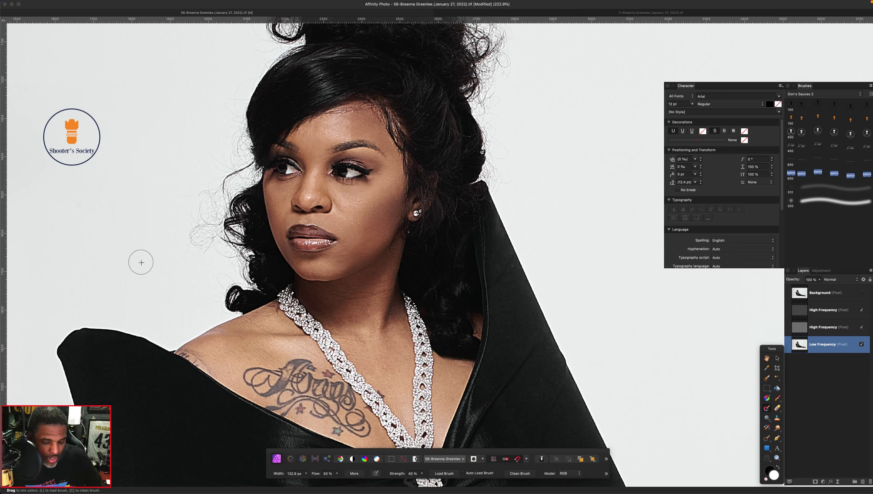
key(bracketleft)
key(bracketleft)
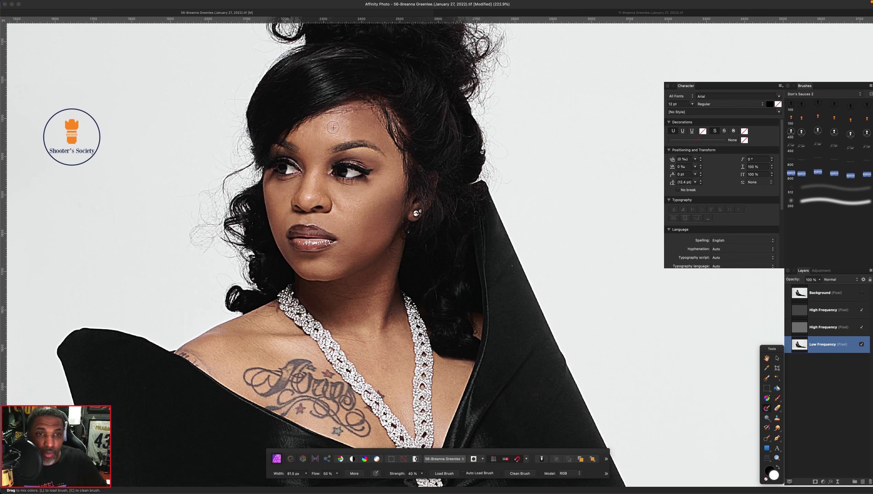
key(bracketleft)
key(bracketleft)
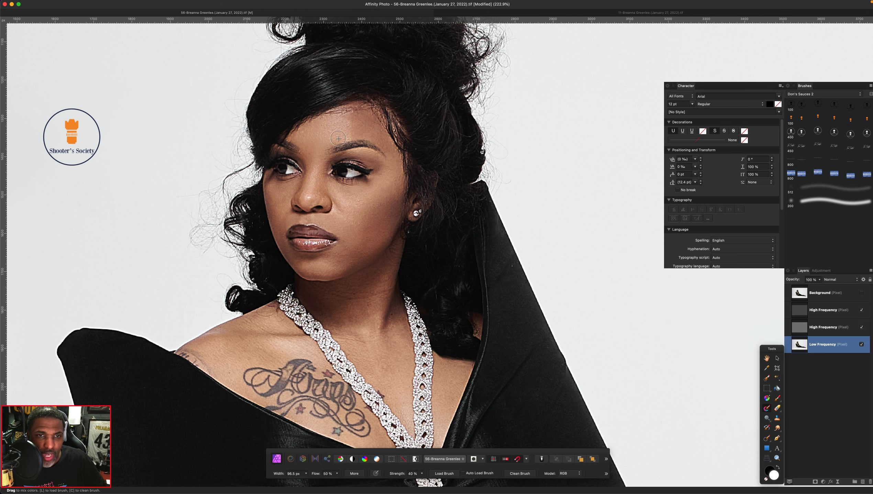
- Smooth the skin tones of the near cheek with the mixer brush enlarged to about 178 px
key(bracketright)
key(bracketright)
key(bracketright)
key(bracketright)
key(bracketright)
key(bracketright)
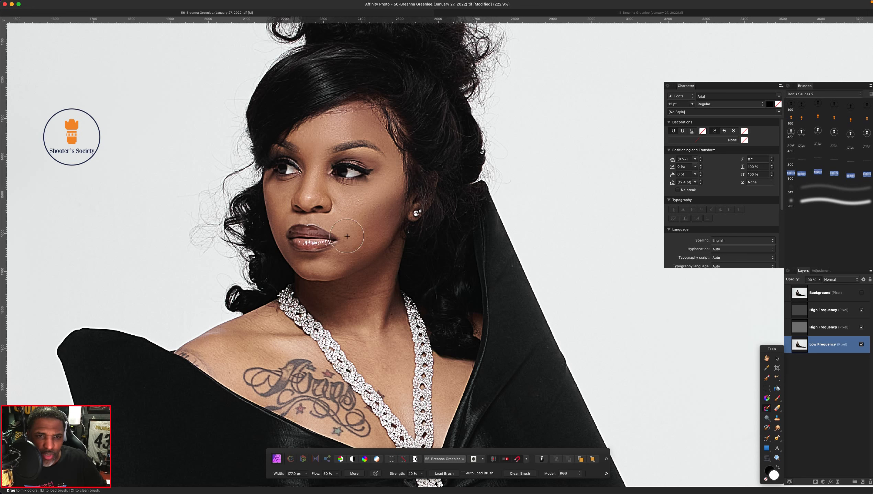
- Blend the tones on the chin and lower cheek around the mouth with a reduced mixer brush
key(bracketleft)
key(bracketleft)
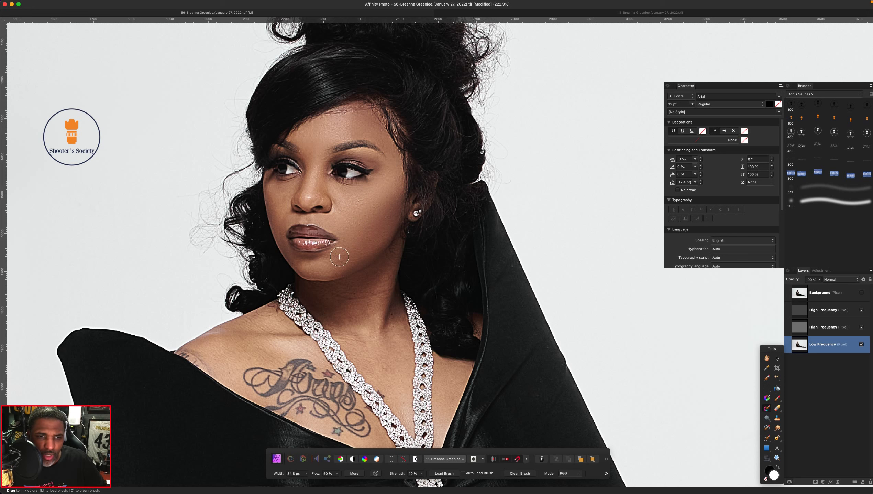
key(bracketleft)
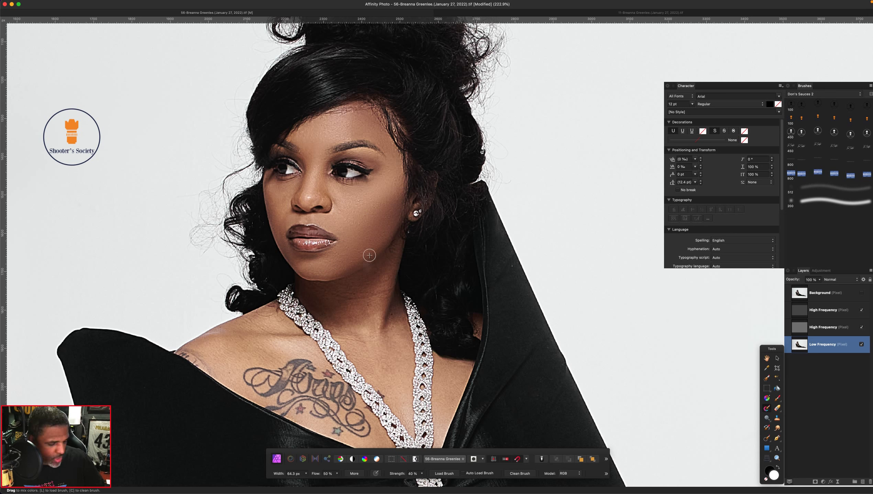
key(bracketleft)
key(bracketright)
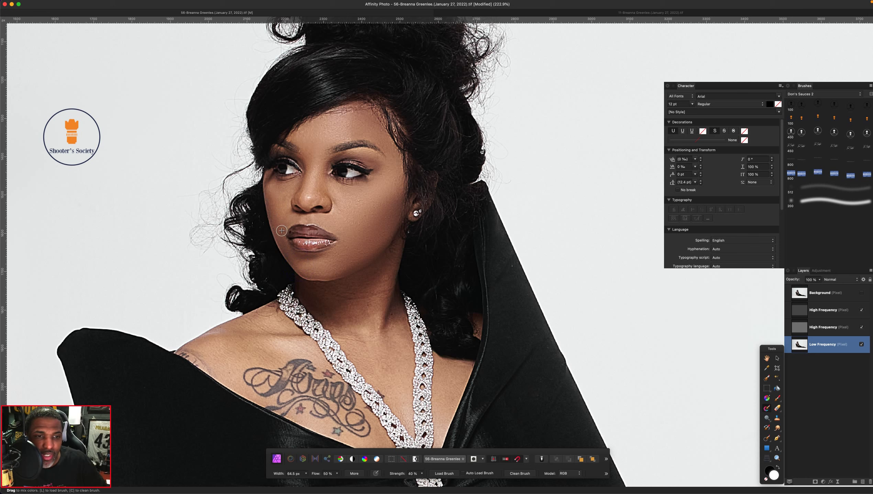
- Blend the tones on the far cheek and around the nose, varying the mixer brush size
key(bracketright)
key(bracketleft)
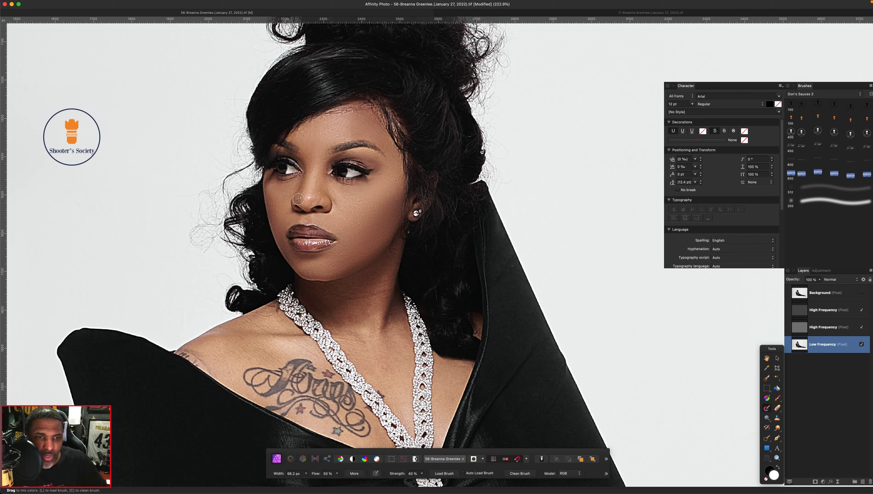
key(bracketright)
key(bracketleft)
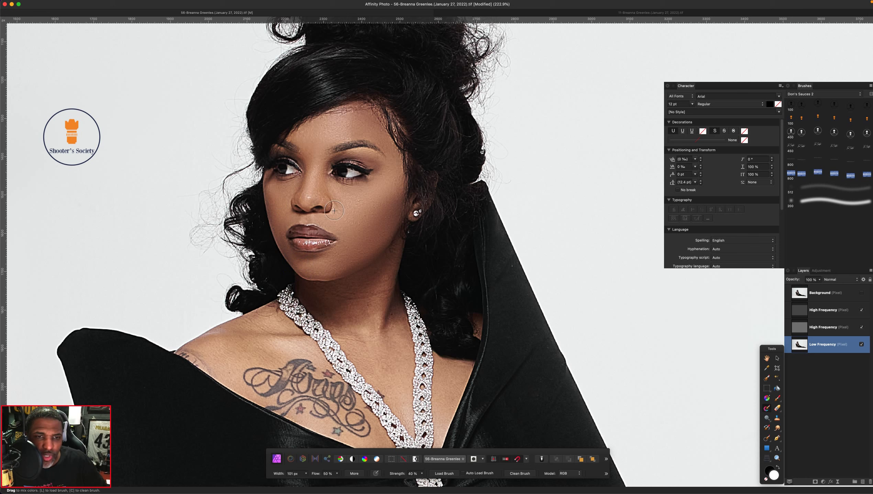
- Smooth the far edge of the chin and the side of the nose with a small mixer brush
key(bracketleft)
key(bracketleft)
key(bracketleft)
key(bracketleft)
key(bracketleft)
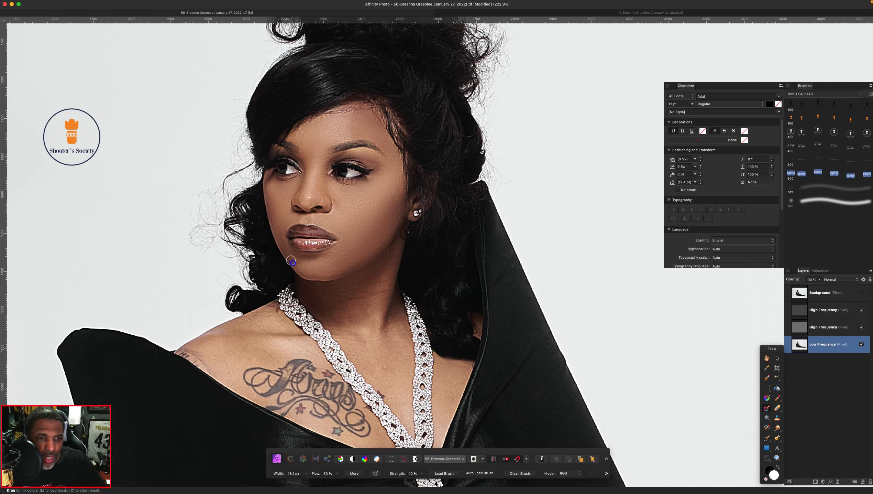
key(bracketleft)
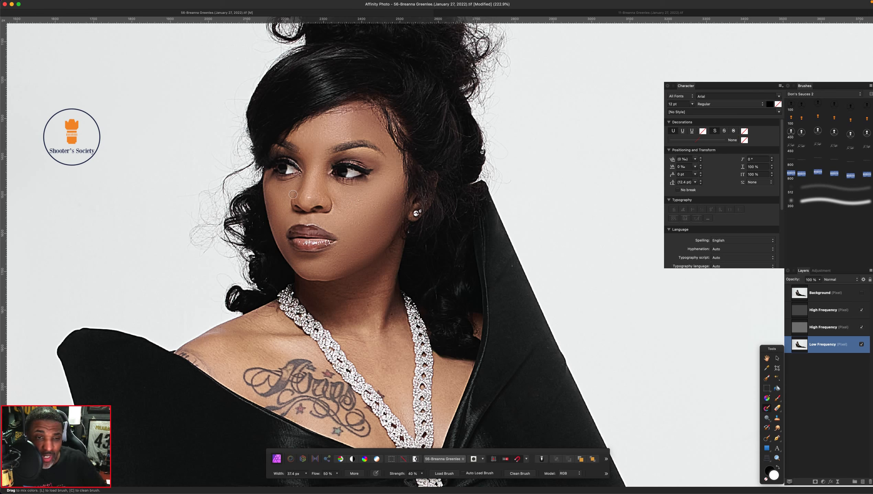
- Blend the shadow tones on the neck beneath the chin and jawline, enlarging the mixer brush to about 102 px
key(bracketright)
key(bracketright)
key(bracketright)
scroll(332, 273, down, 3)
scroll(332, 273, right, 2)
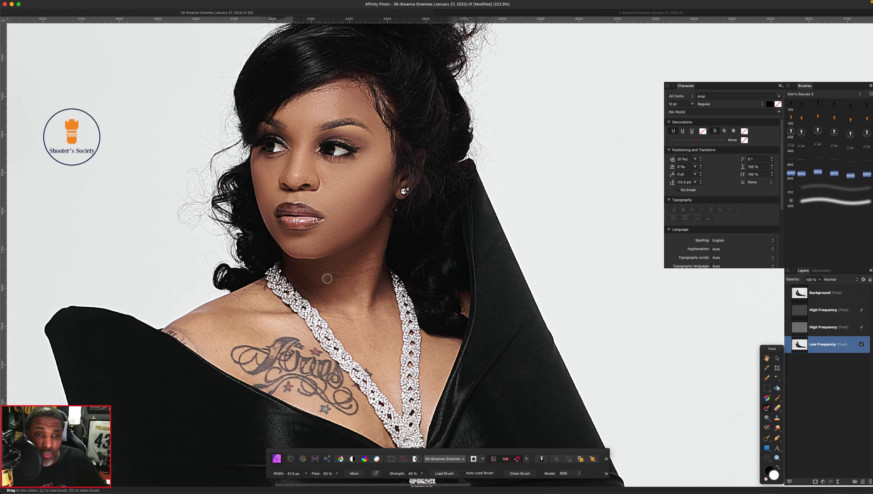
key(bracketright)
key(bracketright)
key(bracketright)
key(bracketright)
key(bracketright)
key(bracketright)
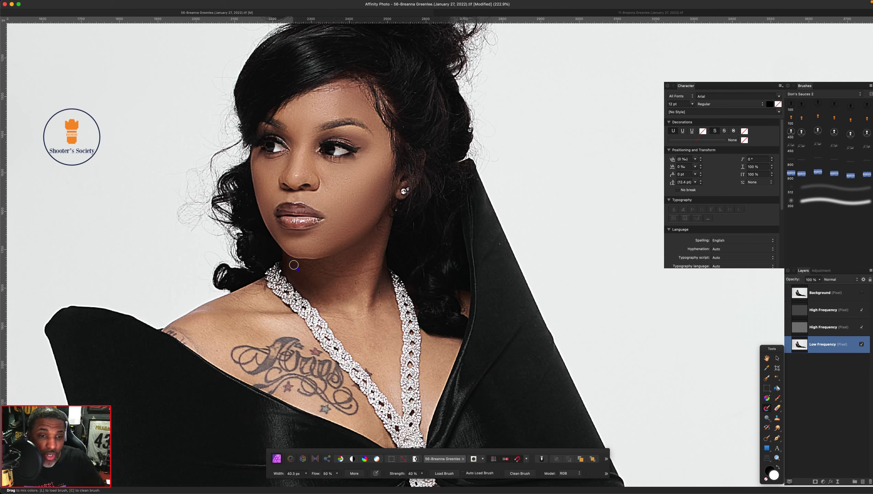
key(bracketright)
key(bracketright)
key(bracketright)
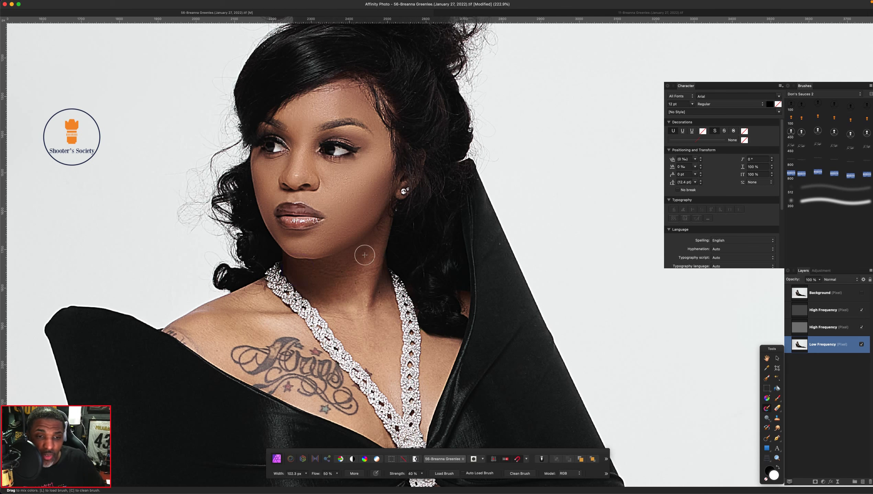
- Blend the skin tones of the lower neck down to the area between the necklace strands
key(bracketleft)
key(bracketleft)
key(bracketleft)
key(bracketright)
key(bracketright)
key(bracketright)
key(bracketright)
key(bracketright)
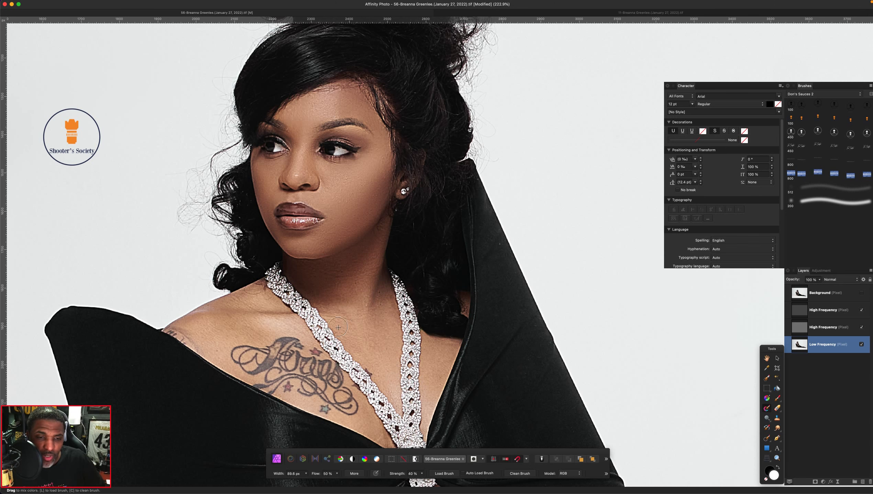
- Blend the skin tones of the bare shoulder and upper chest around the tattoo, varying the mixer brush size
key(bracketright)
key(bracketright)
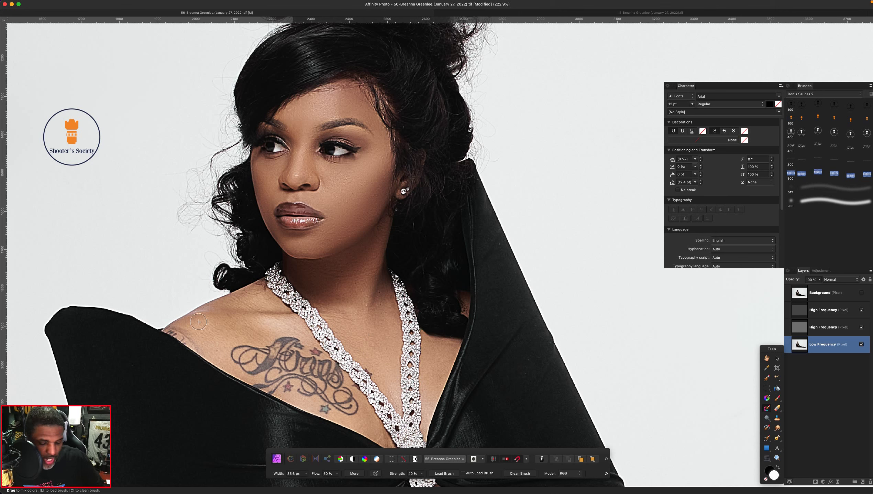
key(bracketleft)
key(bracketleft)
key(bracketleft)
key(bracketleft)
key(bracketleft)
key(bracketright)
key(bracketright)
key(bracketright)
key(bracketright)
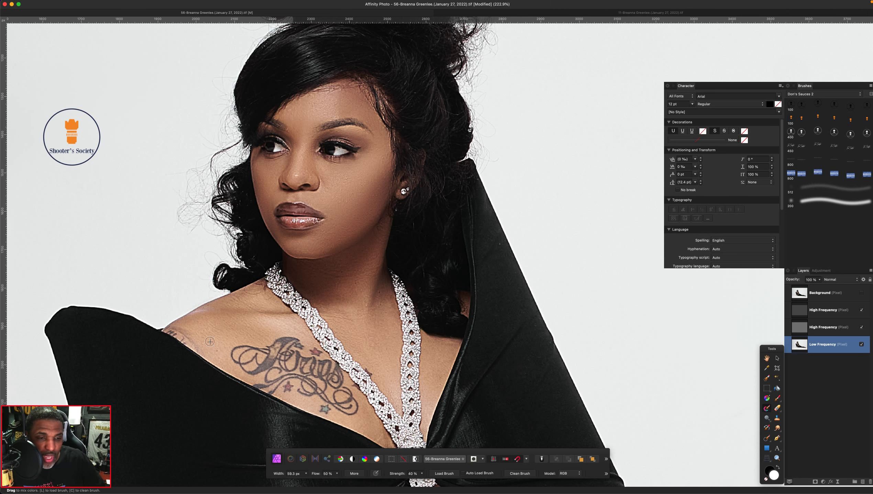
- Smooth the exposed midriff skin along its edge with the black fabric, reducing the mixer brush to about 44 px
scroll(318, 397, down, 2)
scroll(317, 397, right, 2)
scroll(317, 396, down, 10)
scroll(317, 396, right, 4)
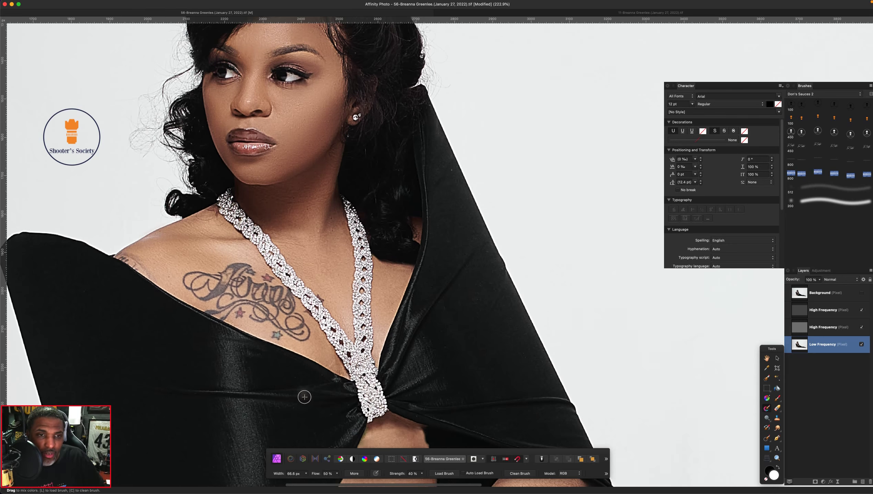
scroll(299, 396, down, 10)
scroll(299, 395, left, 2)
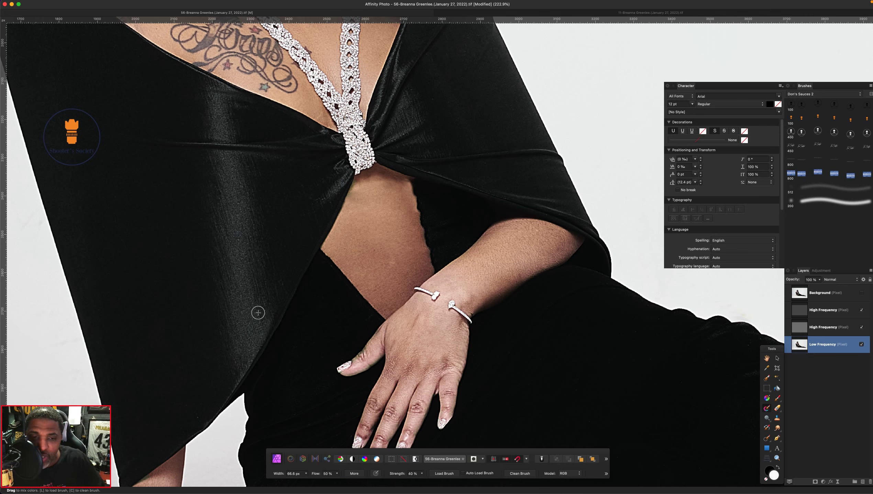
key(bracketright)
key(bracketright)
key(bracketright)
key(bracketright)
key(bracketleft)
key(bracketleft)
key(bracketleft)
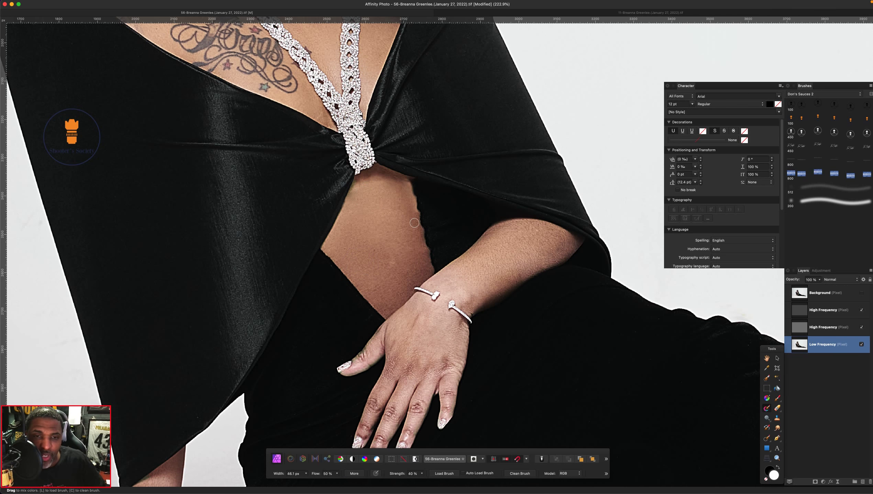
key(bracketleft)
key(bracketleft)
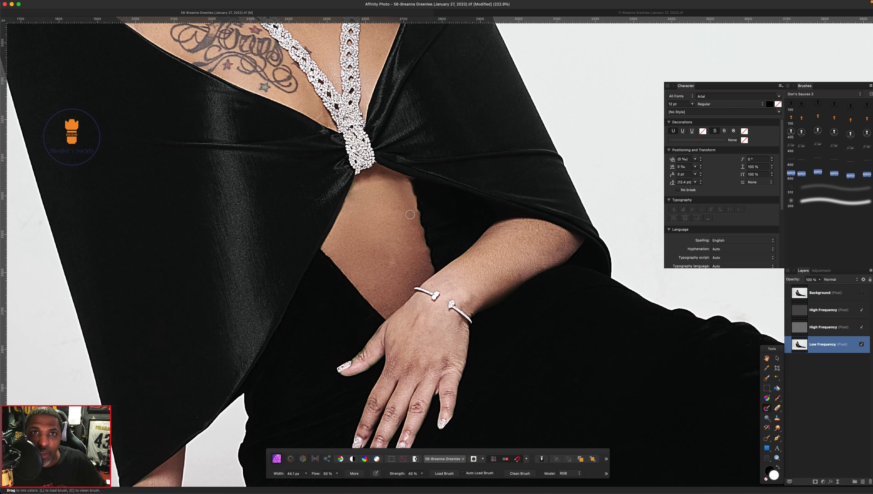
- Blend the central midriff skin below the necklace with the mixer brush enlarged to about 102 px
key(bracketright)
key(bracketright)
key(bracketright)
key(bracketright)
key(bracketright)
key(bracketright)
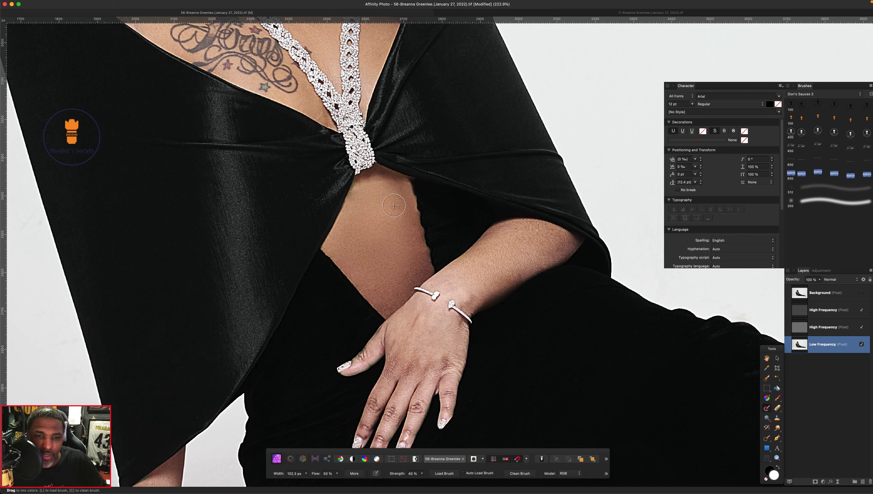
- Even out the midriff skin from the necklace tip along the cape edge to the hand, varying the mixer brush size
key(bracketleft)
key(bracketleft)
key(bracketleft)
key(bracketright)
key(bracketright)
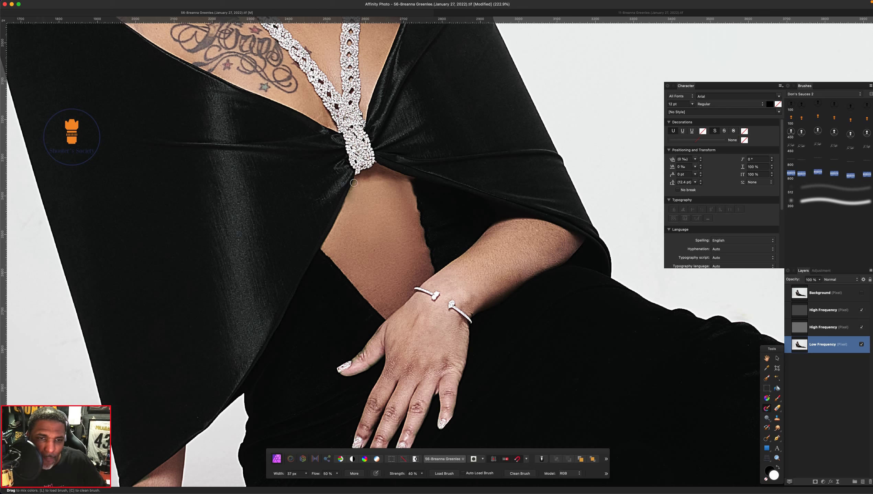
key(bracketleft)
key(bracketright)
key(bracketright)
key(bracketleft)
key(bracketleft)
key(bracketleft)
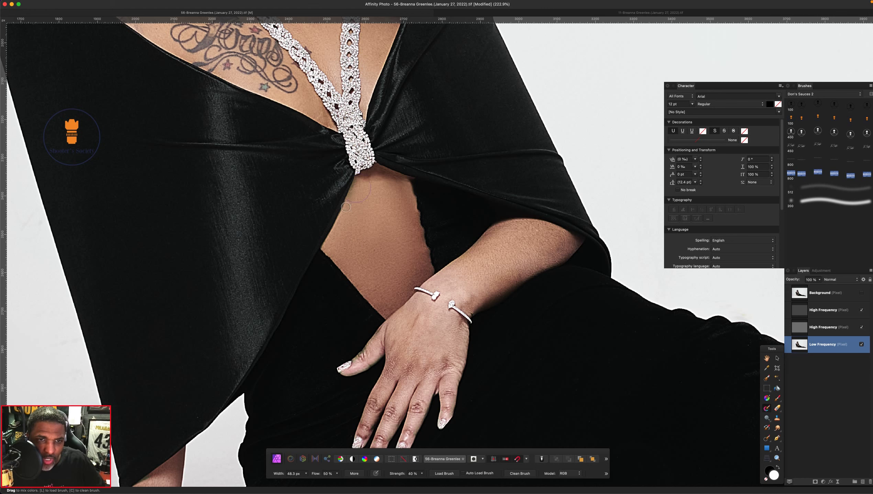
key(bracketright)
key(bracketright)
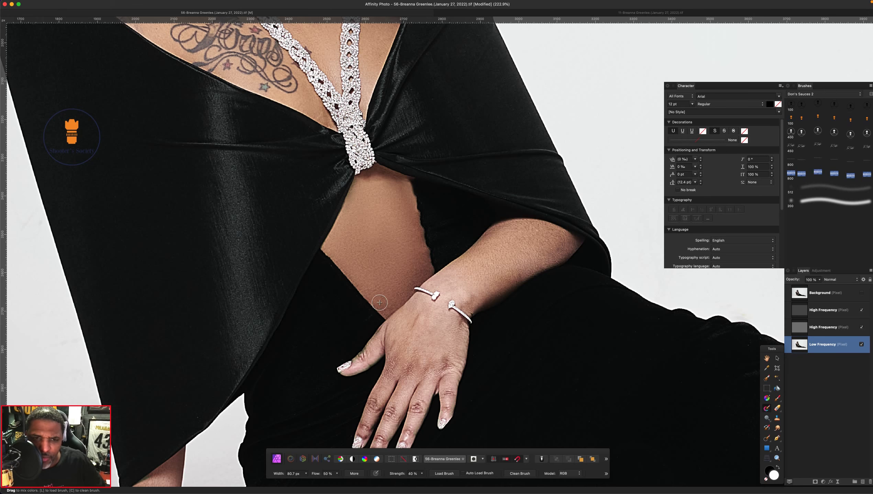
- Blend the skin tones on the back of the hand resting on the thigh, reducing the mixer brush to about 60 px
scroll(364, 277, down, 3)
key(bracketright)
key(bracketright)
key(bracketright)
key(bracketleft)
key(bracketleft)
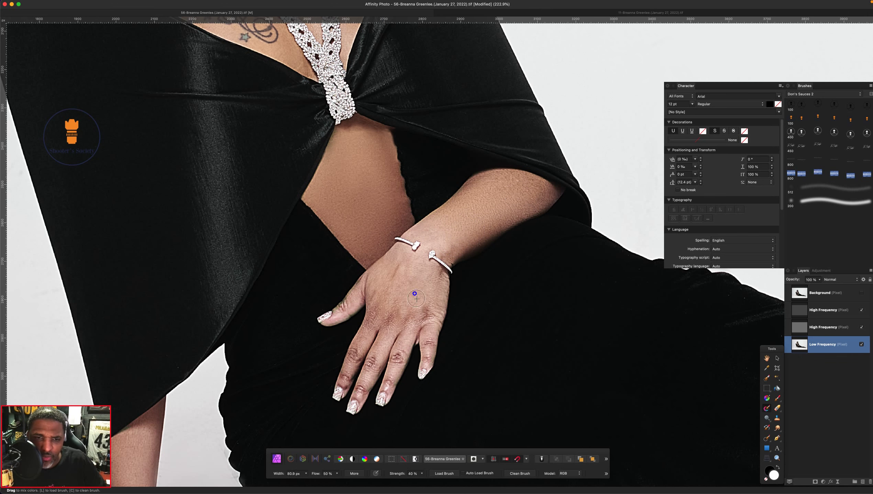
key(bracketleft)
key(bracketleft)
key(bracketleft)
key(bracketleft)
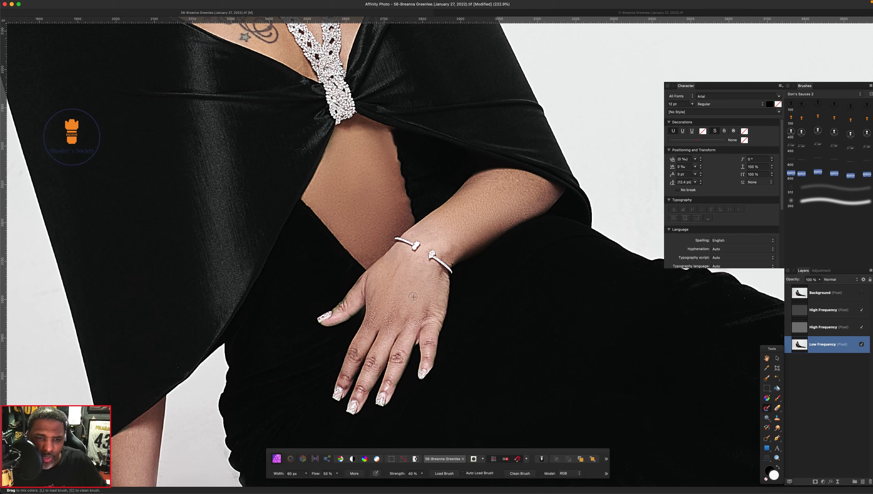
- Smooth the discoloured thumb of the resting hand with a small mixer brush
key(bracketright)
scroll(415, 276, down, 3)
scroll(415, 277, left, 2)
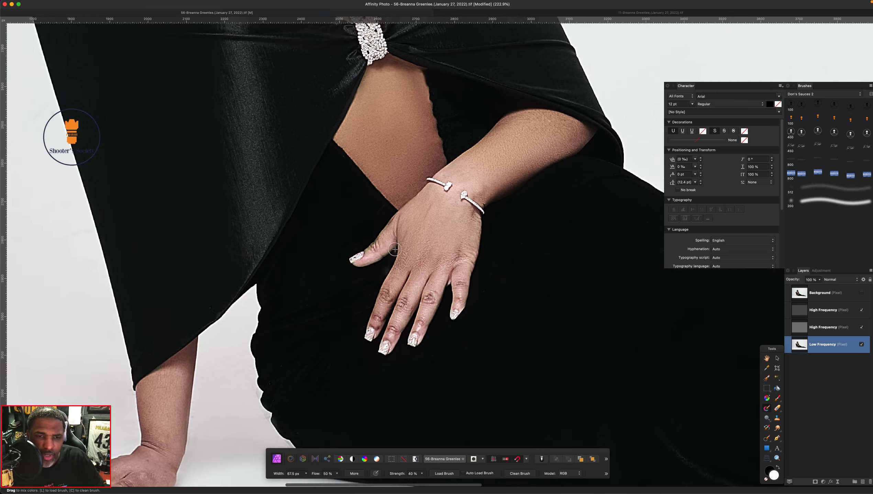
scroll(391, 253, up, 5)
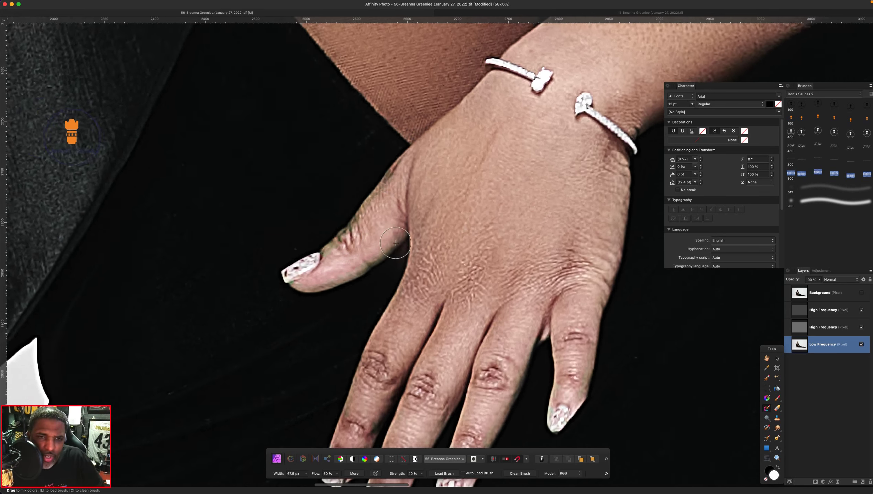
key(bracketleft)
key(bracketleft)
key(bracketleft)
key(bracketleft)
key(bracketleft)
key(bracketleft)
key(bracketleft)
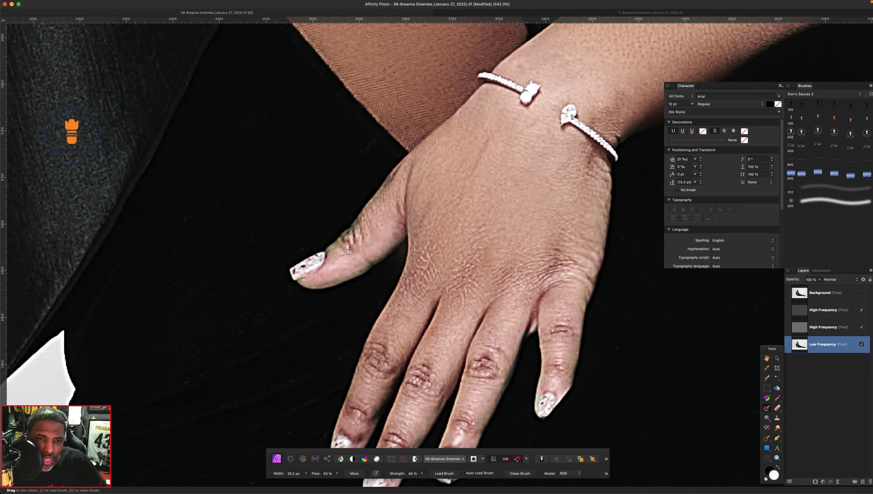
key(bracketright)
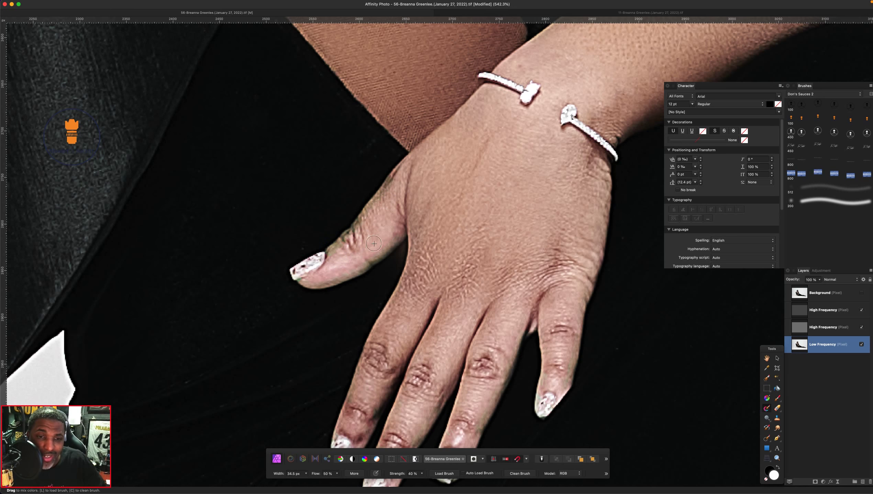
key(bracketright)
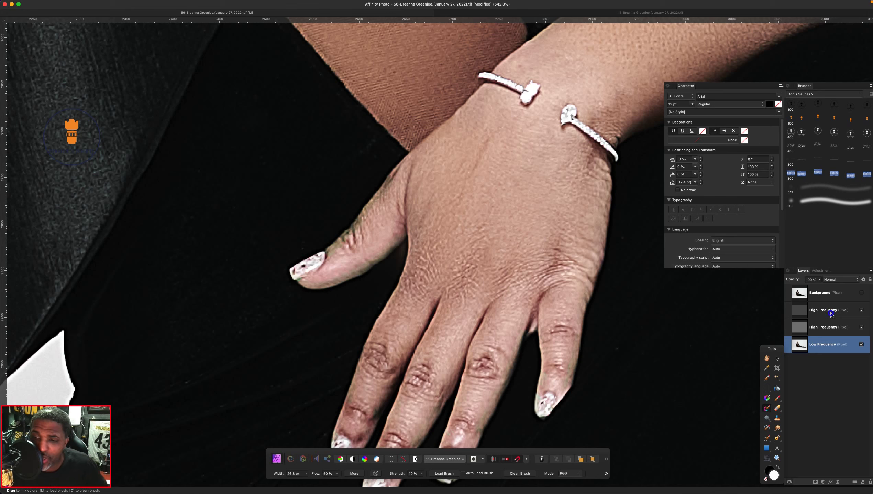
- Try an HSL adjustment with the green saturation shifted to -100%
click(821, 271)
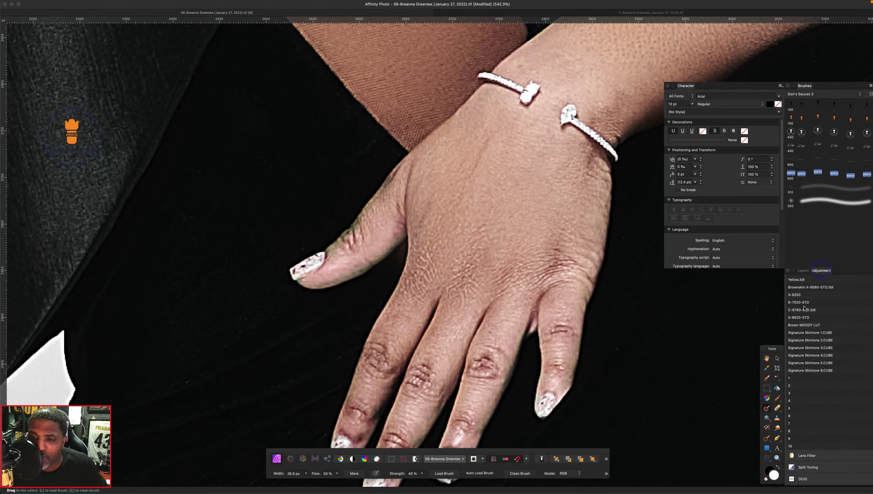
scroll(804, 308, up, 10)
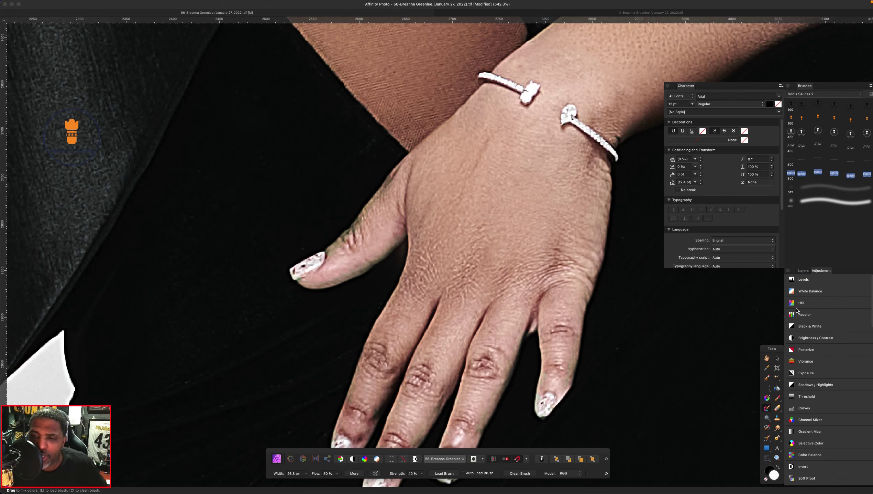
click(802, 303)
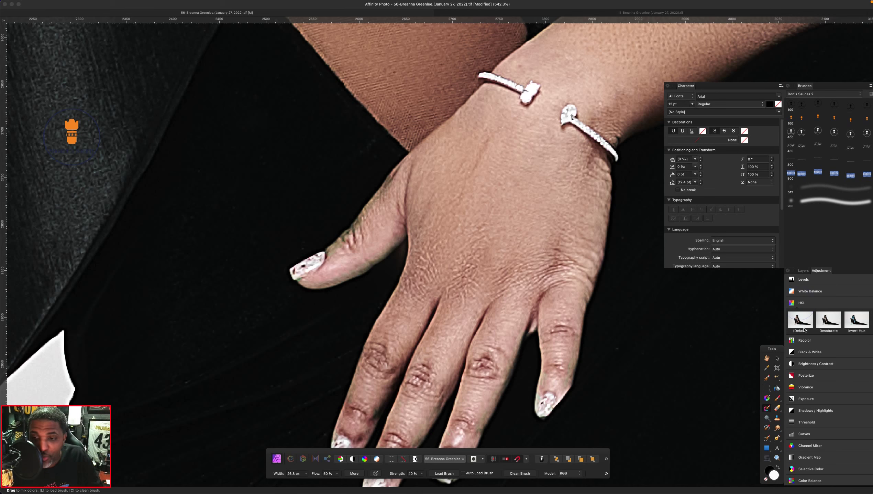
click(798, 320)
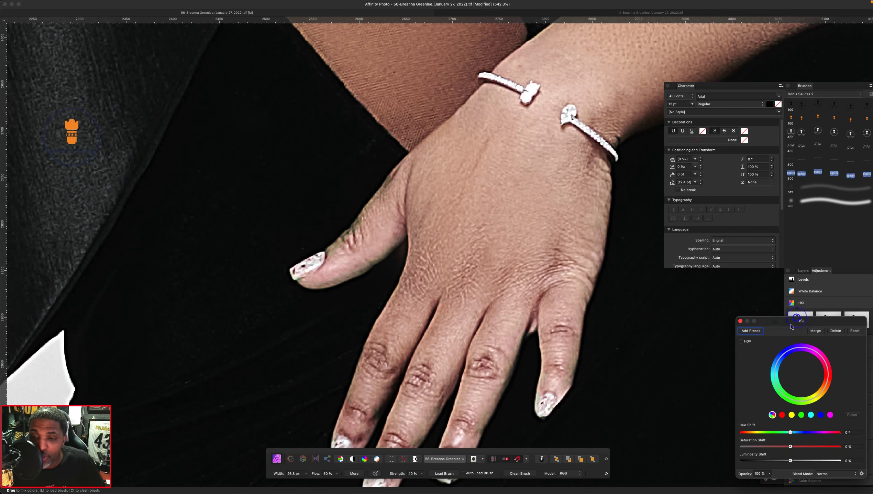
click(802, 416)
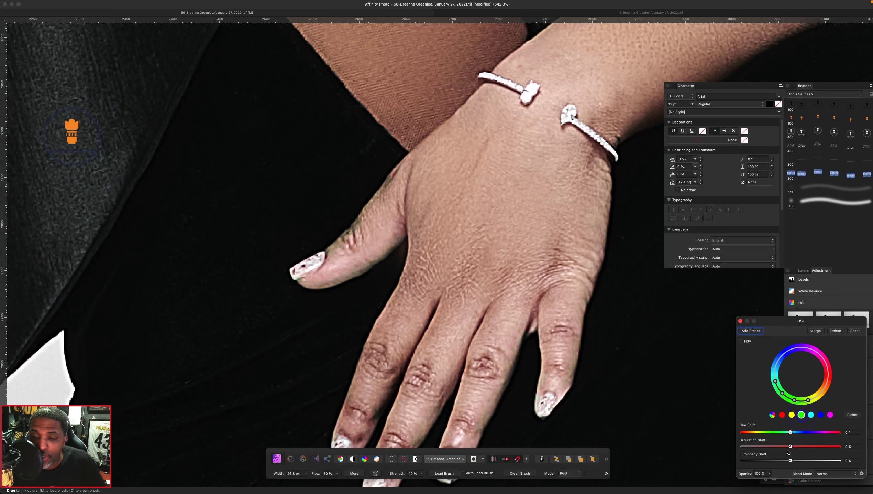
drag(791, 447, 730, 448)
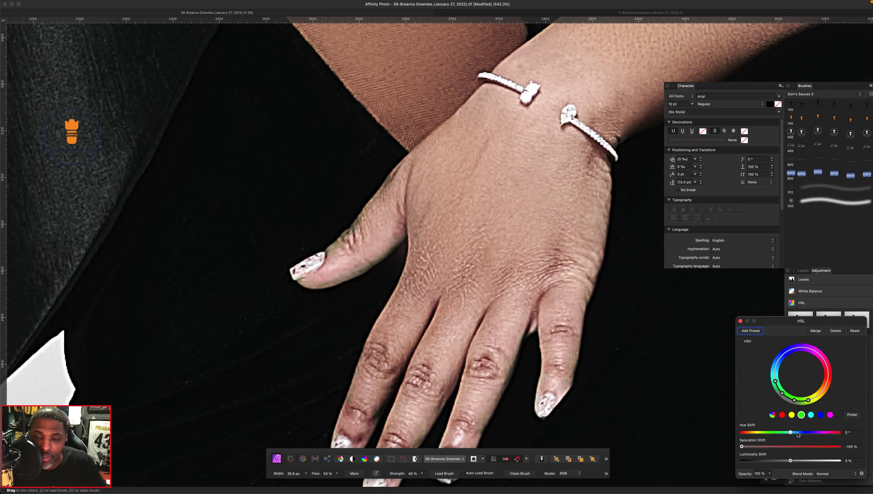
- Try shifting the yellow saturation to -100% in the HSL adjustment, then undo that shift
click(792, 415)
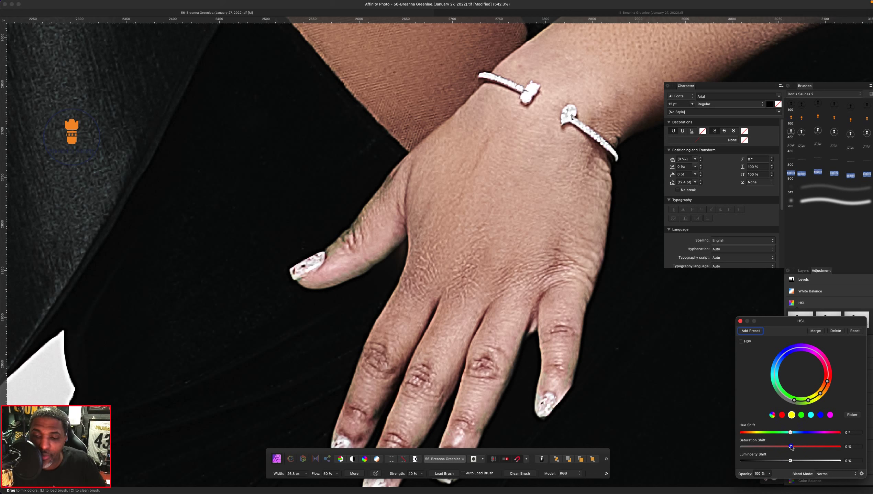
drag(788, 447, 716, 454)
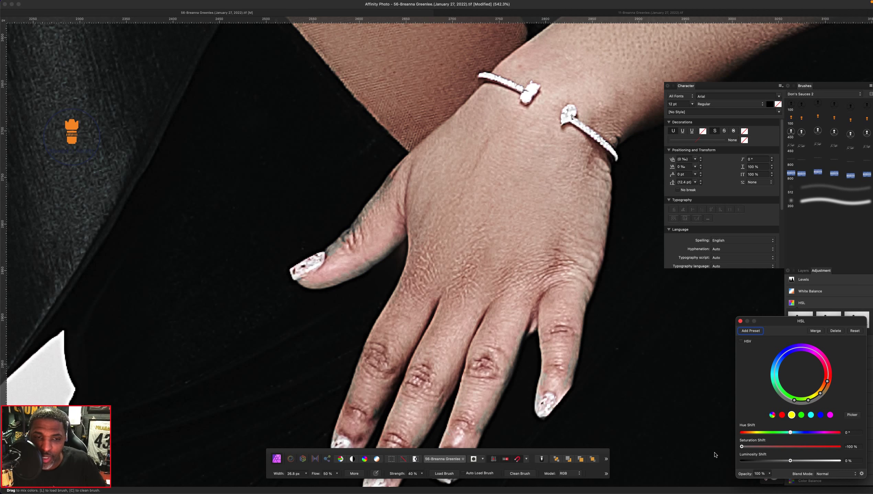
key(super+z)
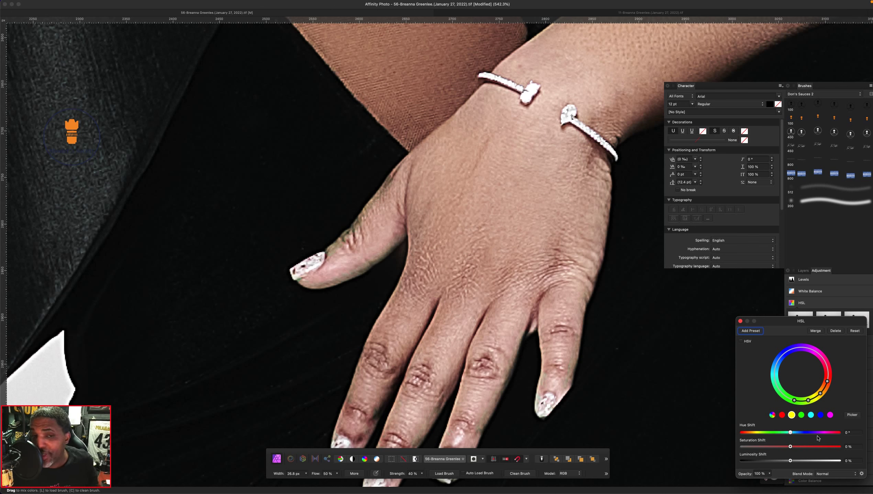
- Close the HSL settings and delete the HSL adjustment layer
click(741, 320)
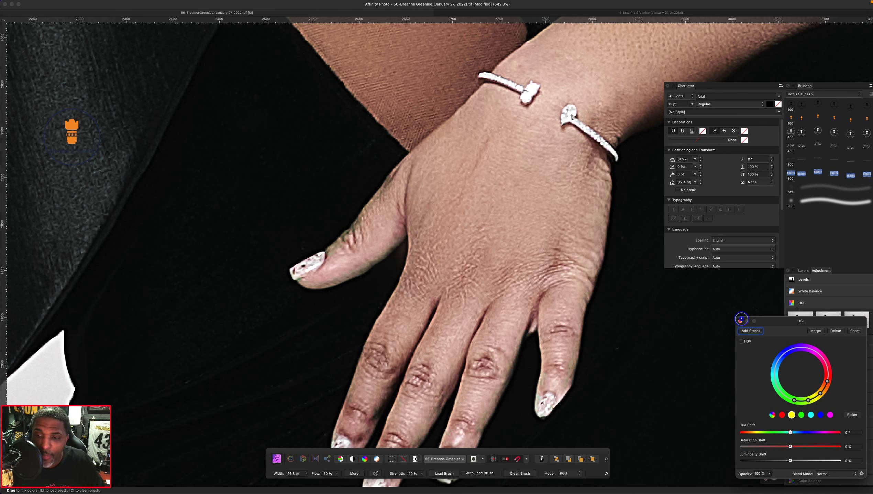
click(808, 304)
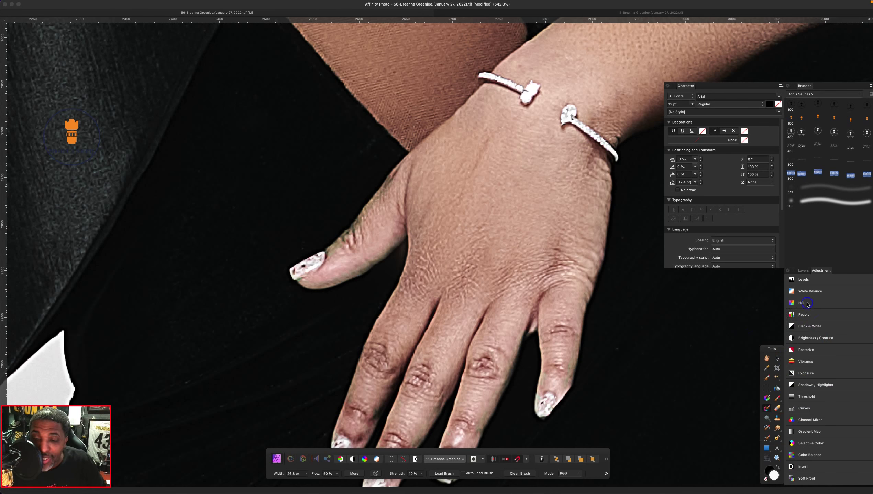
click(803, 270)
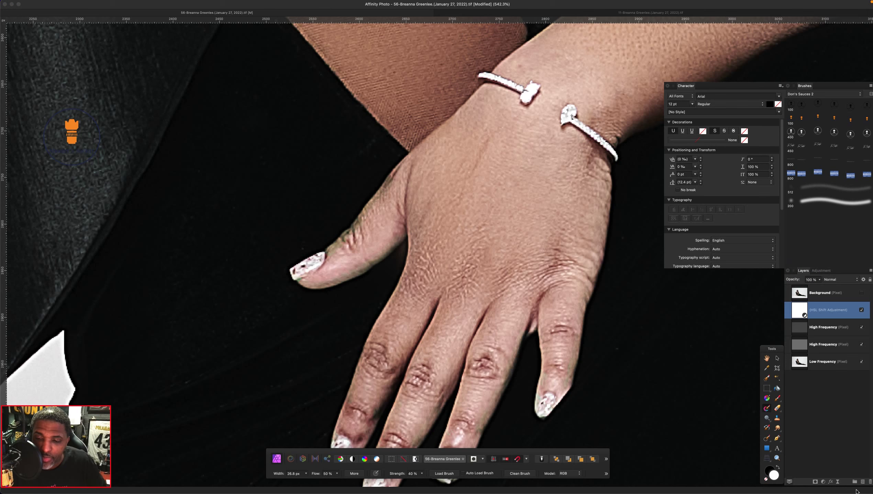
click(870, 482)
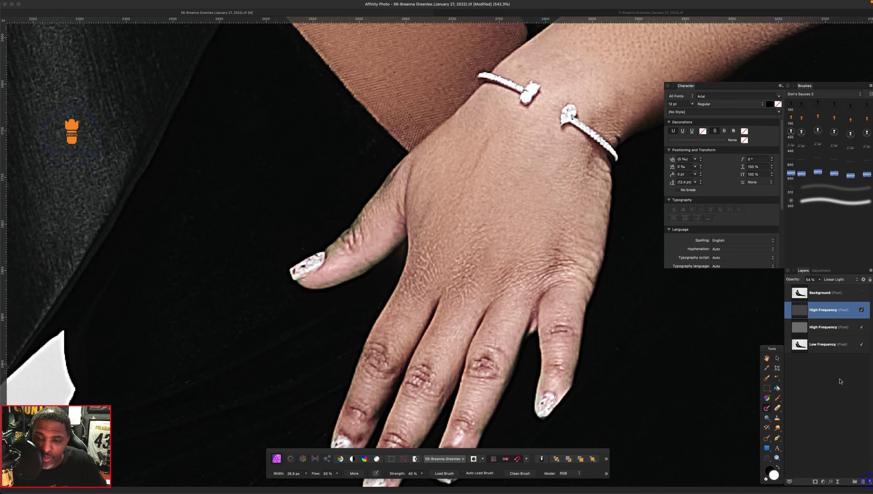
- Smooth the skin of the supporting forearm below the sleeve on the Low Frequency layer with a resized mixer brush
click(822, 348)
scroll(584, 222, down, 7)
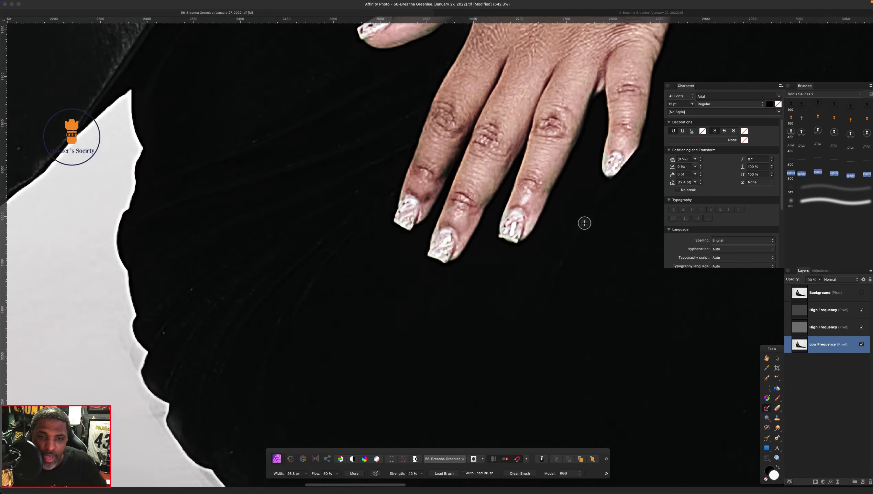
scroll(584, 223, down, 5)
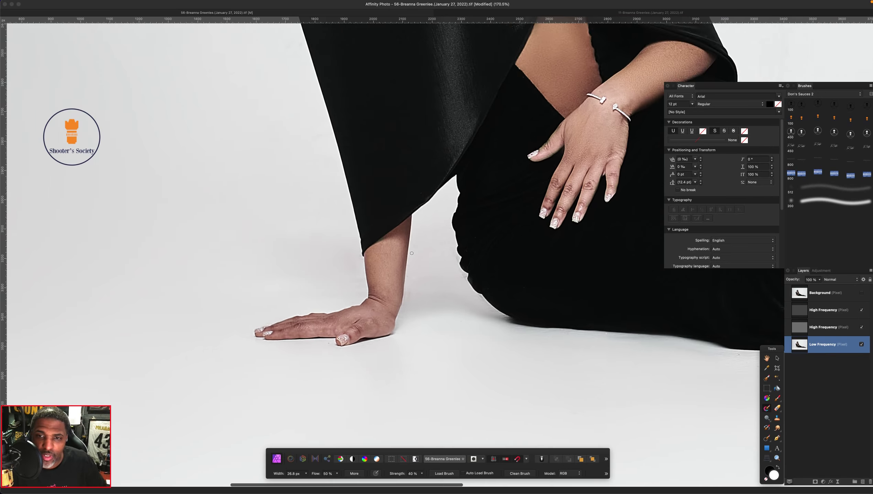
scroll(412, 253, up, 3)
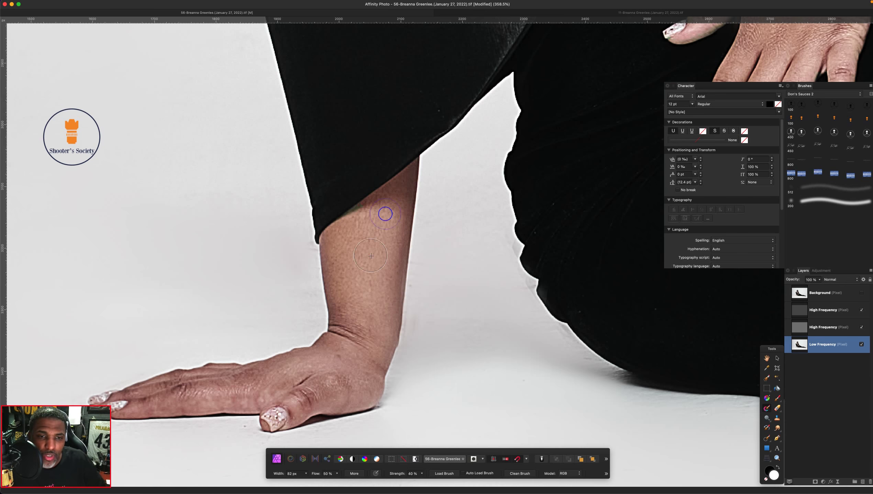
key(bracketright)
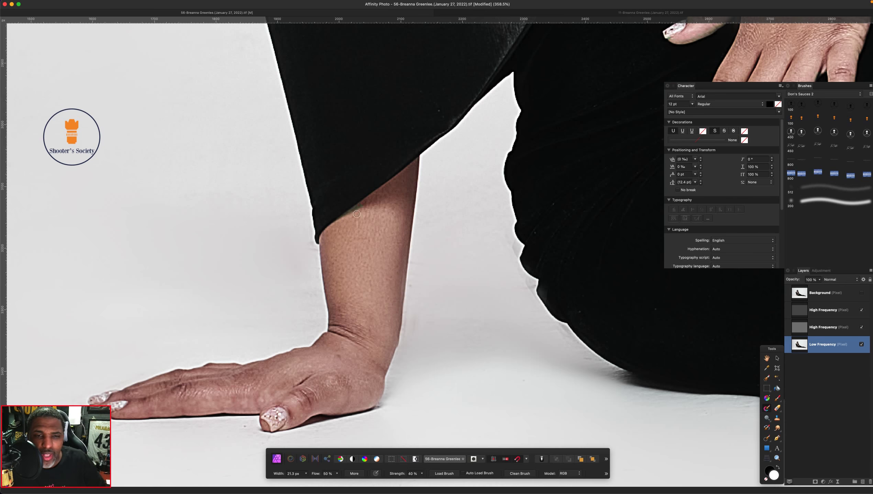
key(bracketright)
key(bracketright)
key(bracketright)
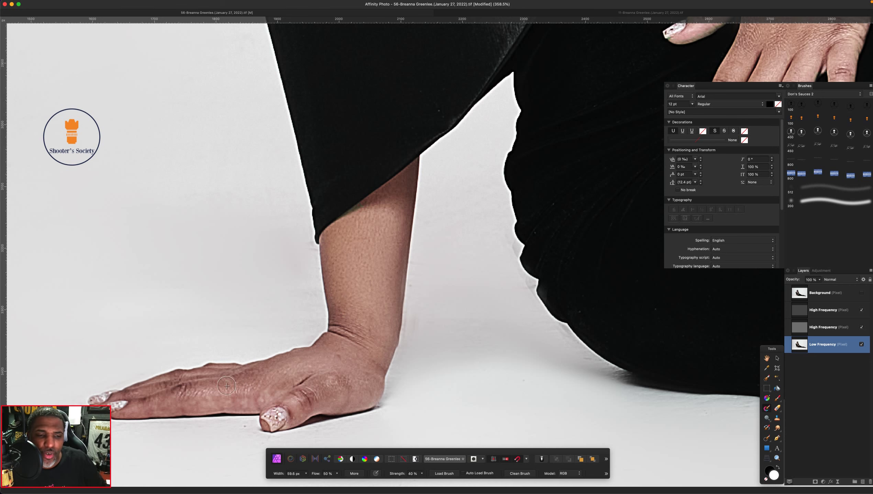
key(bracketleft)
key(bracketleft)
key(bracketleft)
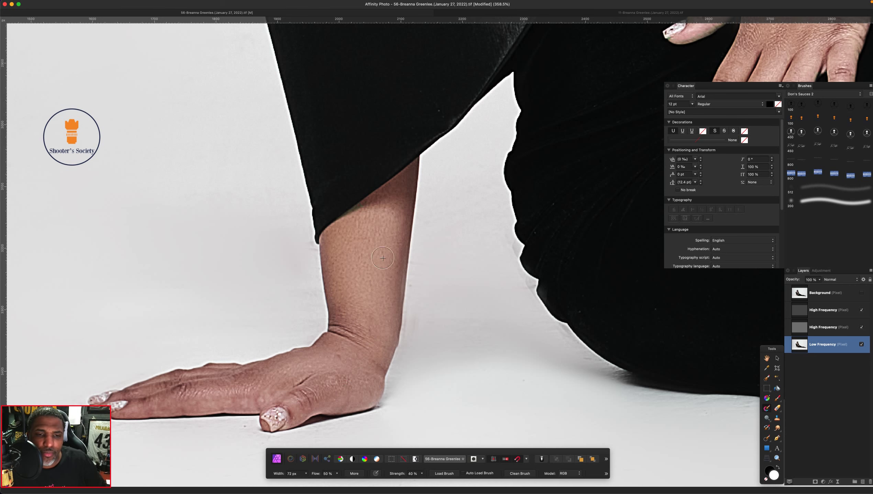
- Try a new pixel layer above the High Frequency layers, with the soft 200 px paint brush at 50% flow
scroll(144, 349, right, 15)
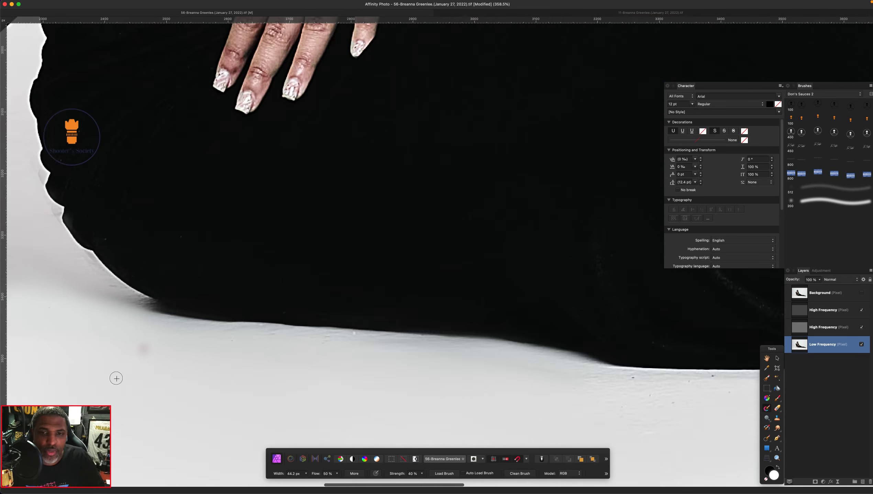
scroll(116, 378, down, 10)
scroll(116, 378, down, 8)
scroll(116, 378, left, 3)
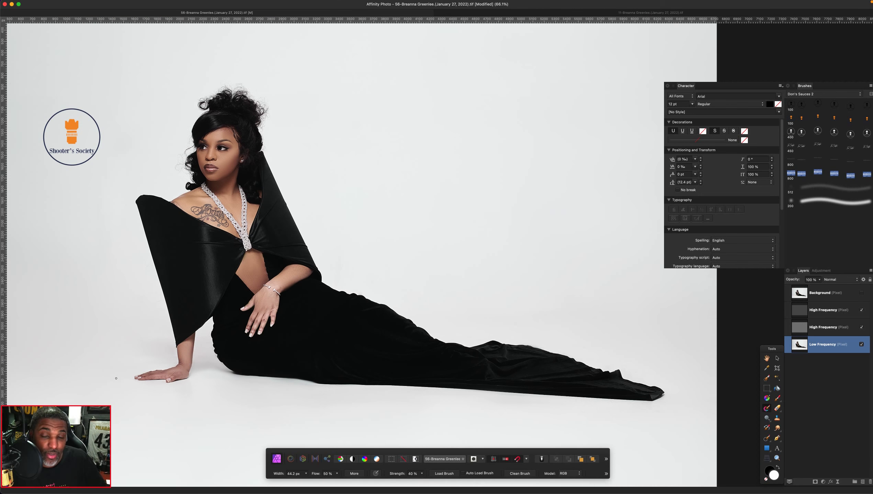
scroll(117, 378, right, 1)
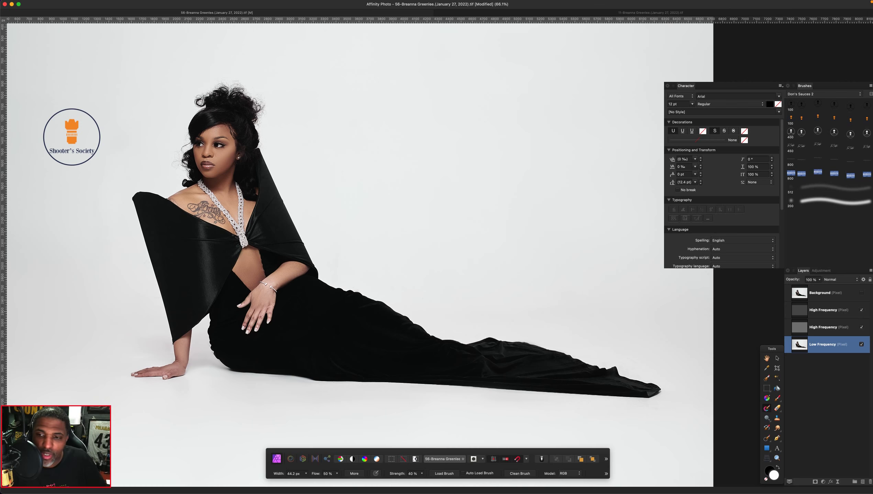
click(834, 311)
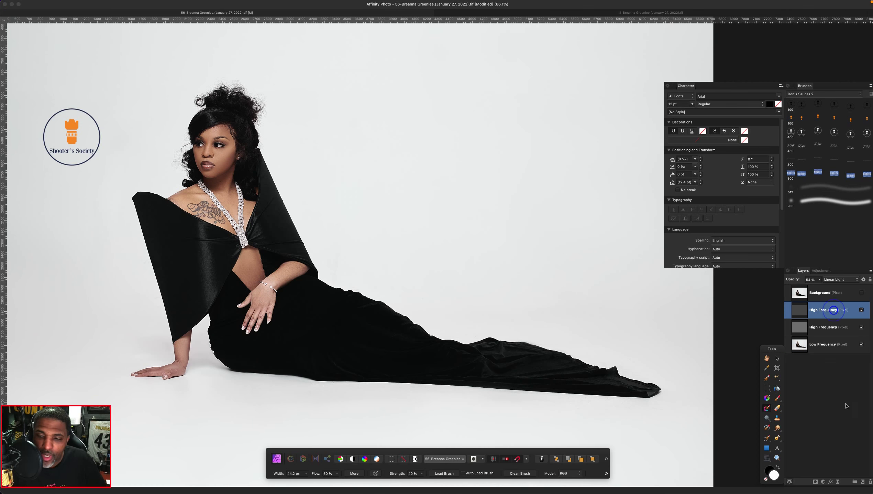
click(863, 482)
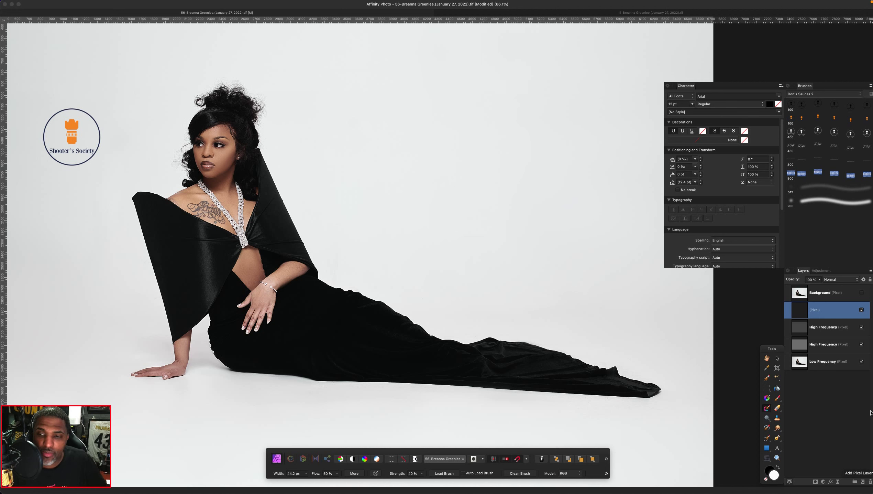
click(778, 398)
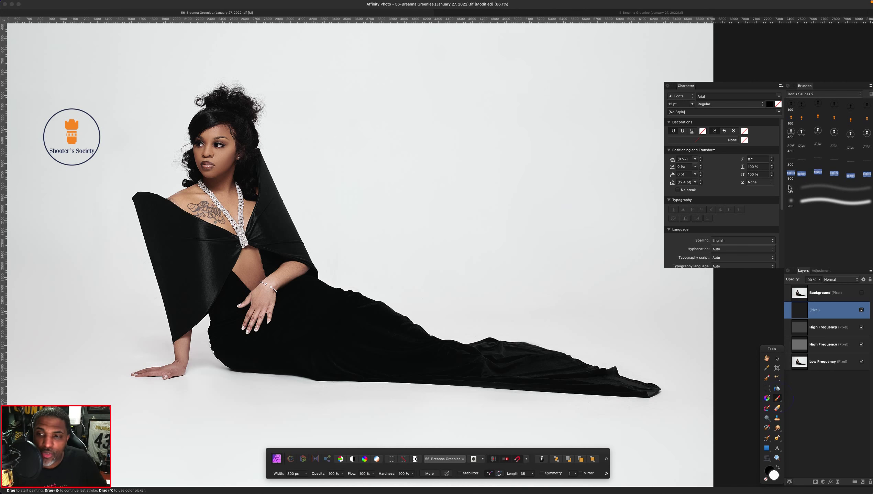
click(821, 202)
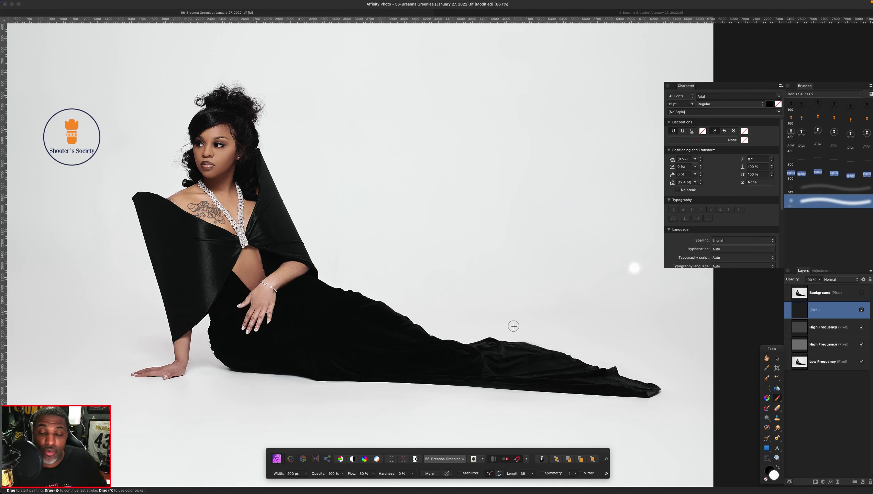
- Try painting broad white highlight strokes along the folds of the dress and its train with a smaller soft brush
scroll(514, 326, up, 5)
scroll(514, 326, down, 5)
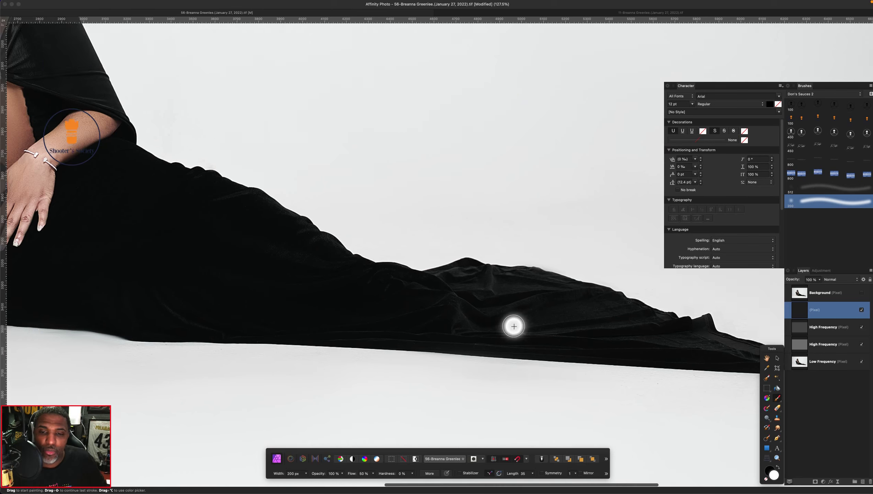
scroll(513, 326, up, 2)
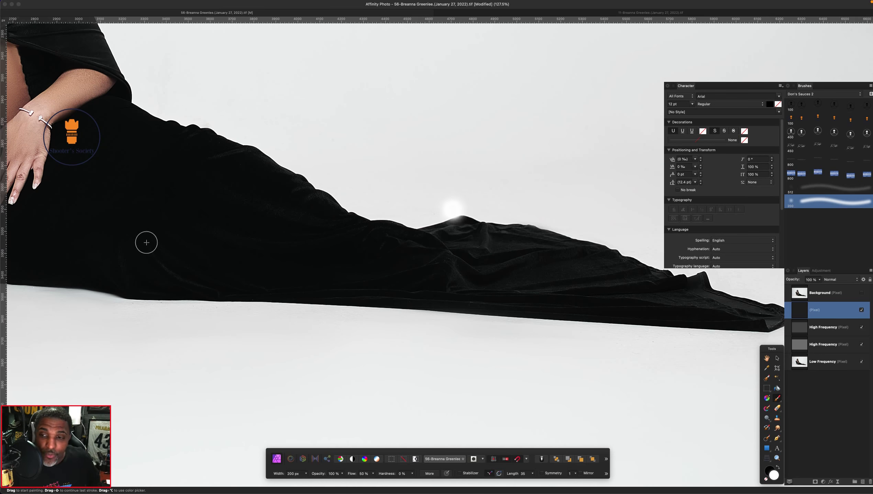
key(bracketleft)
key(bracketleft)
key(bracketleft)
key(bracketleft)
key(bracketleft)
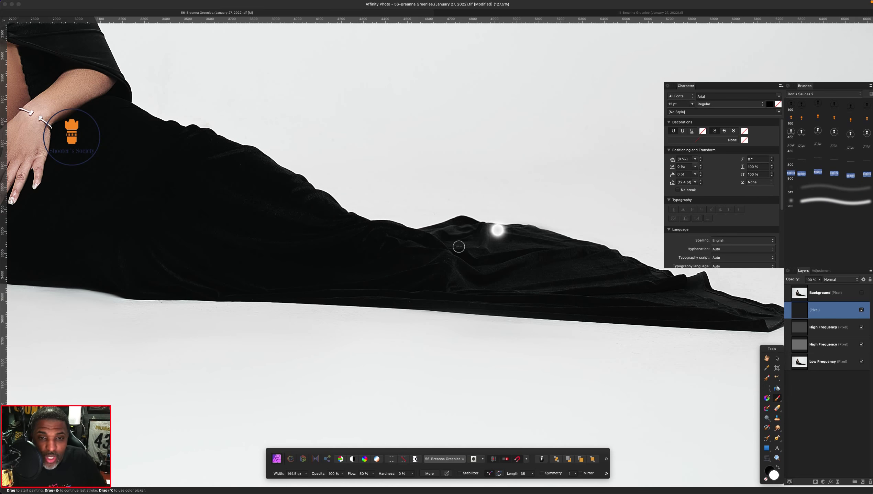
mouse_move(451, 275)
mouse_down()
mouse_move(450, 282)
mouse_move(560, 256)
mouse_up()
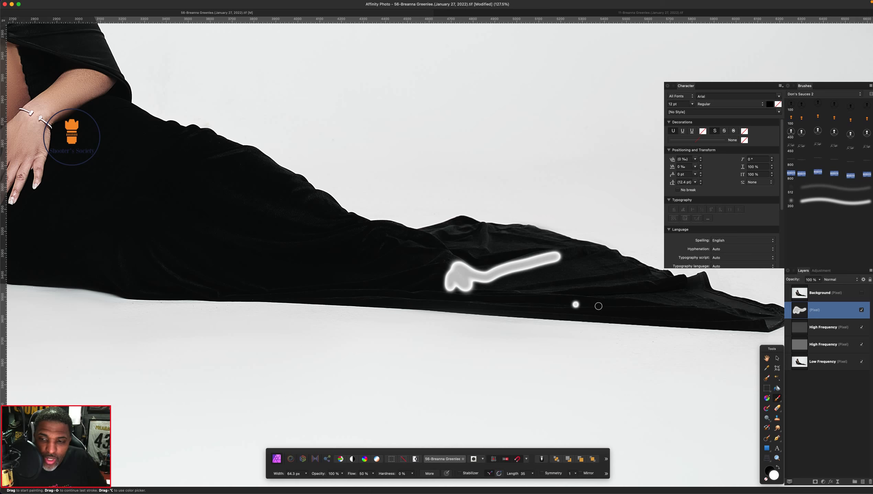
drag(155, 253, 204, 287)
drag(152, 243, 247, 286)
drag(123, 239, 152, 287)
drag(194, 231, 302, 238)
drag(200, 180, 322, 218)
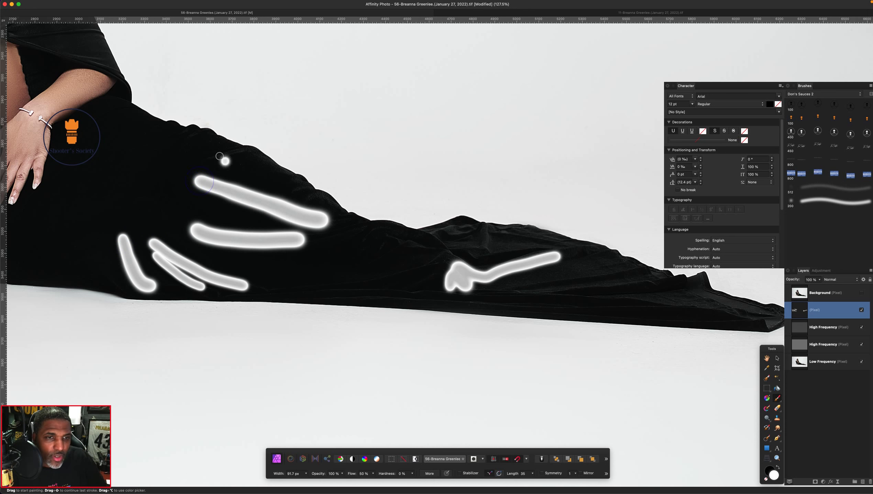
drag(214, 159, 251, 152)
key(bracketright)
- Preview blend modes for the painted highlight layer, then delete that layer
click(832, 279)
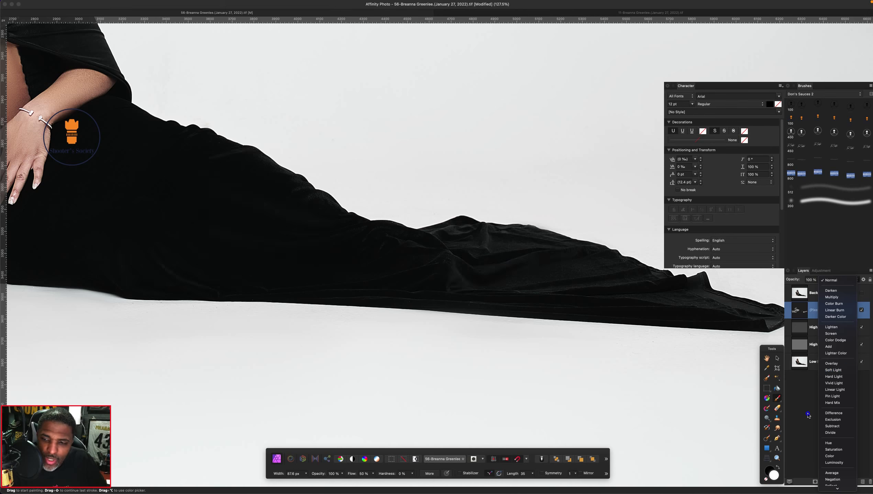
key(Escape)
click(870, 481)
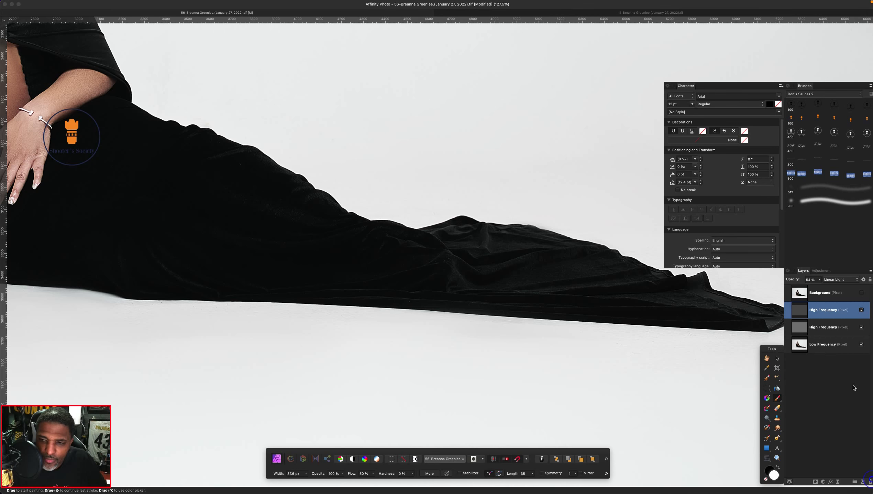
- Group the two High Frequency layers and the Low Frequency layer, duplicate the group and hide the upper copy
click(831, 343)
shift+click(827, 317)
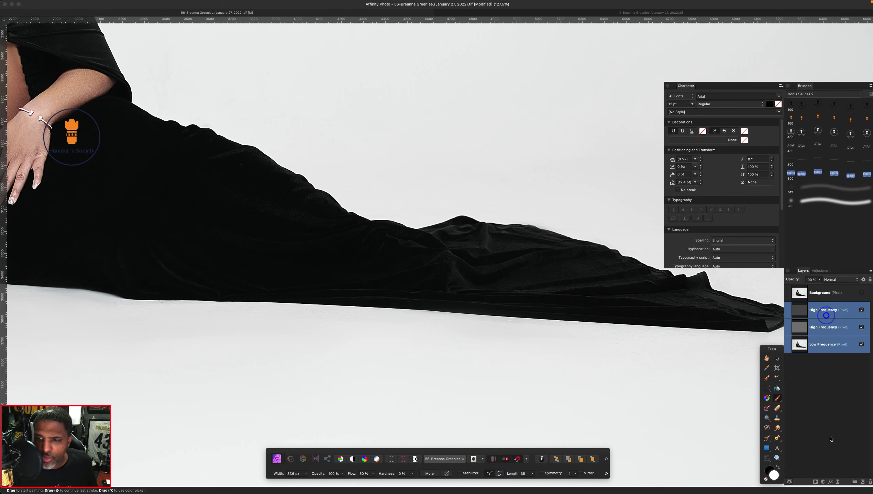
click(854, 481)
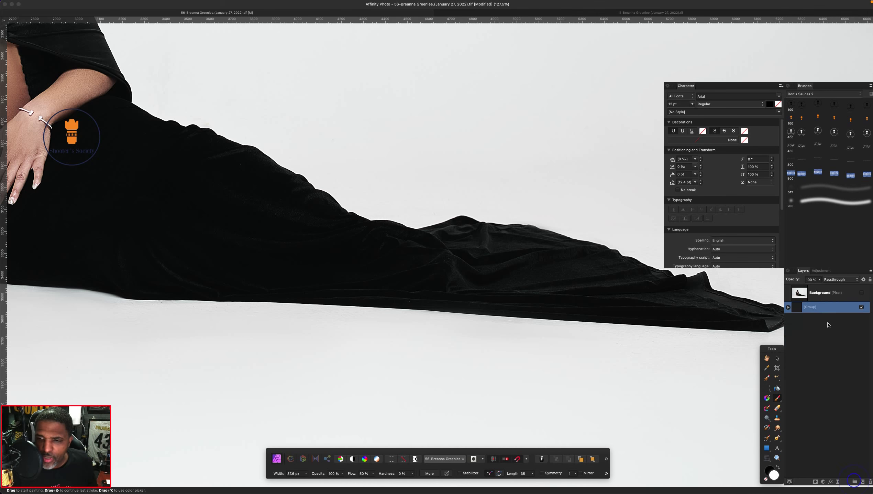
key(super+j)
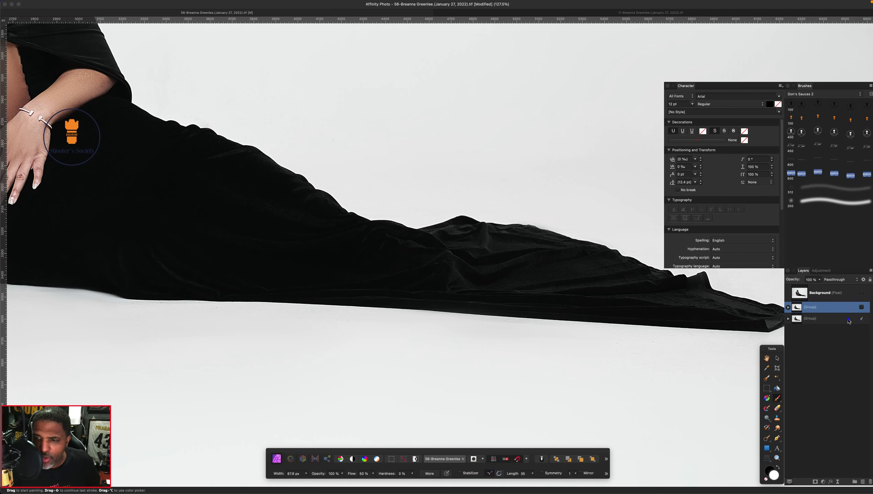
- Rasterize and trim the lower group into a single pixel layer
click(849, 320)
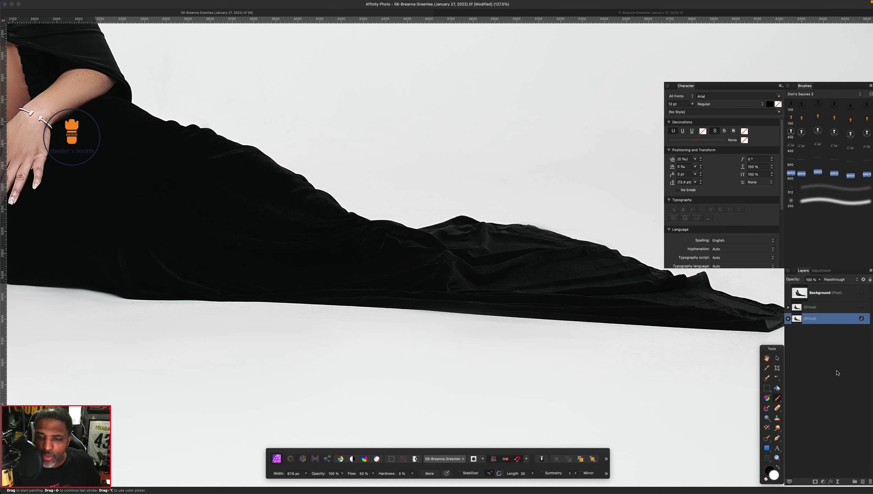
right_click(841, 317)
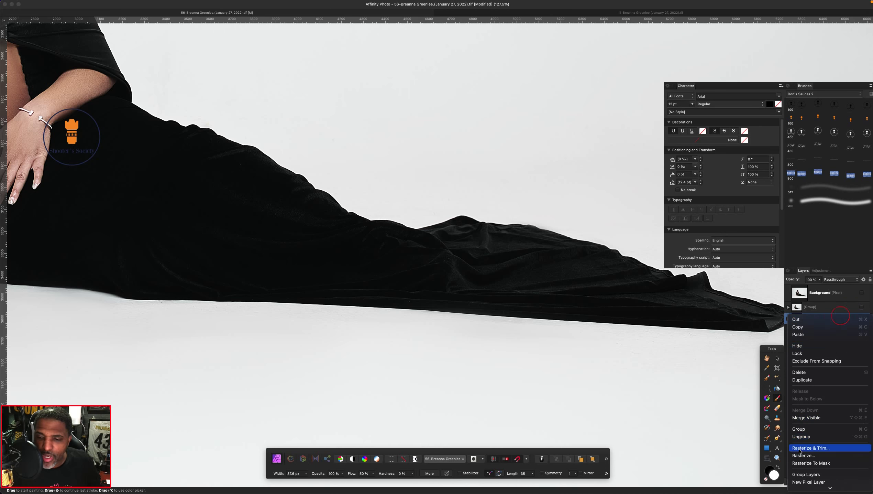
click(811, 448)
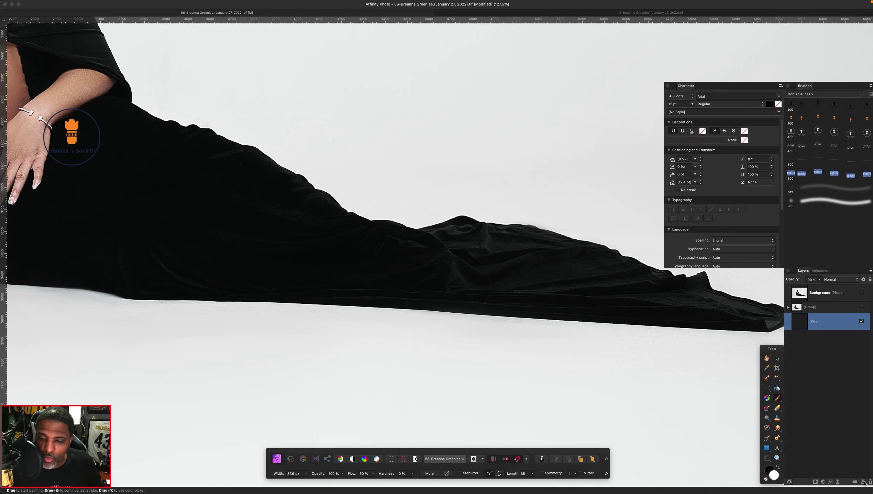
- Add an empty pixel layer above the rasterized layer and choose the soft 512 px brush with 25% flow
click(863, 482)
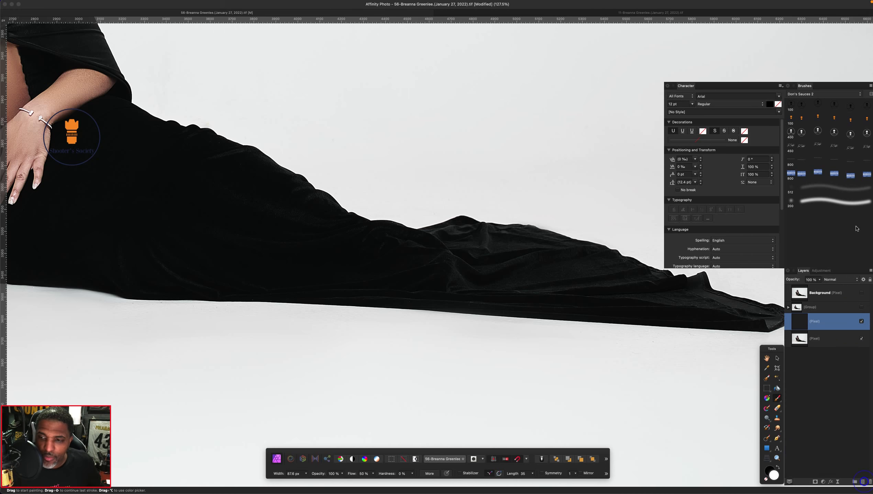
click(826, 201)
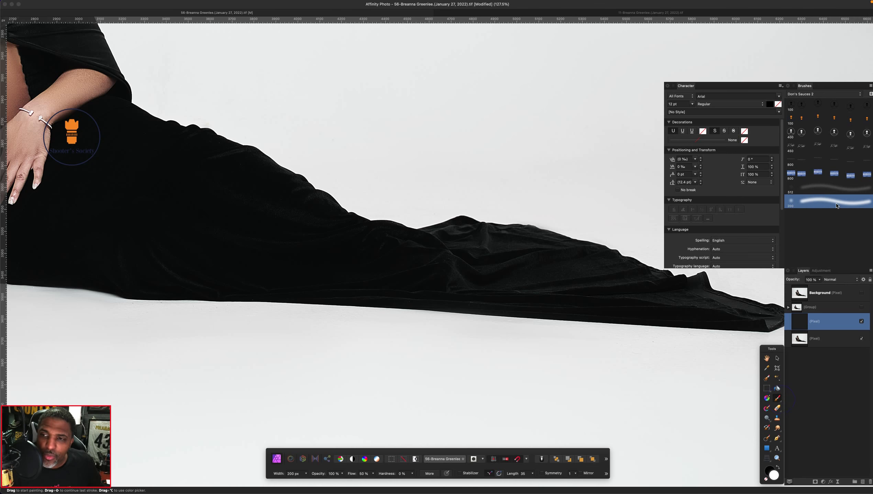
click(828, 183)
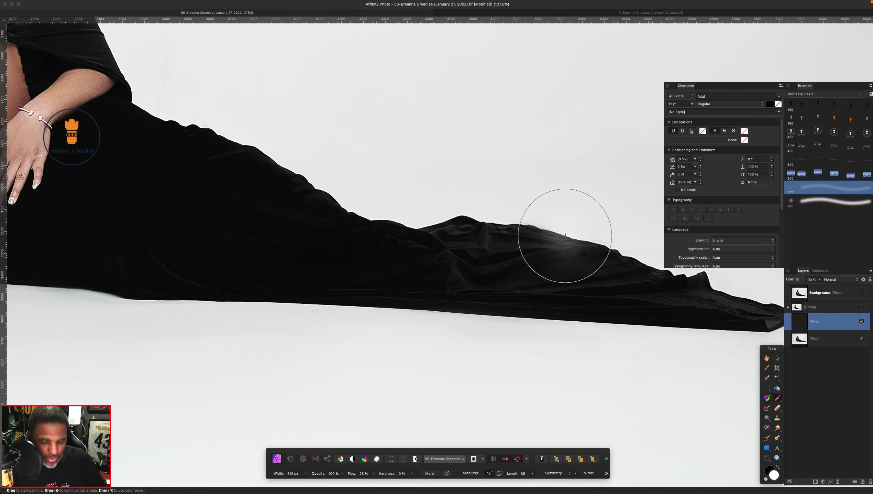
- Paint soft white highlights along the curved fold and its lower crease in the dress train with a much smaller brush
scroll(565, 234, up, 5)
key(bracketleft)
key(bracketleft)
key(bracketleft)
key(bracketleft)
key(bracketleft)
key(bracketleft)
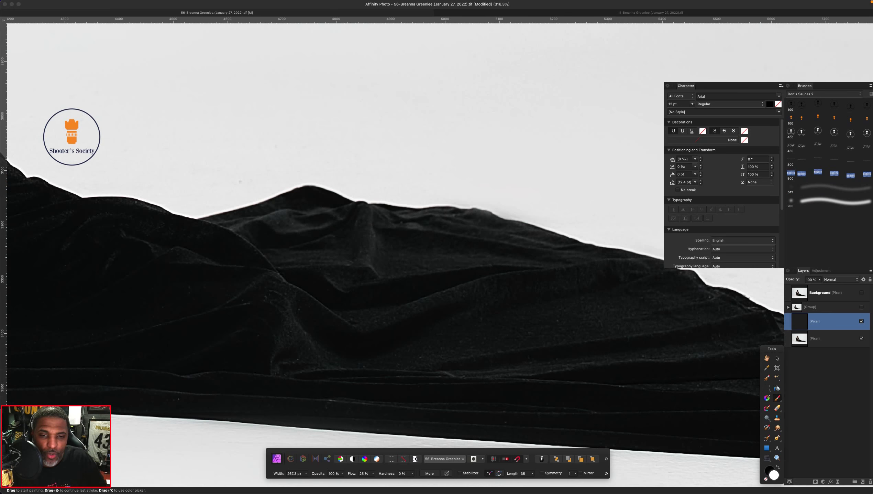
key(bracketleft)
key(bracketleft)
key(bracketleft)
key(bracketleft)
key(bracketleft)
key(bracketleft)
click(473, 287)
mouse_move(442, 297)
mouse_down()
mouse_move(360, 321)
mouse_move(294, 292)
mouse_move(298, 337)
mouse_move(321, 358)
mouse_move(275, 353)
mouse_move(335, 355)
mouse_up()
key(bracketleft)
key(bracketleft)
key(bracketleft)
key(bracketright)
key(bracketright)
key(bracketright)
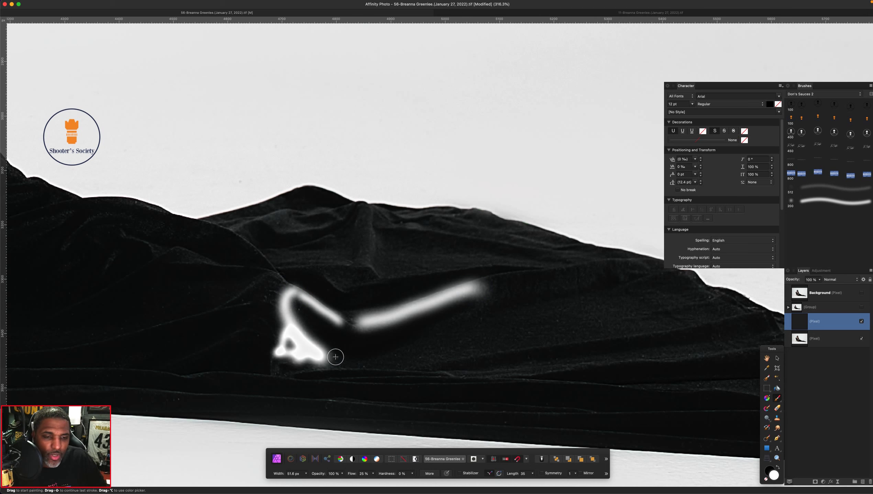
- Add a short white highlight left of the curved fold with a 59.5 px brush and set the highlight layer to Soft Light
key(bracketleft)
key(bracketleft)
key(bracketright)
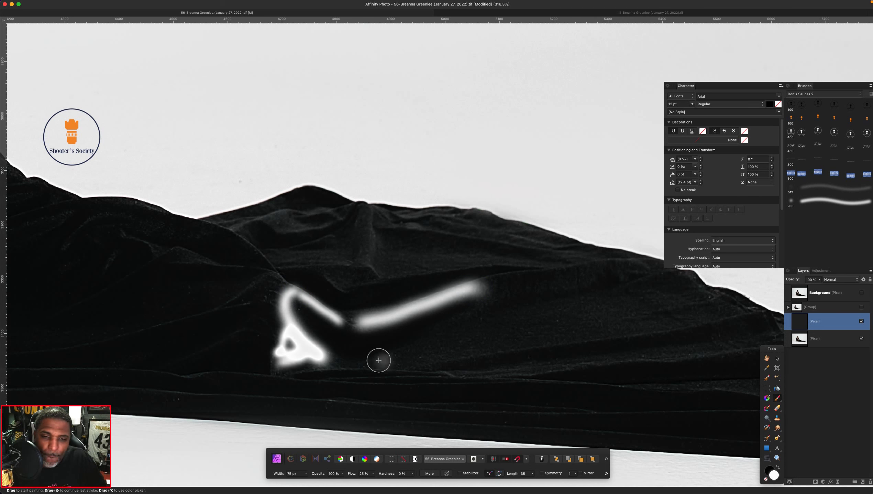
key(bracketleft)
drag(258, 285, 231, 301)
scroll(516, 265, left, 5)
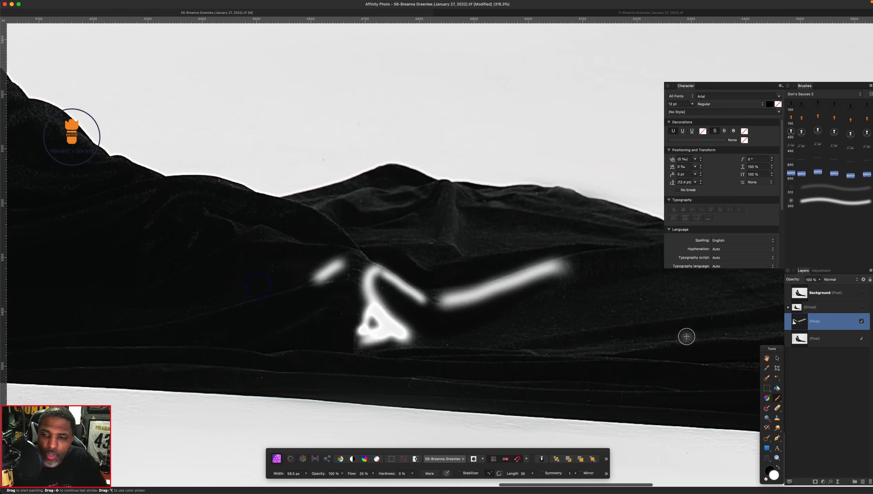
click(844, 280)
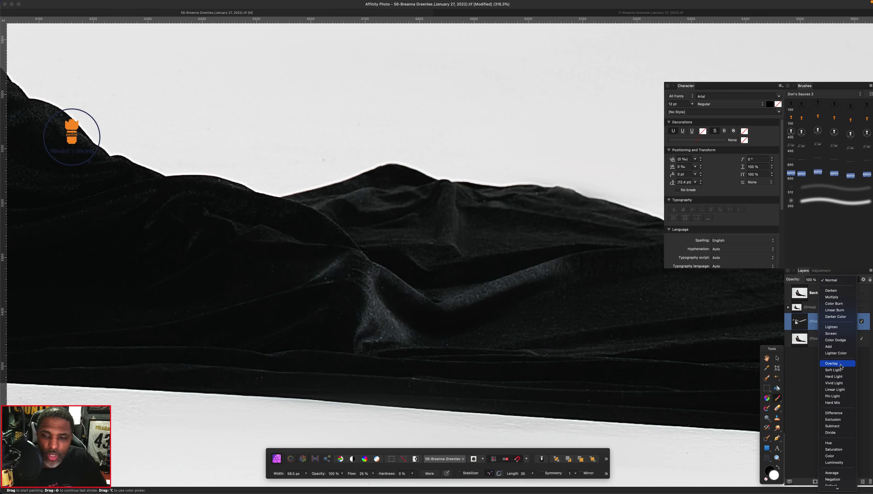
click(833, 370)
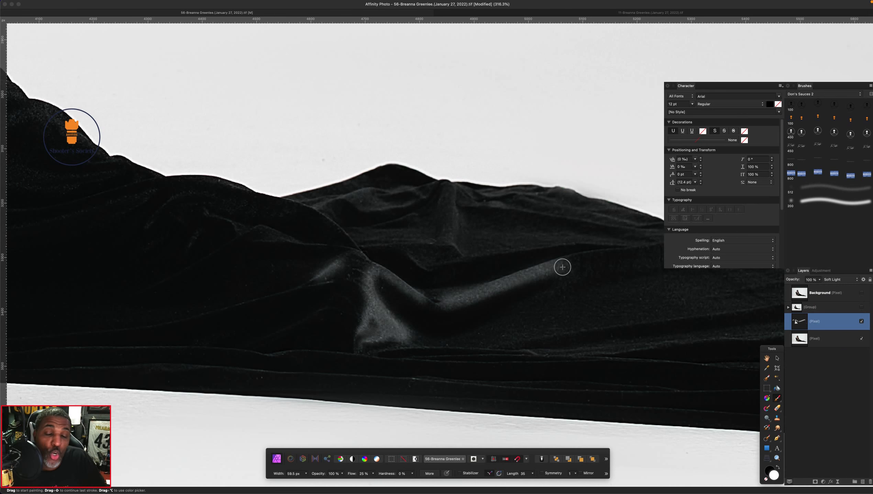
- Set the highlight layer to Overlay and paint soft white highlights on the train's rear folds and the small creases left of the curved fold
click(849, 280)
click(847, 275)
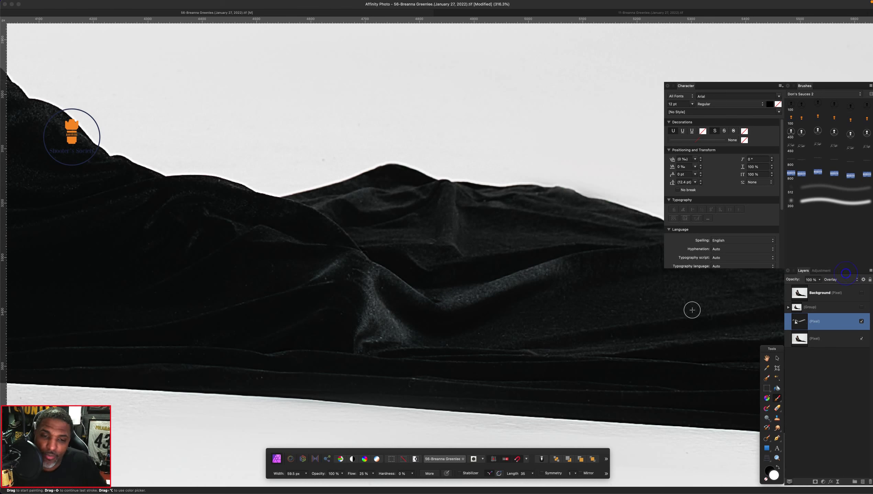
scroll(425, 259, up, 2)
key(bracketright)
key(bracketright)
key(bracketright)
mouse_move(436, 253)
mouse_down()
mouse_move(438, 223)
mouse_move(447, 278)
mouse_move(436, 267)
mouse_move(407, 272)
mouse_move(456, 265)
mouse_move(473, 228)
mouse_move(358, 219)
mouse_up()
drag(290, 258, 244, 234)
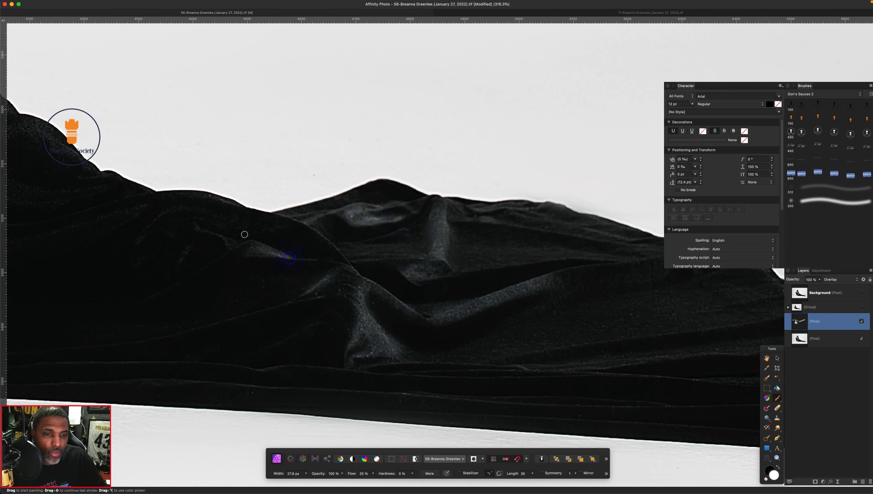
mouse_move(191, 253)
mouse_down()
mouse_move(141, 245)
mouse_move(165, 214)
mouse_move(233, 214)
mouse_up()
- Paint a soft highlight along the long curved fold running across the skirt with a 47.6 px brush
scroll(232, 214, left, 5)
scroll(232, 213, up, 1)
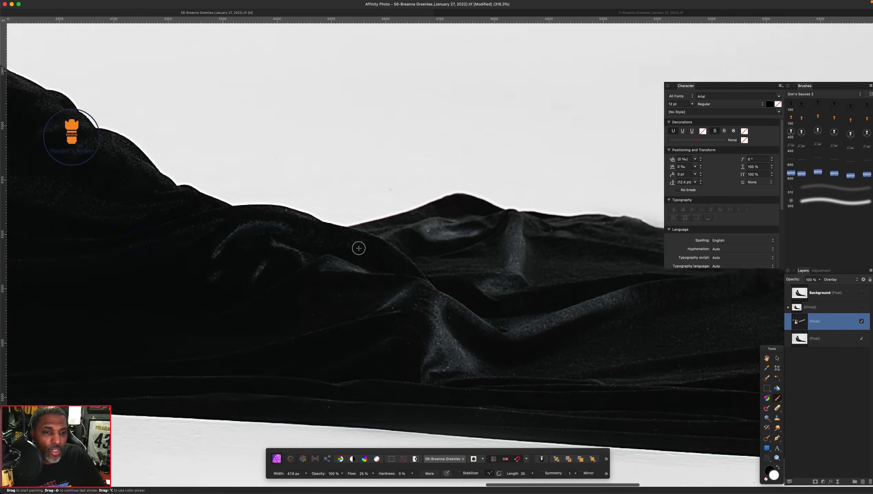
scroll(278, 240, left, 3)
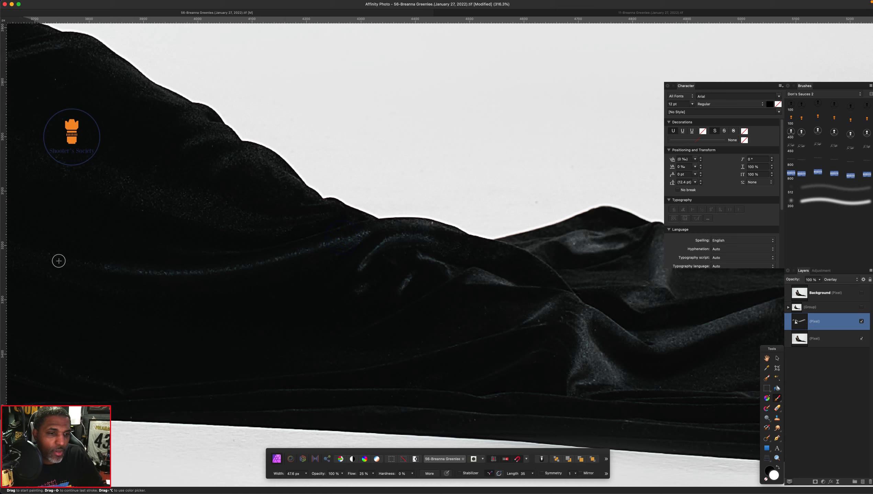
scroll(351, 289, left, 6)
mouse_move(238, 266)
mouse_down()
mouse_move(117, 232)
mouse_move(239, 285)
mouse_up()
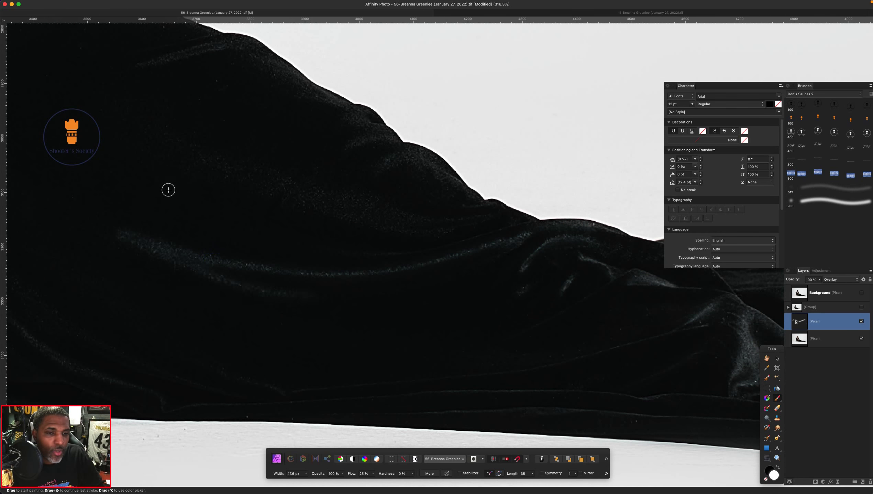
- Paint soft highlights on the broad diagonal fold, the skirt's upper edge and its rounded gathers, varying the brush size
key(bracketright)
key(bracketright)
key(bracketright)
mouse_move(166, 144)
mouse_down()
mouse_move(392, 216)
mouse_move(423, 211)
mouse_move(372, 170)
mouse_move(406, 159)
mouse_move(353, 140)
mouse_up()
key(bracketleft)
key(bracketleft)
key(bracketleft)
key(bracketleft)
key(bracketright)
key(bracketright)
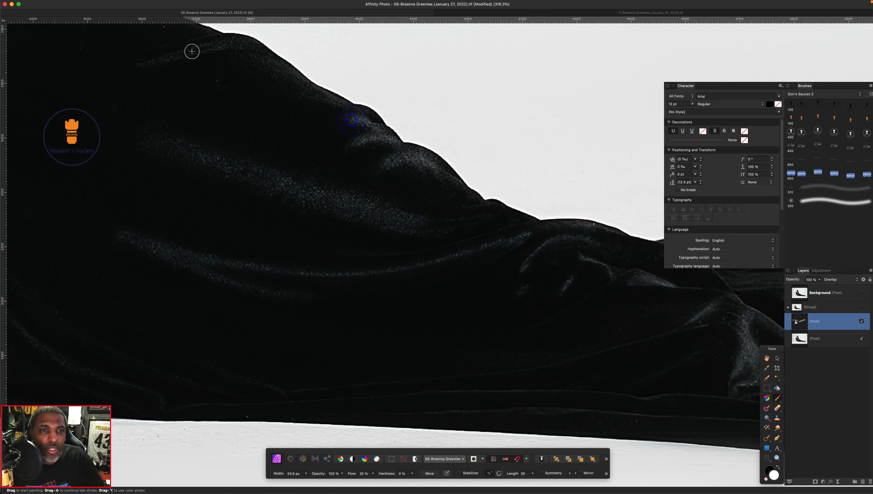
mouse_move(150, 58)
mouse_down()
mouse_move(225, 41)
mouse_move(259, 54)
mouse_move(463, 180)
mouse_up()
key(bracketleft)
key(bracketleft)
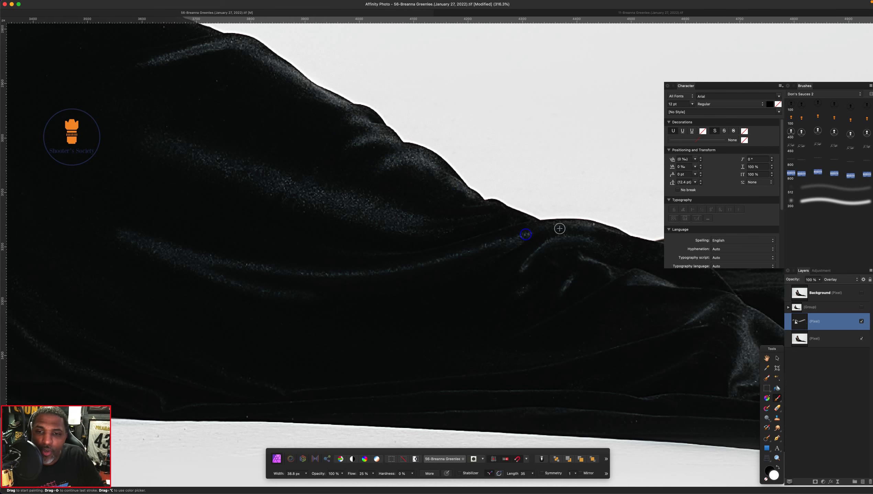
- Paint thin highlights along the curved creases near the skirt's lower hem and the short crease beside them
scroll(599, 262, left, 7)
scroll(600, 262, down, 3)
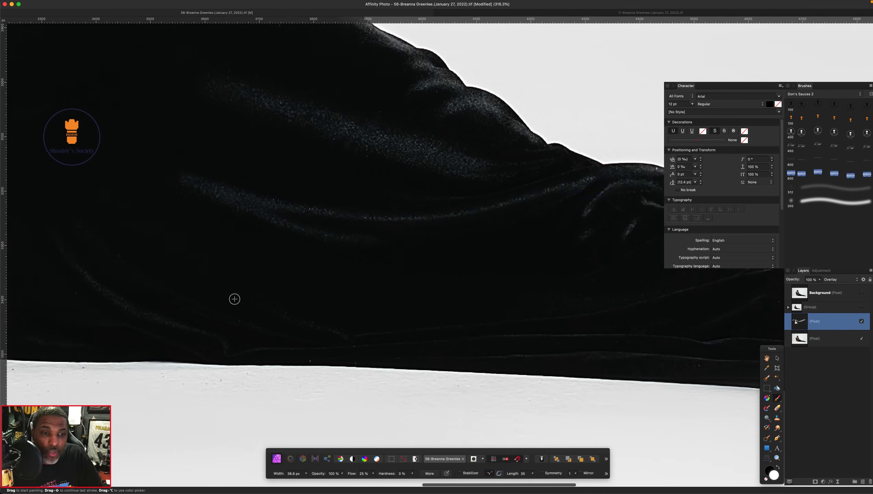
scroll(164, 264, left, 3)
scroll(163, 265, up, 1)
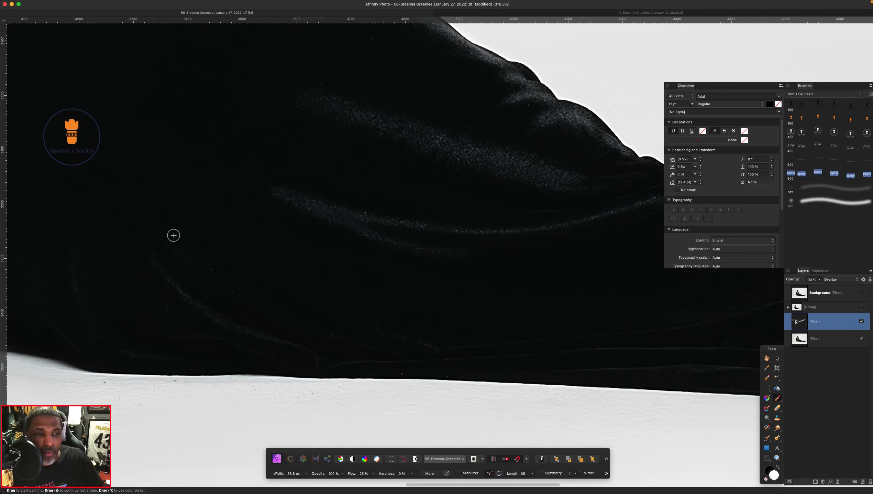
drag(164, 228, 205, 267)
mouse_move(143, 228)
mouse_down()
mouse_move(190, 296)
mouse_move(233, 325)
mouse_move(309, 349)
mouse_move(317, 363)
mouse_move(417, 362)
mouse_up()
drag(384, 324, 551, 374)
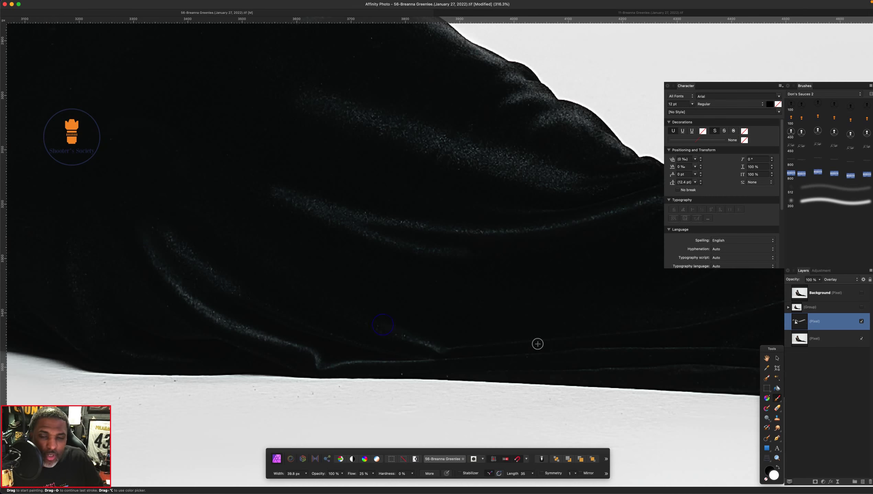
- Paint fine highlights along the horizontal hem ridges of the skirt and train with a 37.5 px brush
scroll(516, 344, right, 5)
scroll(516, 343, down, 2)
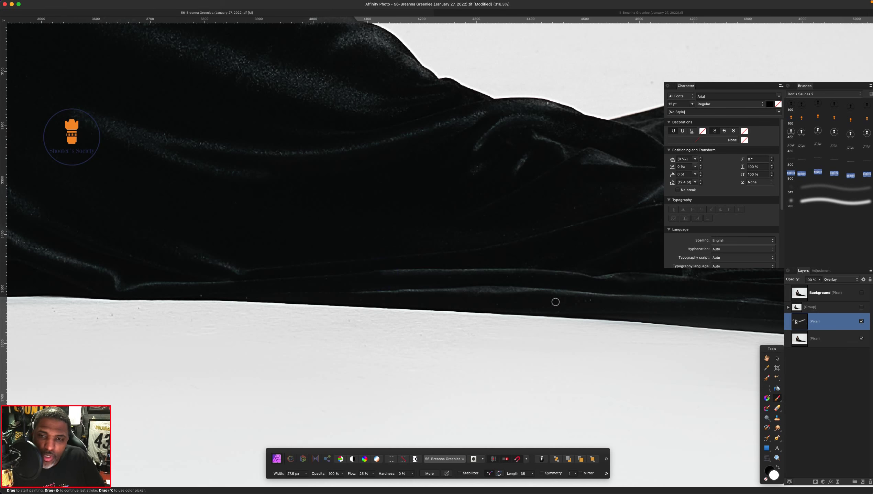
scroll(555, 302, right, 10)
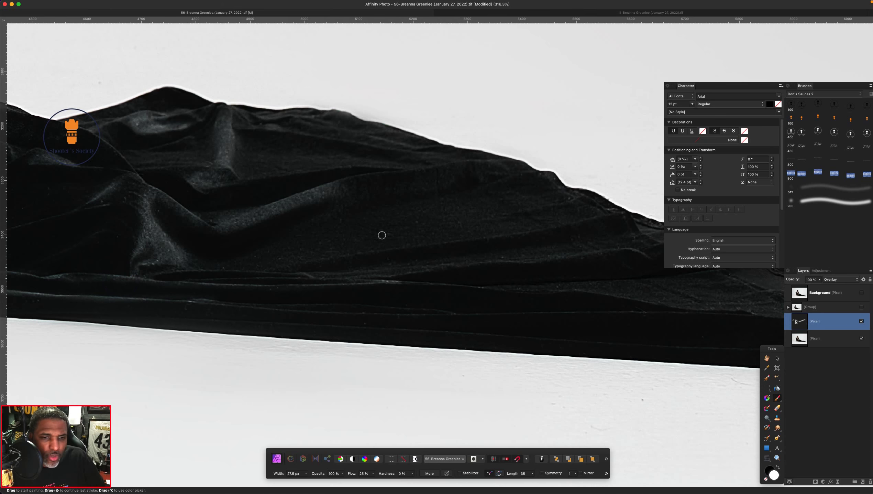
mouse_move(191, 272)
mouse_down()
mouse_move(398, 271)
mouse_move(388, 287)
mouse_up()
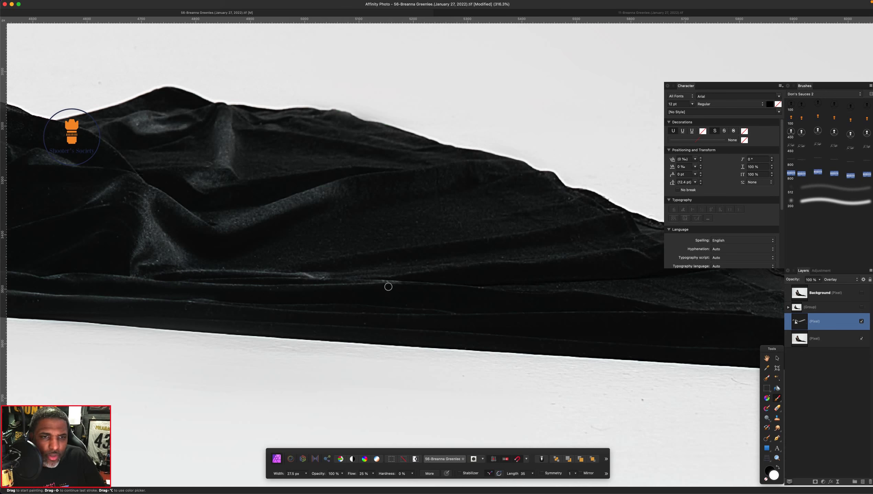
scroll(287, 230, up, 5)
scroll(287, 230, left, 7)
scroll(202, 238, down, 5)
scroll(203, 239, right, 6)
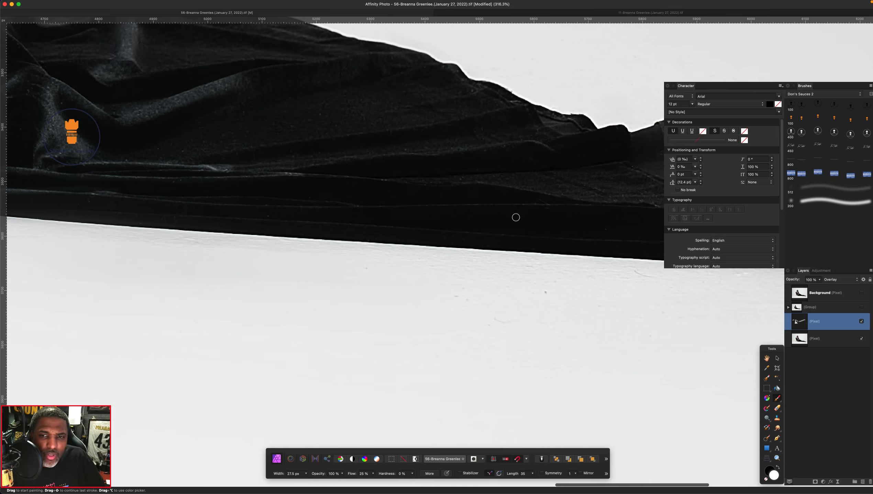
- Enlarge the brush to 96.6 px and paint a soft highlight on the faint vertical fold near the lower hem, right of the hand
scroll(468, 226, up, 5)
scroll(467, 226, left, 14)
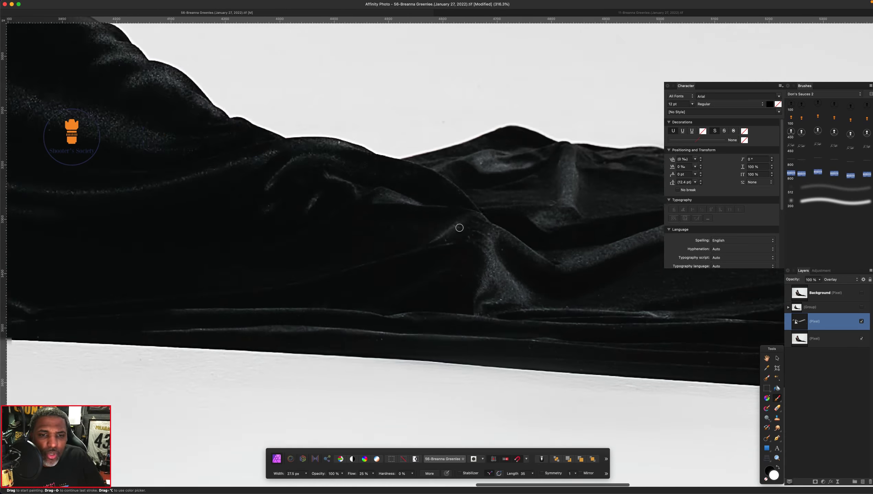
scroll(287, 353, left, 5)
scroll(287, 353, up, 1)
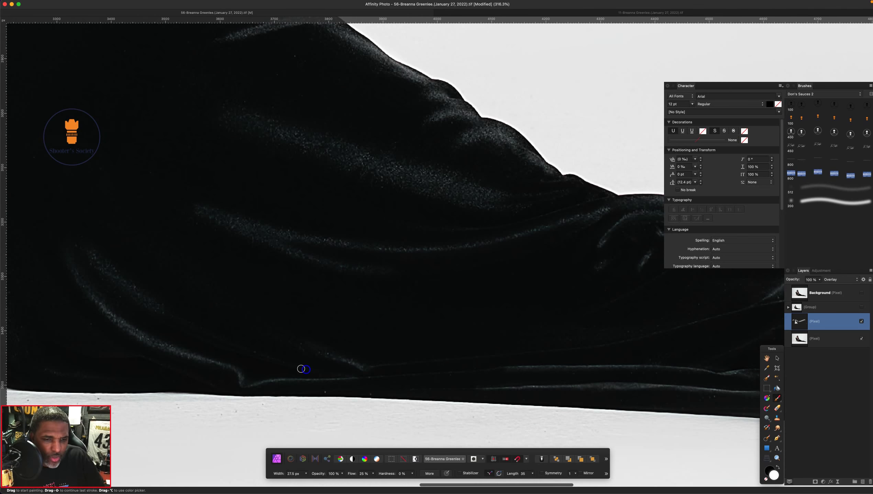
scroll(247, 346, left, 5)
key(bracketright)
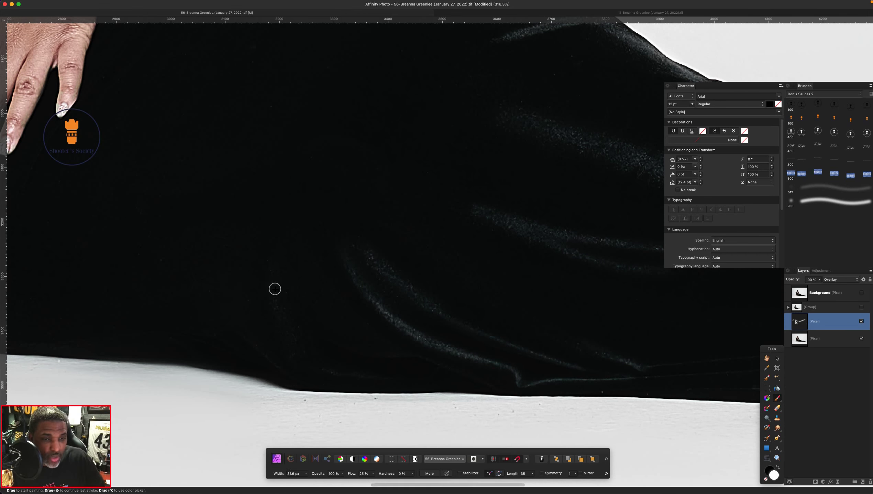
key(bracketright)
key(bracketright)
key(bracketright)
key(bracketright)
key(bracketright)
key(bracketright)
key(bracketright)
key(bracketright)
scroll(381, 401, left, 3)
scroll(380, 400, up, 1)
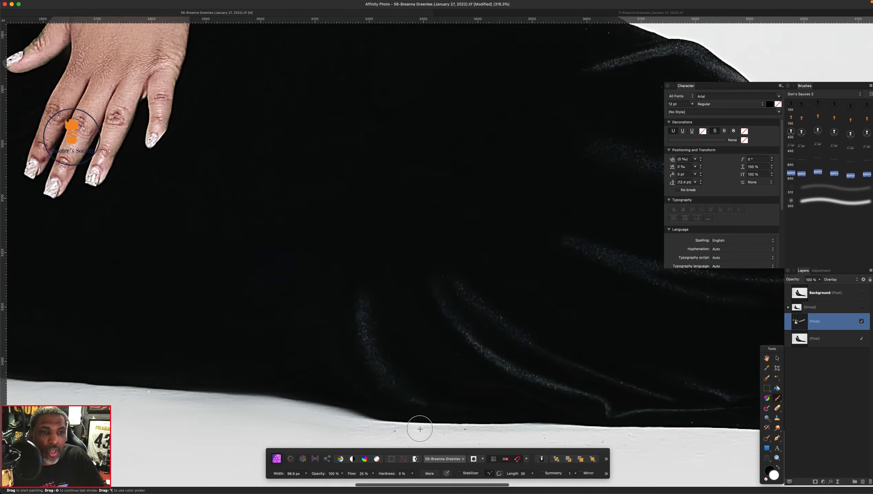
- Compare the dress with the highlight layer hidden and shown, then examine the whole image
scroll(420, 429, up, 4)
scroll(392, 427, left, 5)
scroll(391, 427, right, 7)
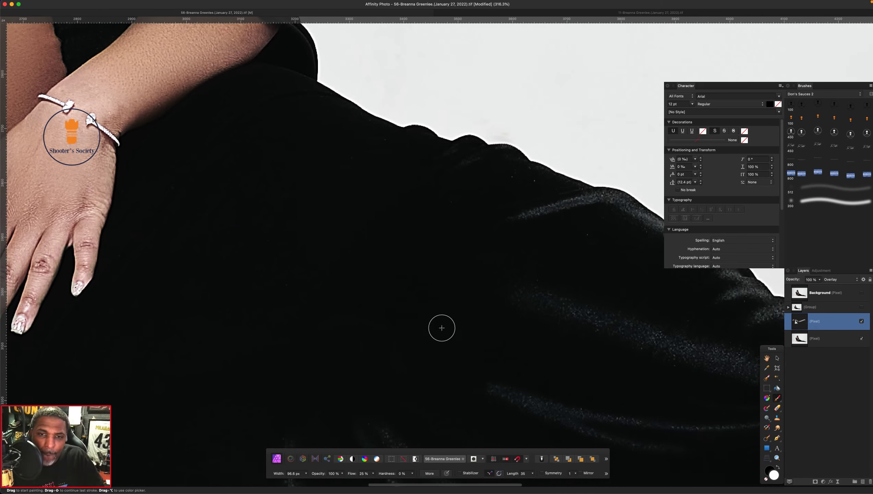
scroll(427, 323, down, 8)
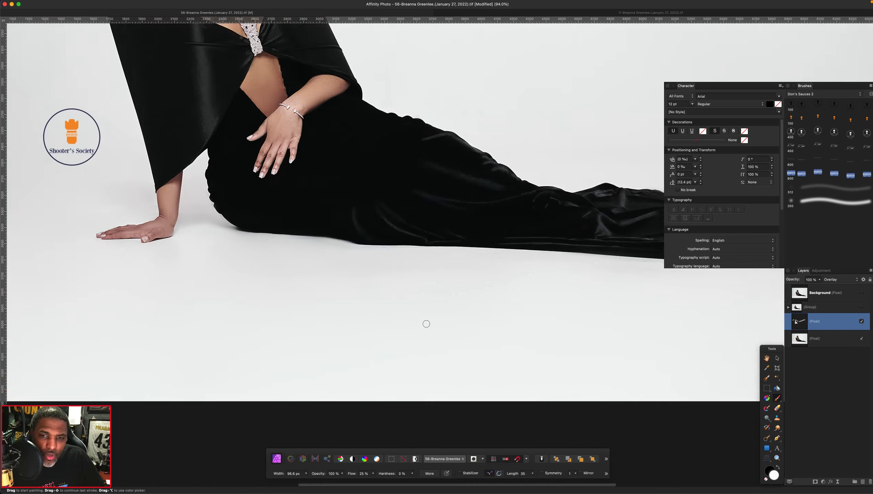
scroll(425, 318, right, 8)
scroll(424, 318, up, 2)
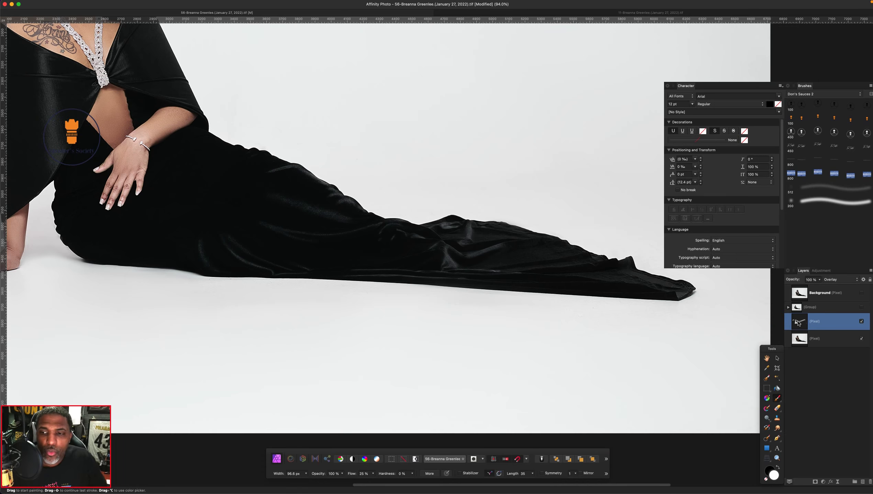
click(861, 322)
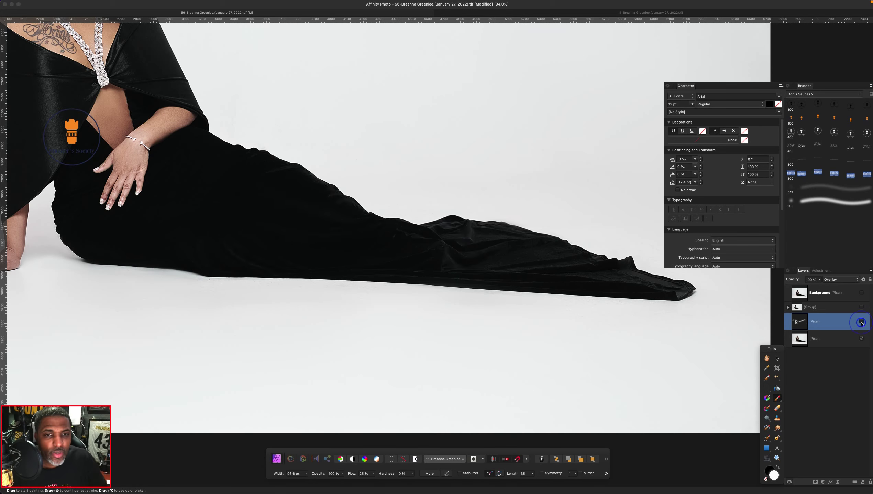
click(862, 322)
scroll(603, 358, down, 4)
scroll(603, 359, down, 1)
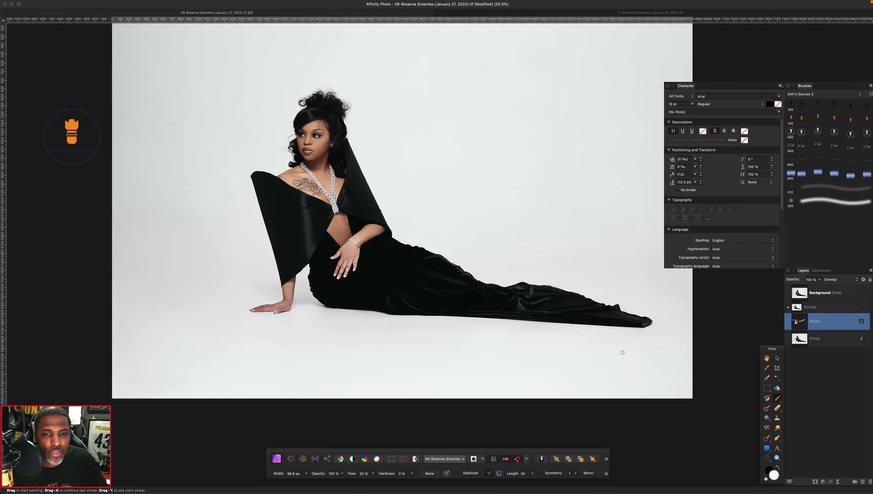
scroll(632, 352, left, 2)
scroll(632, 352, up, 1)
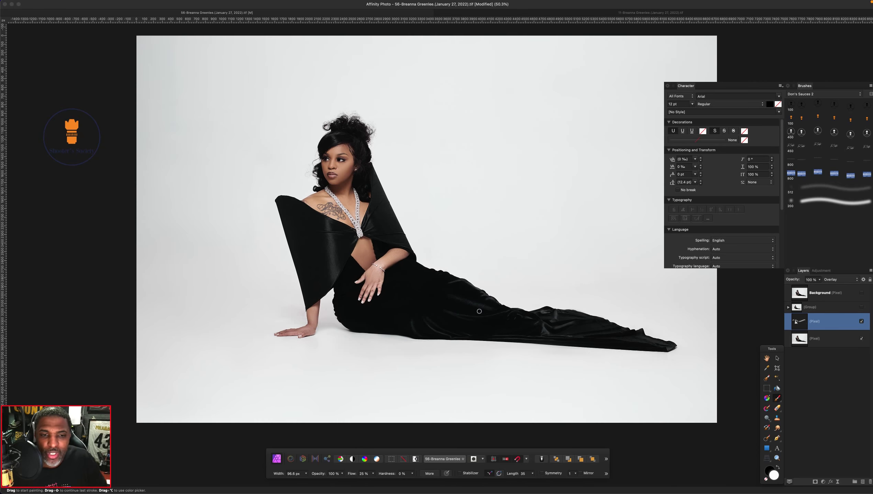
- Paint a broad highlight down the sheen of the cape's front panel below the tattooed shoulder with a larger brush
scroll(326, 231, up, 5)
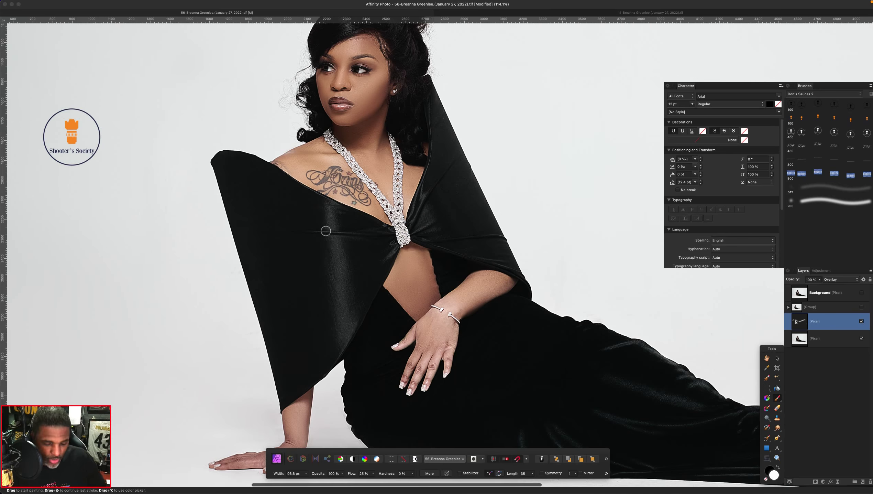
key(bracketright)
key(bracketright)
key(bracketright)
mouse_move(358, 236)
mouse_down()
mouse_move(333, 222)
mouse_move(344, 325)
mouse_up()
- Paint smaller highlights on the cape's gathered folds beside the jewelled clasp, adjusting the brush size to suit the folds
key(bracketleft)
key(bracketleft)
key(bracketleft)
key(bracketleft)
key(bracketleft)
key(bracketleft)
key(bracketright)
key(bracketright)
key(bracketright)
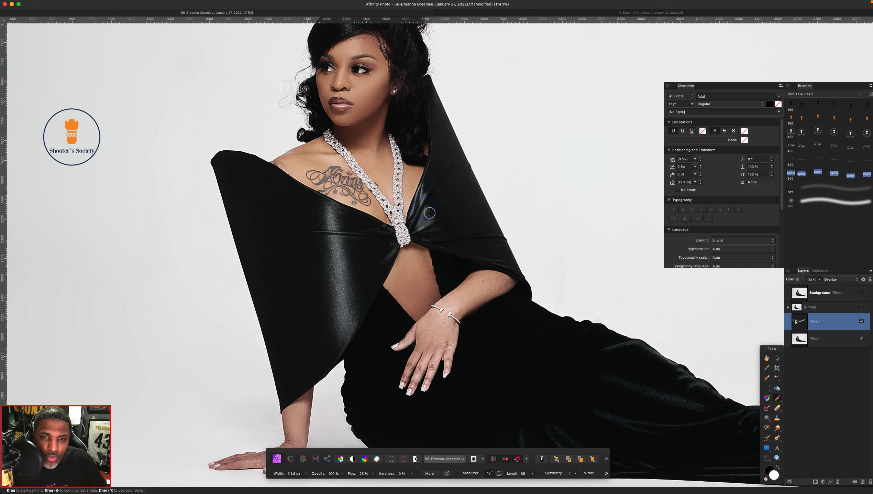
key(bracketleft)
key(bracketleft)
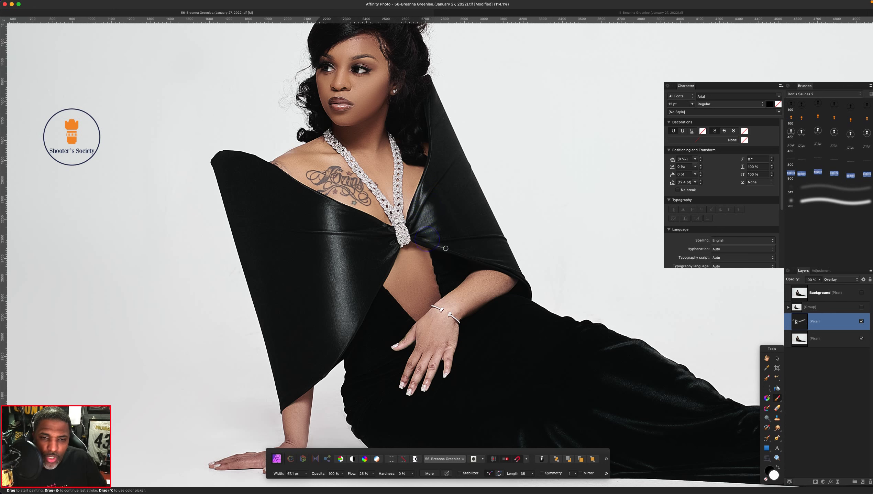
key(bracketright)
key(bracketright)
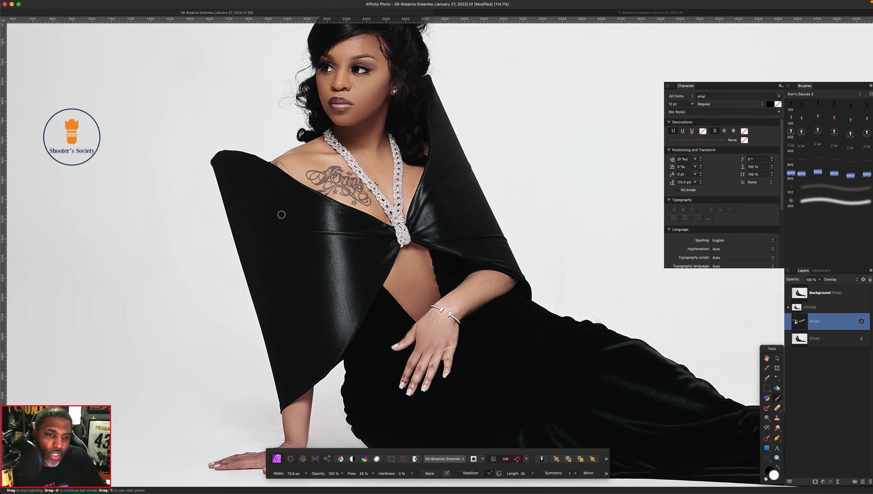
- Paint highlights over the shiny strands of the swept hair above the forehead with a 73.8 px brush
scroll(276, 330, up, 5)
scroll(248, 228, up, 6)
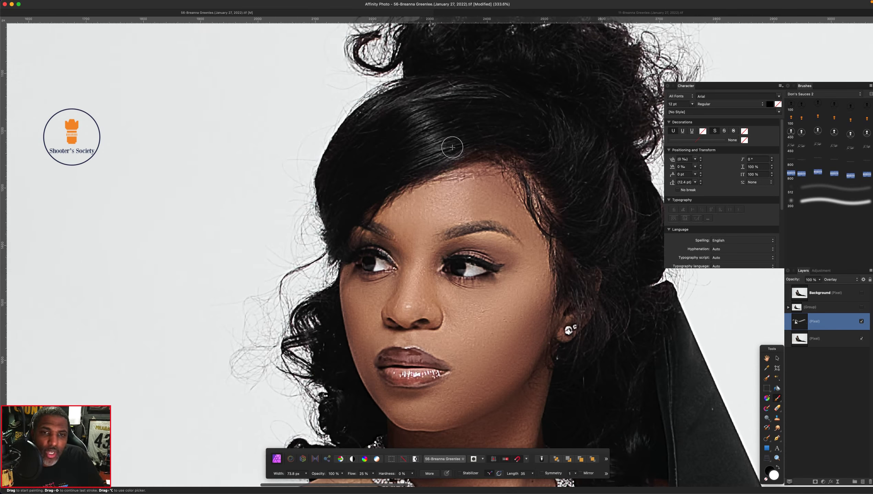
mouse_move(404, 145)
mouse_down()
mouse_move(387, 95)
mouse_move(381, 109)
mouse_move(323, 129)
mouse_move(342, 128)
mouse_up()
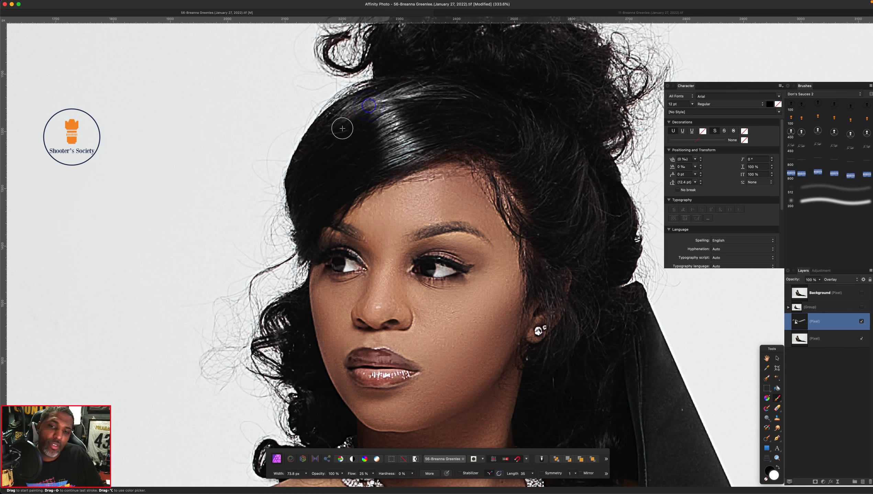
- Compare the full portrait with the highlight layer hidden and shown
scroll(291, 177, down, 5)
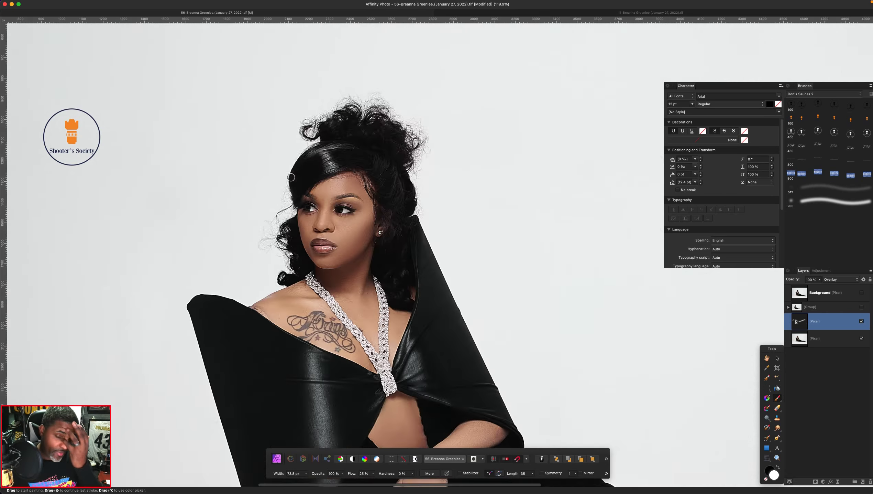
scroll(291, 177, down, 2)
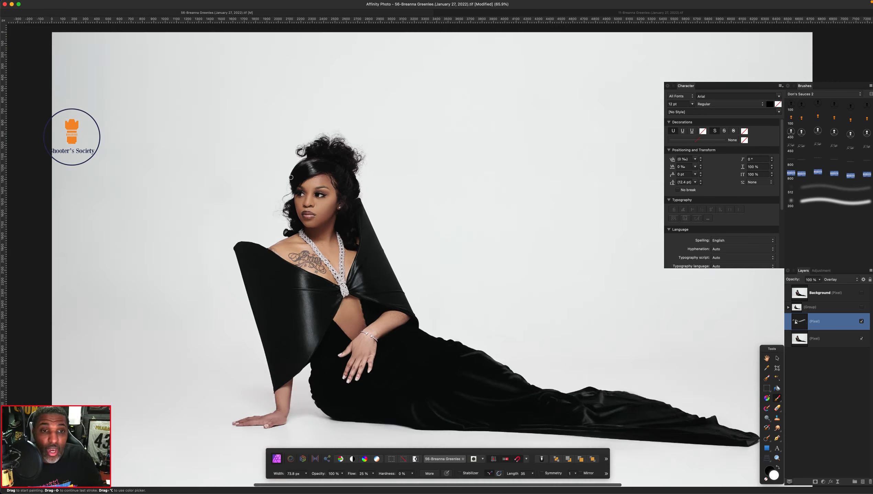
scroll(356, 162, down, 3)
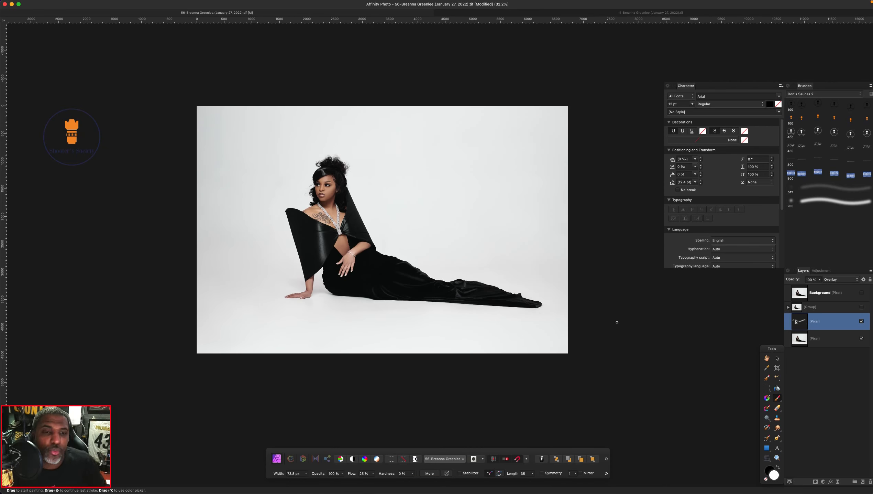
click(861, 322)
click(861, 321)
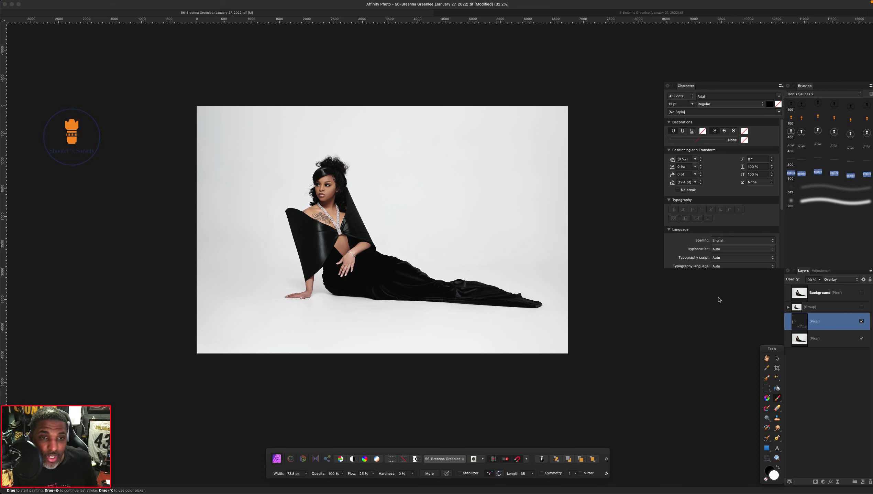
- Add an empty pixel layer above the highlight layer
click(864, 482)
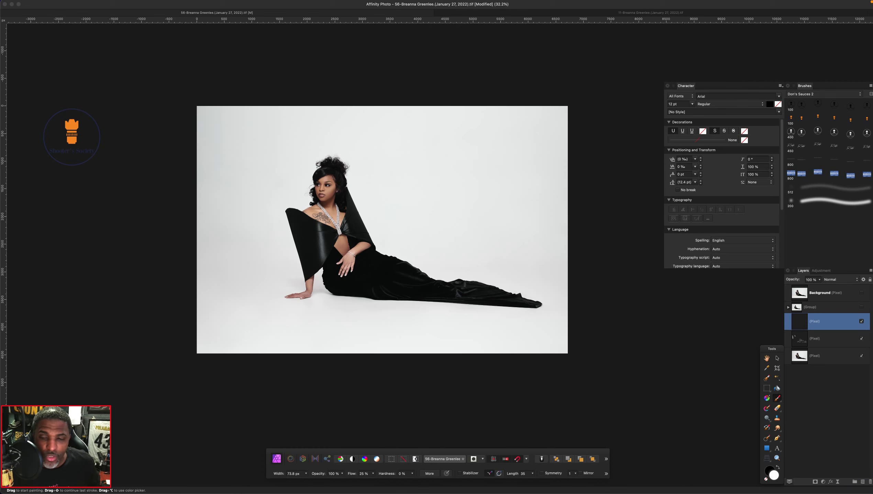
- Paint soft white highlight strokes across the swept hair above the forehead on the new pixel layer
scroll(317, 169, up, 5)
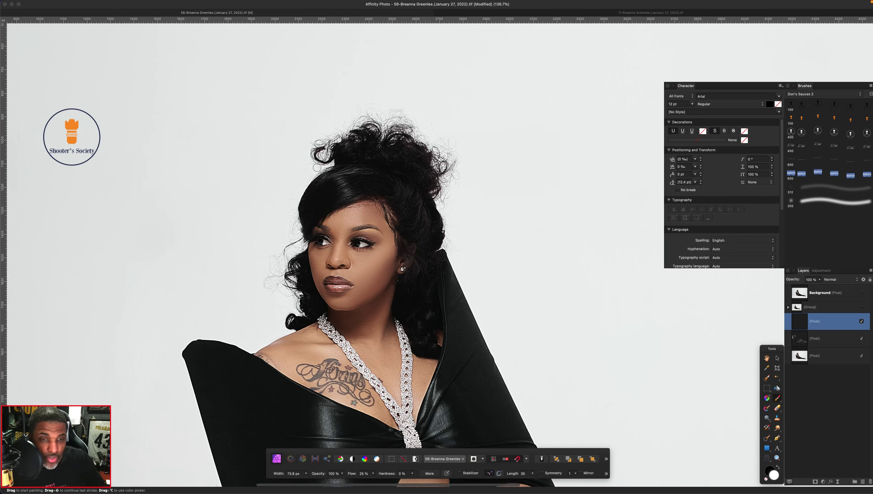
key([)
mouse_move(361, 172)
mouse_down()
mouse_move(325, 178)
mouse_move(342, 182)
mouse_move(350, 197)
mouse_up()
key(])
key(])
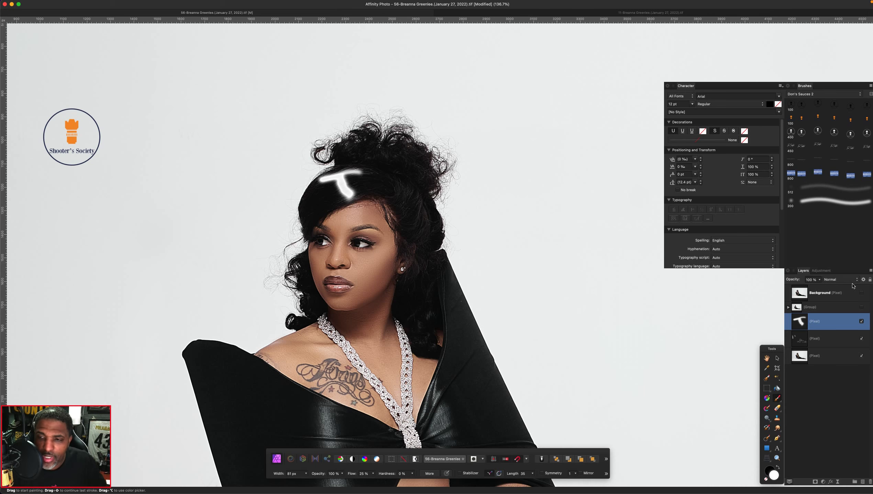
- Blend the new hair highlight layer in Overlay mode and set its opacity to 50%
click(852, 280)
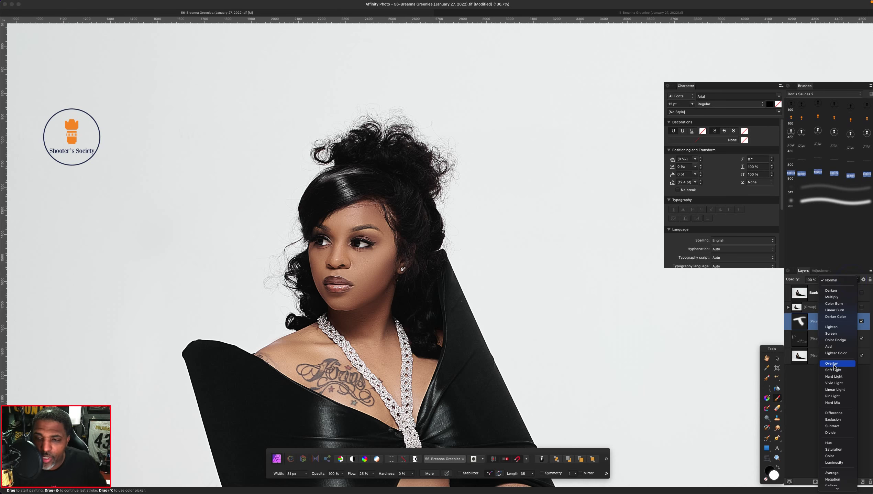
click(834, 364)
click(819, 280)
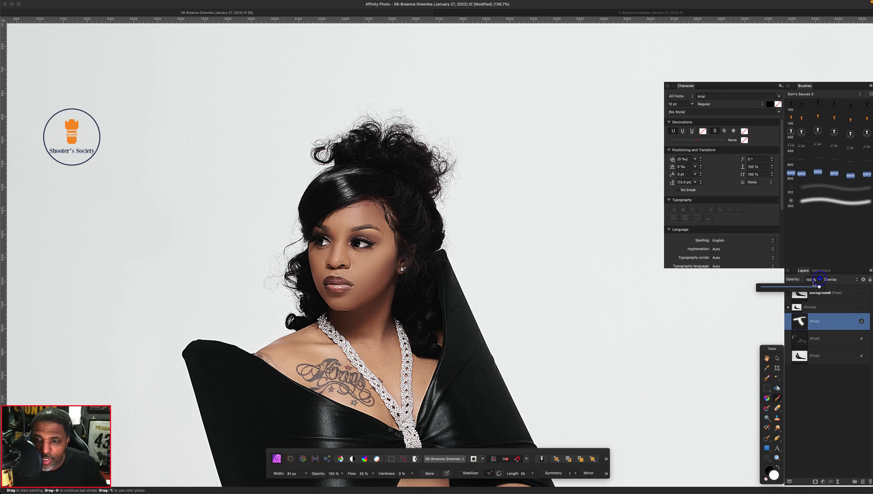
click(778, 289)
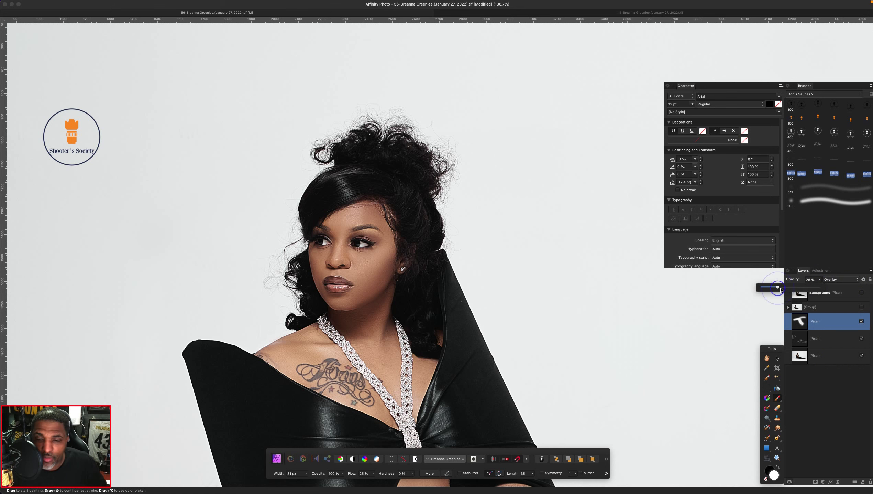
click(792, 287)
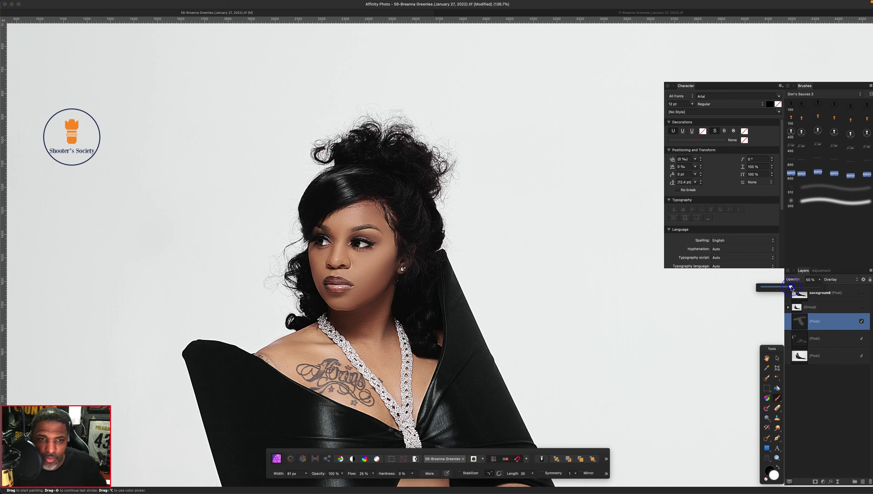
- Paint small highlights on the lips on the same Overlay layer, with the brush reduced to about 17 px
scroll(644, 330, down, 2)
scroll(636, 336, down, 4)
scroll(636, 336, up, 6)
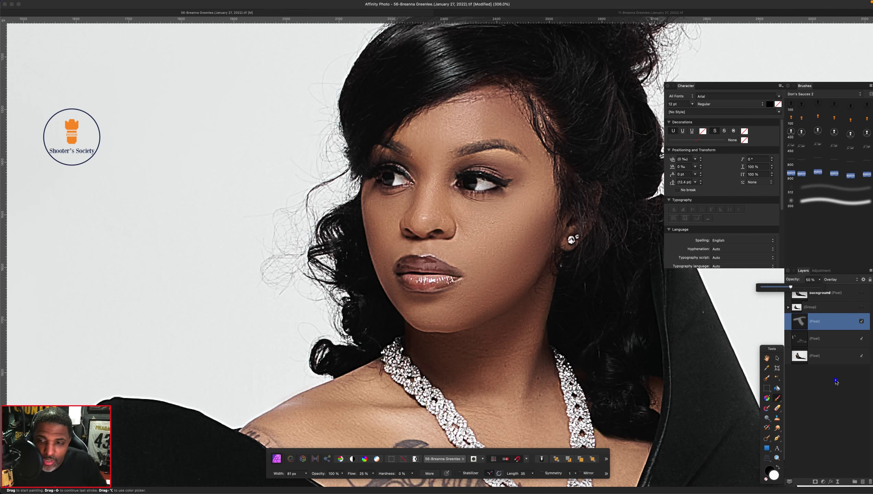
click(836, 381)
click(816, 320)
key(bracketleft)
key(bracketleft)
key(bracketleft)
key(bracketleft)
key(bracketright)
key(bracketright)
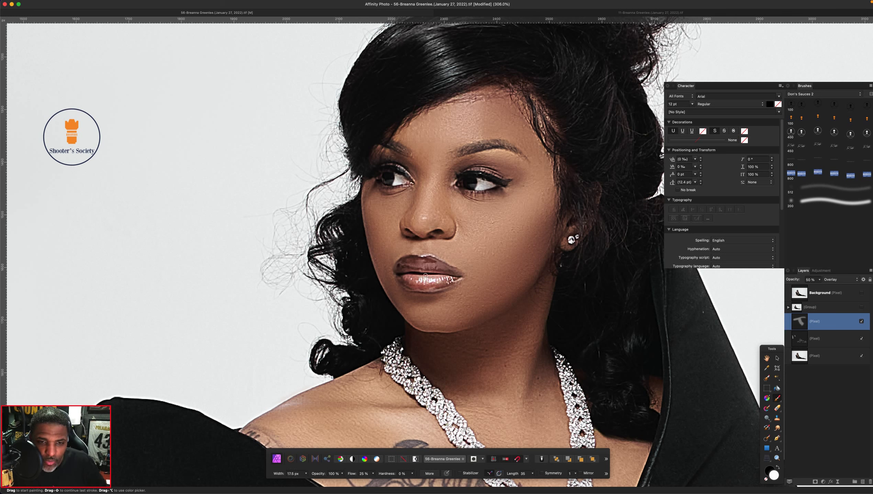
drag(420, 264, 419, 254)
key(bracketleft)
key(bracketleft)
- Examine the retouched portrait as a whole, checking the highlights on the hair, lips, cape and dress
key(super+0)
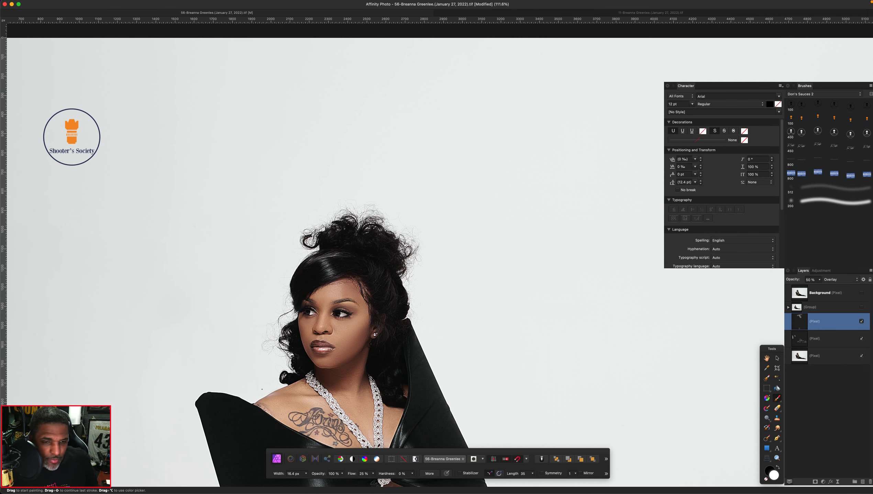
key(super+0)
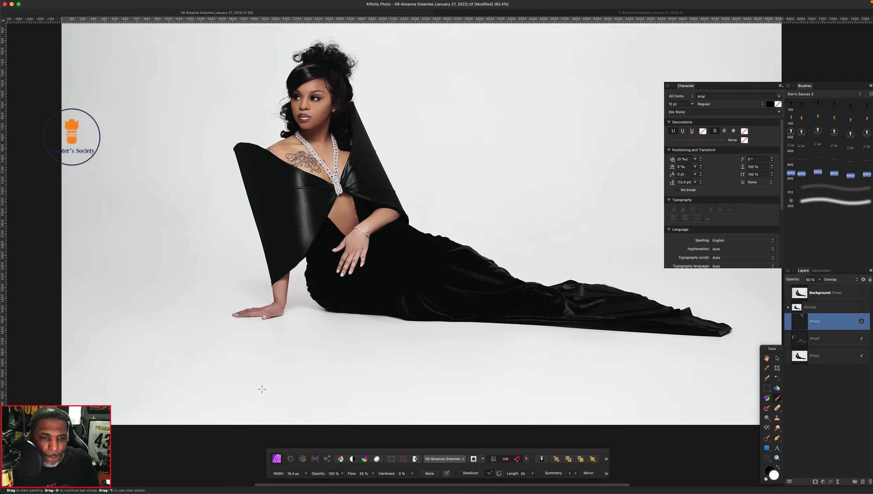
scroll(262, 389, down, 3)
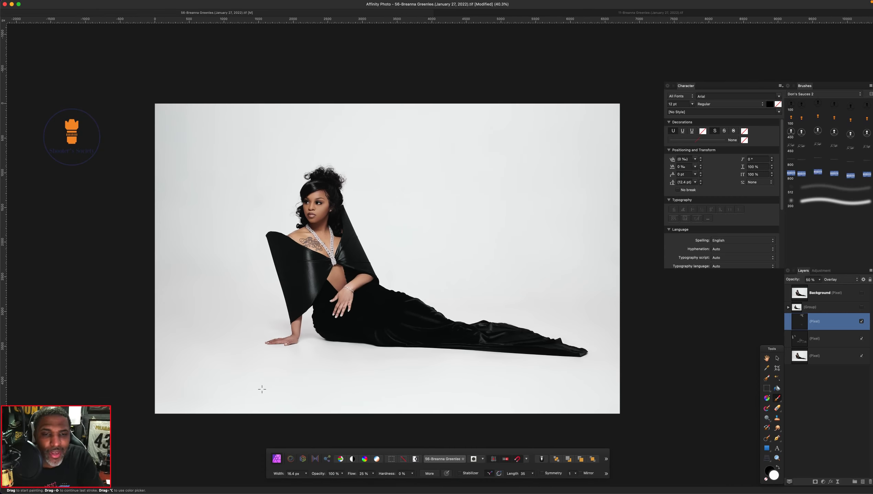
scroll(262, 389, up, 3)
scroll(262, 389, right, 4)
scroll(262, 388, up, 2)
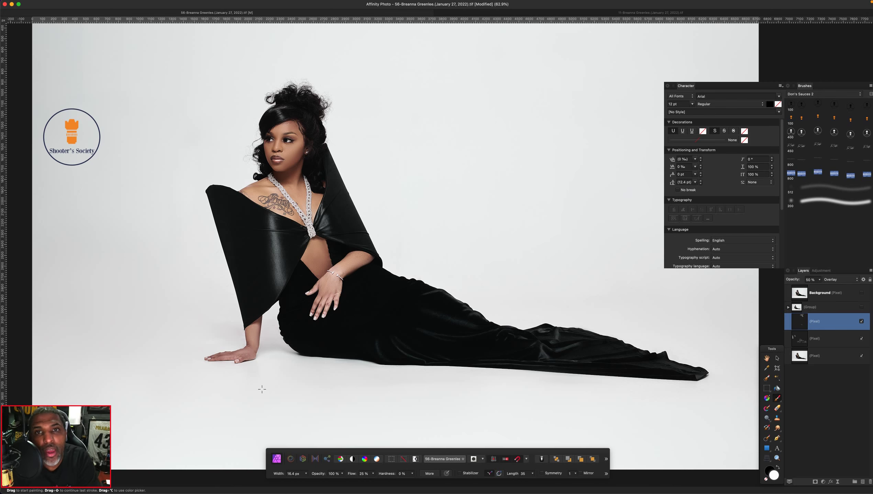
mouse_move(672, 2)
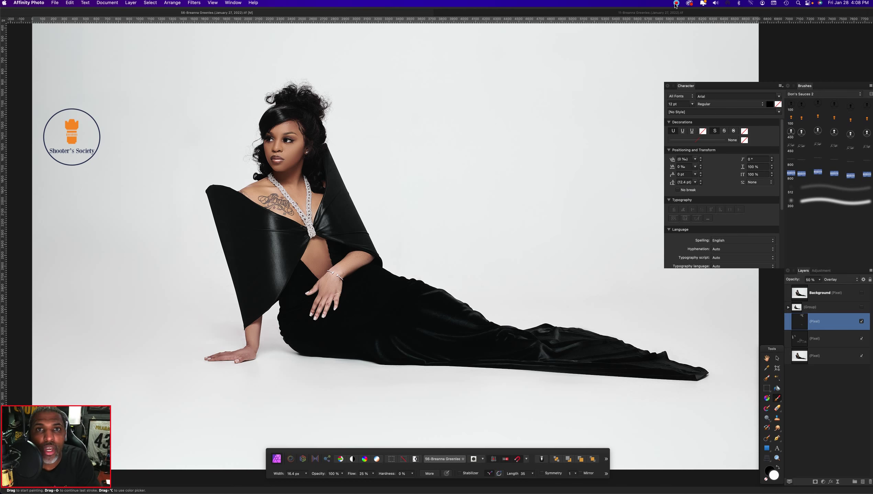
click(676, 3)
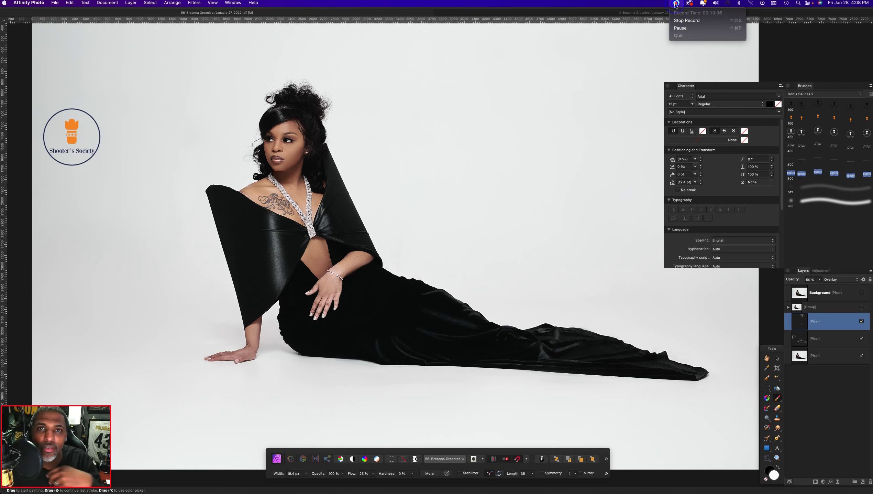